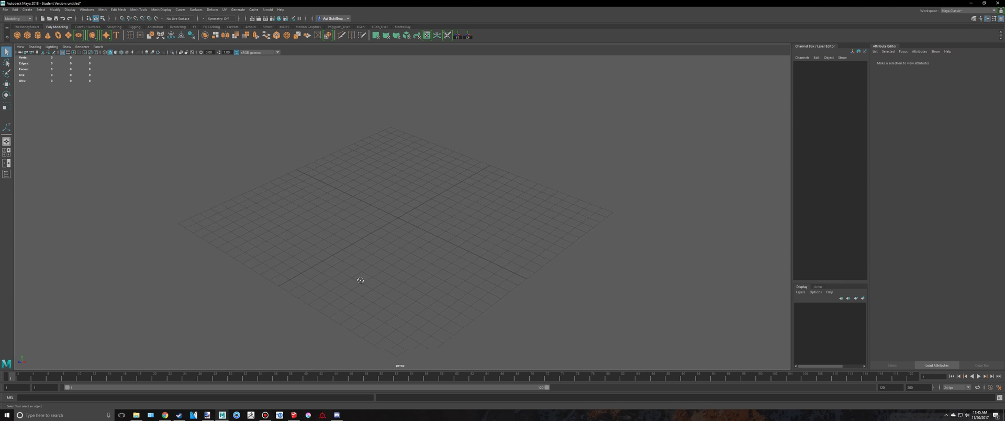
# Switch to the browser and examine the Dark Souls Zweihander reference pictures in the image search results
pyautogui.keyDown('alt'); pyautogui.moveTo(390, 283); pyautogui.dragTo(372, 313); pyautogui.keyUp('alt')
pyautogui.click(165, 414)
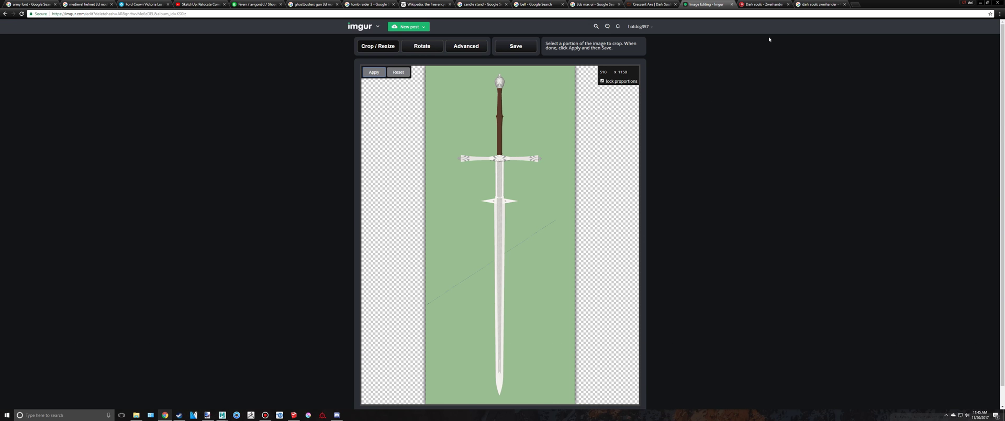
pyautogui.click(814, 5)
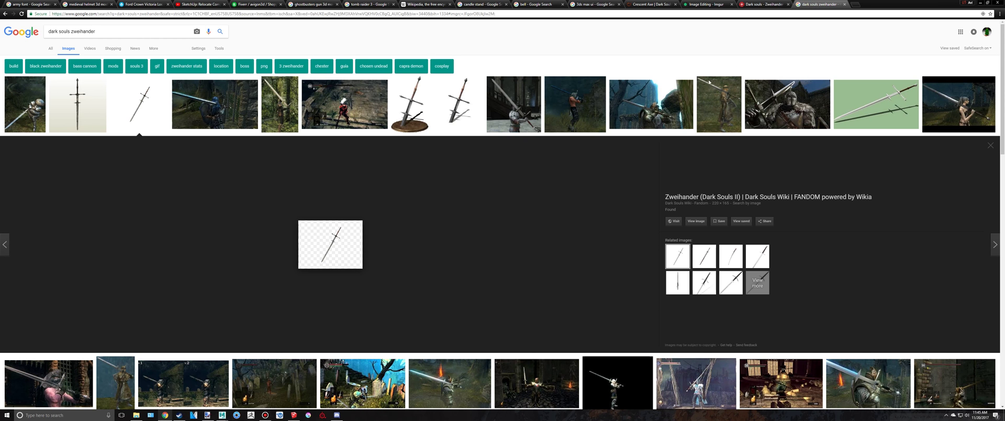
pyautogui.scroll(-6, 460, 212)
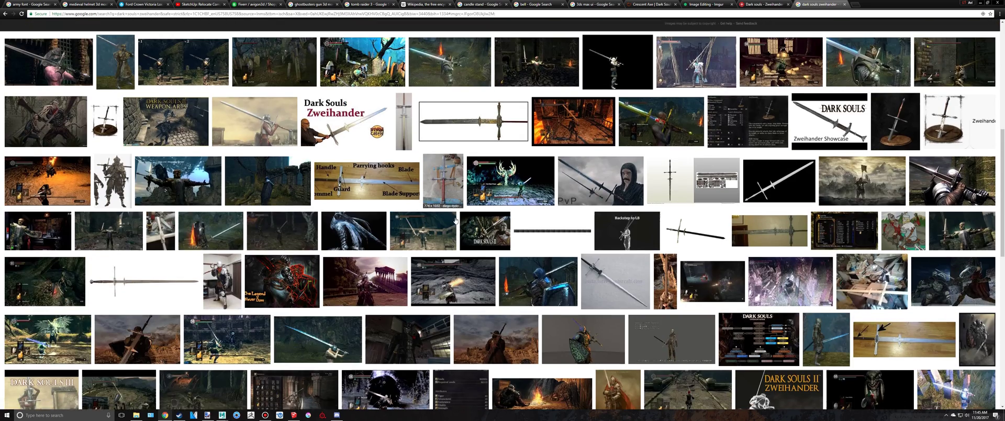
pyautogui.click(144, 281)
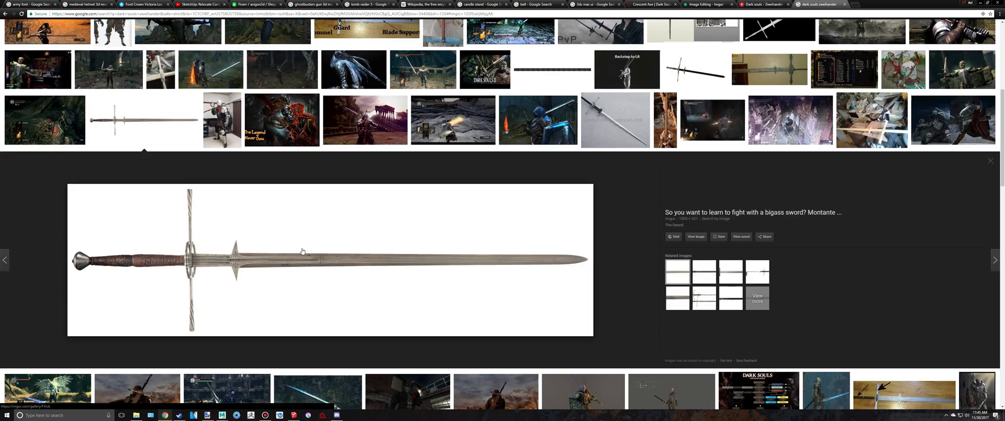
pyautogui.scroll(5, 302, 252)
pyautogui.click(367, 162)
pyautogui.scroll(4, 187, 150)
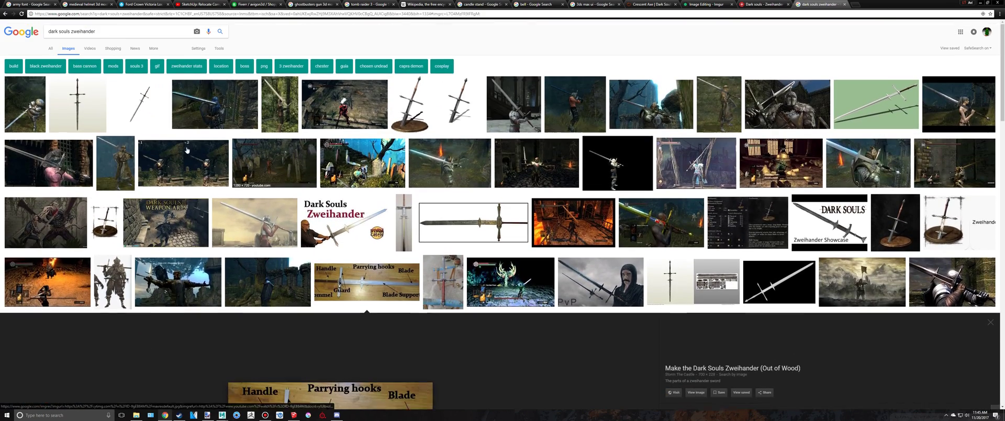
pyautogui.click(78, 112)
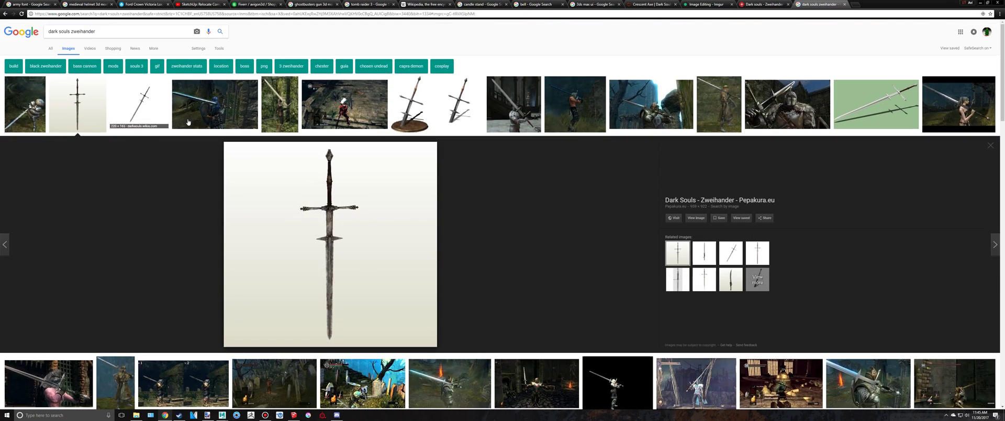
pyautogui.click(151, 88)
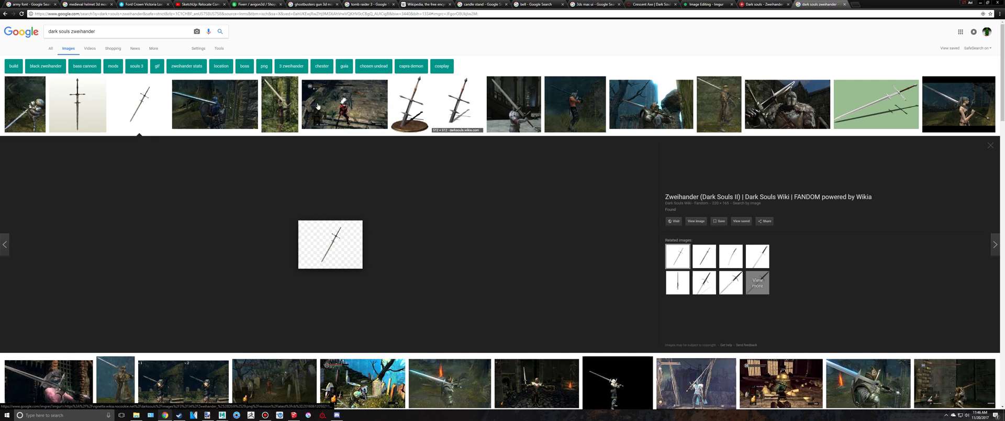
pyautogui.click(456, 104)
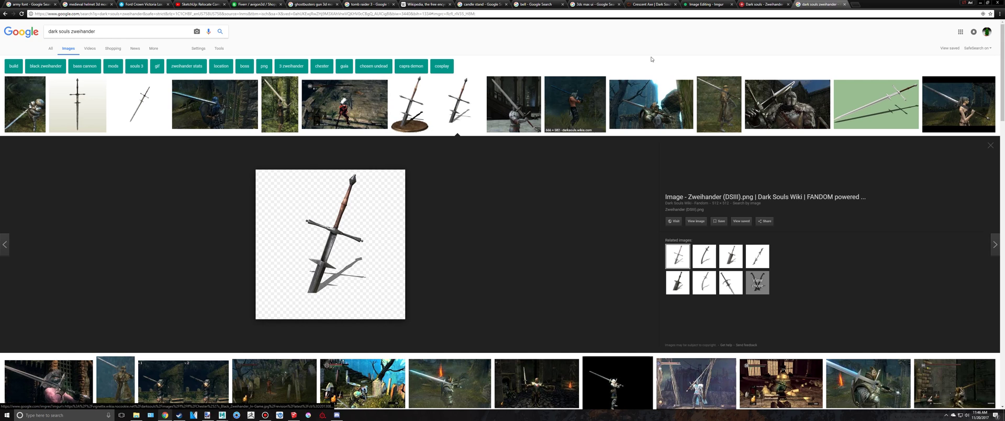
# Examine the Dark Souls Zweihander model on 3D Warehouse from several angles, and view its top view in SketchUp
pyautogui.click(752, 4)
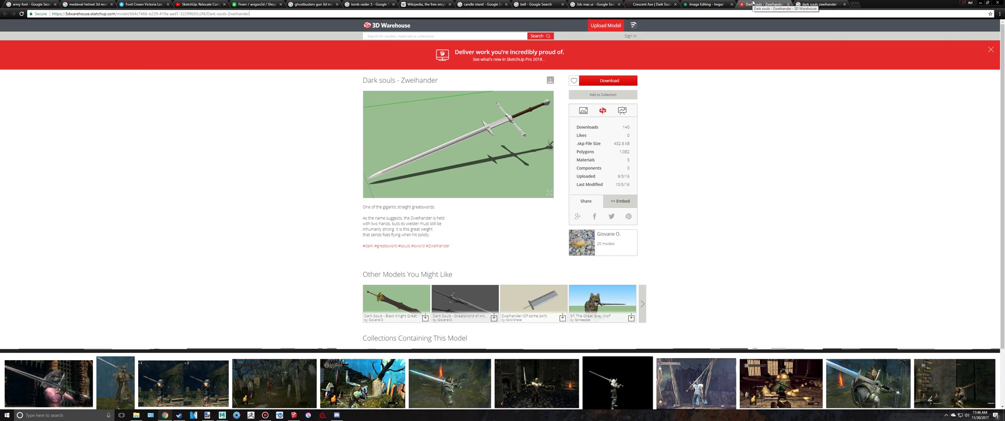
pyautogui.moveTo(510, 132); pyautogui.dragTo(482, 120)
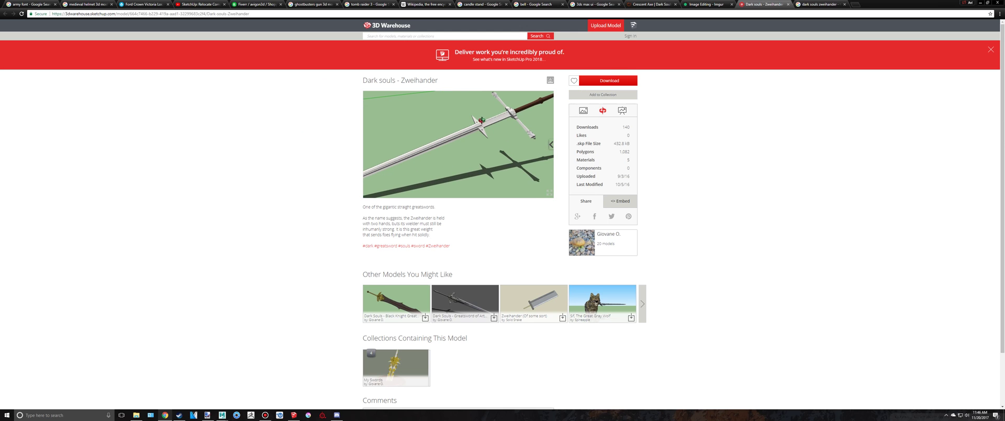
pyautogui.moveTo(518, 148); pyautogui.dragTo(635, 120)
pyautogui.moveTo(518, 147); pyautogui.dragTo(463, 166)
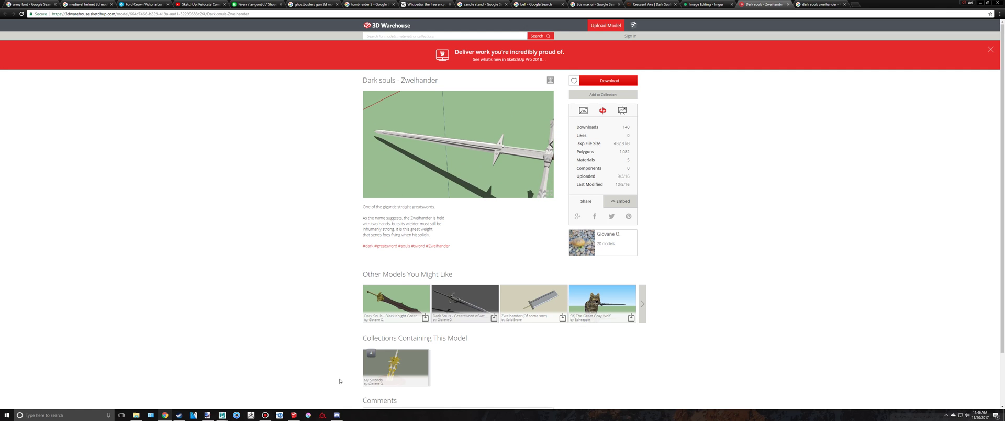
pyautogui.moveTo(304, 417)
pyautogui.click(297, 386)
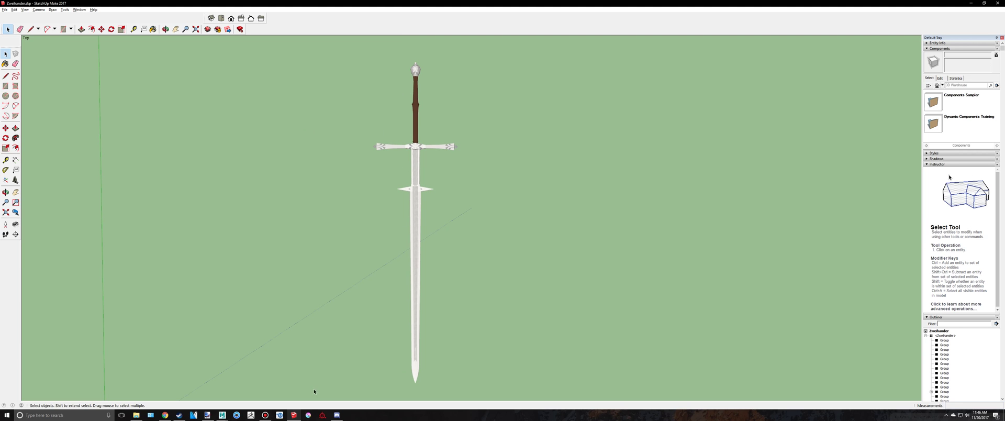
# Switch to the browser, save the cropped sword picture on Imgur, and download it to the Blueprints folder as darksoulsword.png
pyautogui.click(165, 415)
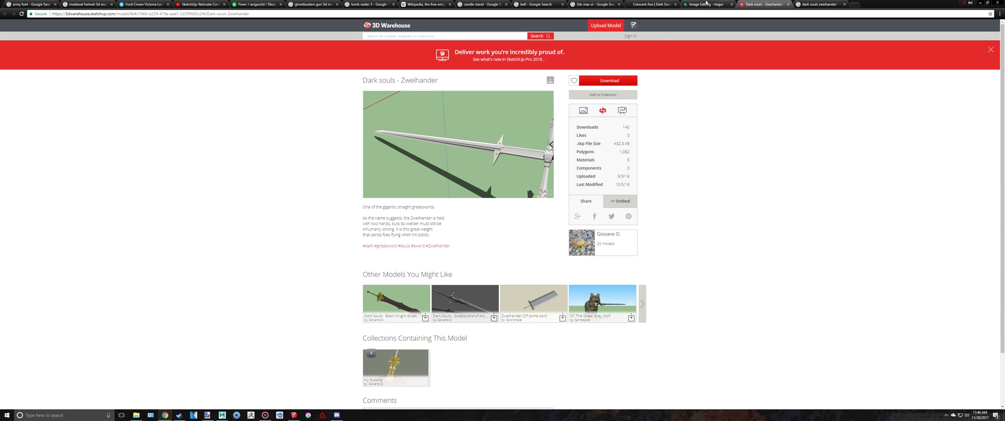
pyautogui.click(705, 3)
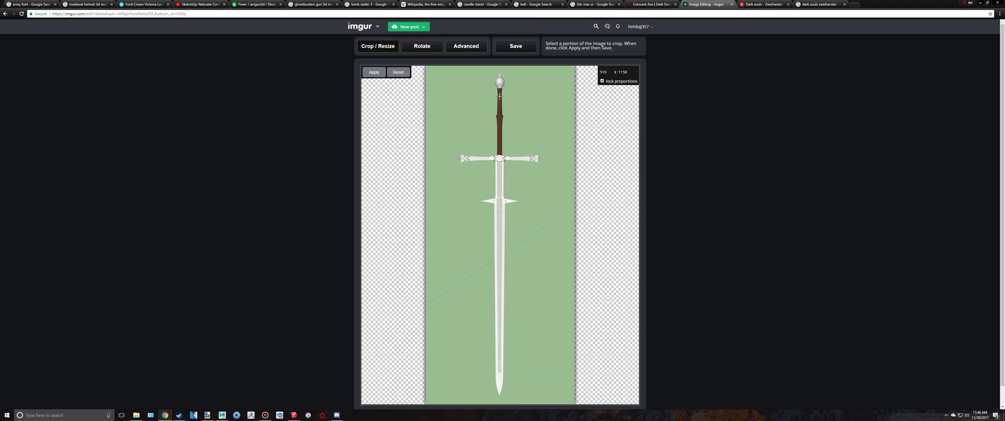
pyautogui.click(515, 52)
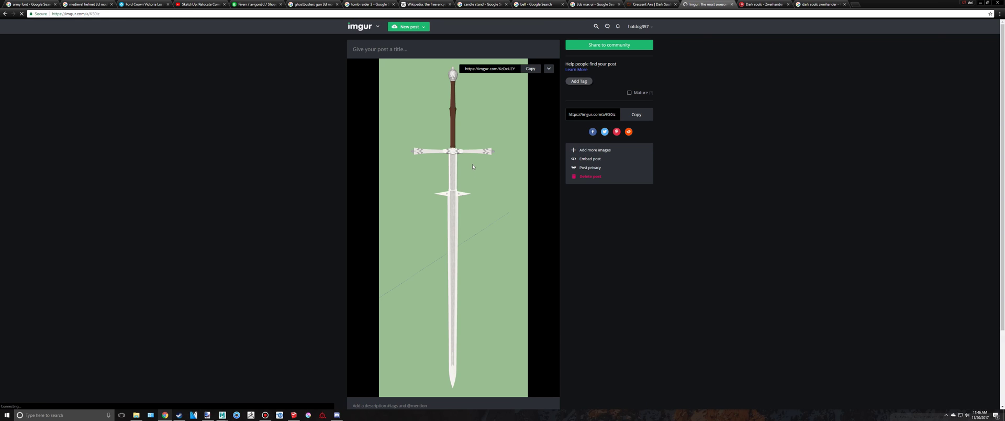
pyautogui.rightClick(473, 167)
pyautogui.click(495, 179)
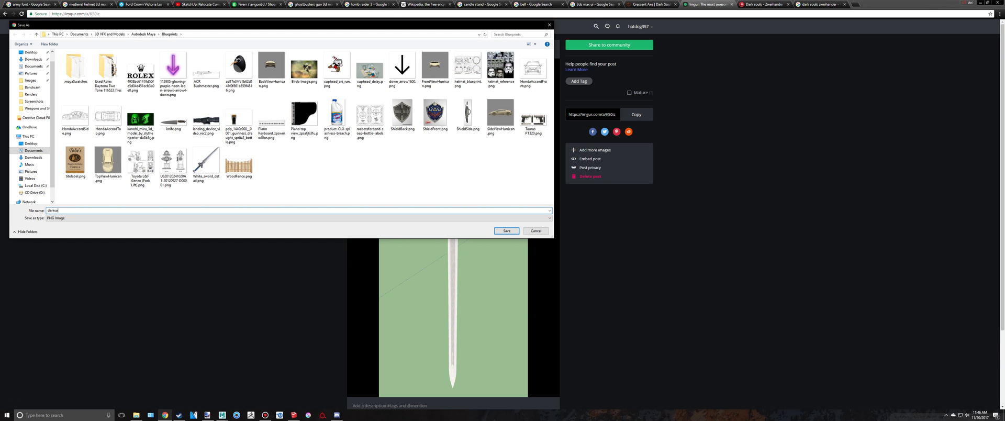
pyautogui.press('Return')
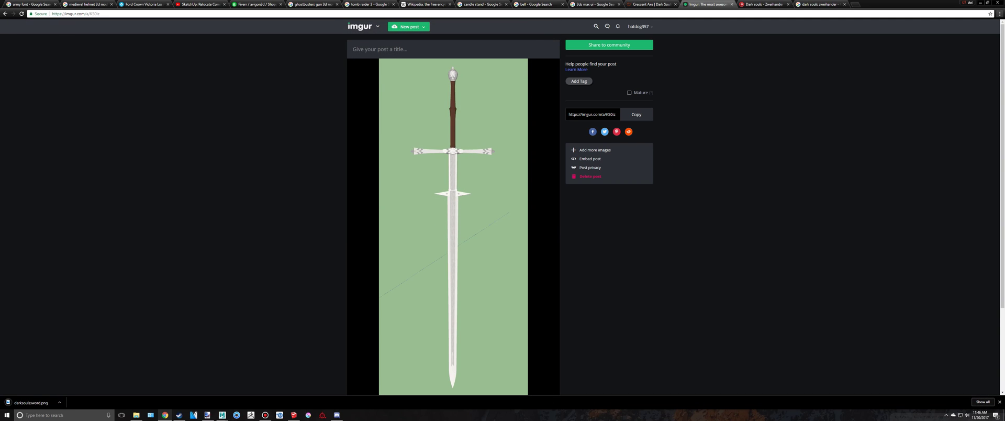
pyautogui.click(1001, 402)
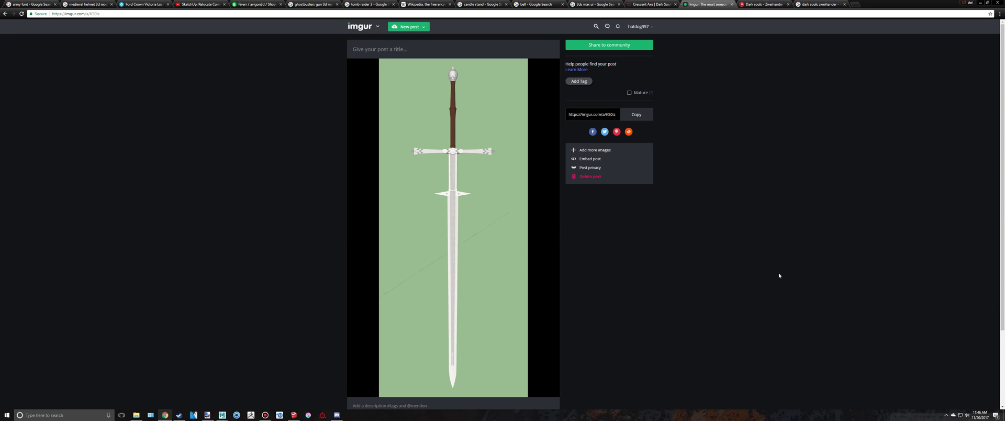
# Switch to SketchUp and examine the Zweihander model from an oblique angle
pyautogui.click(294, 414)
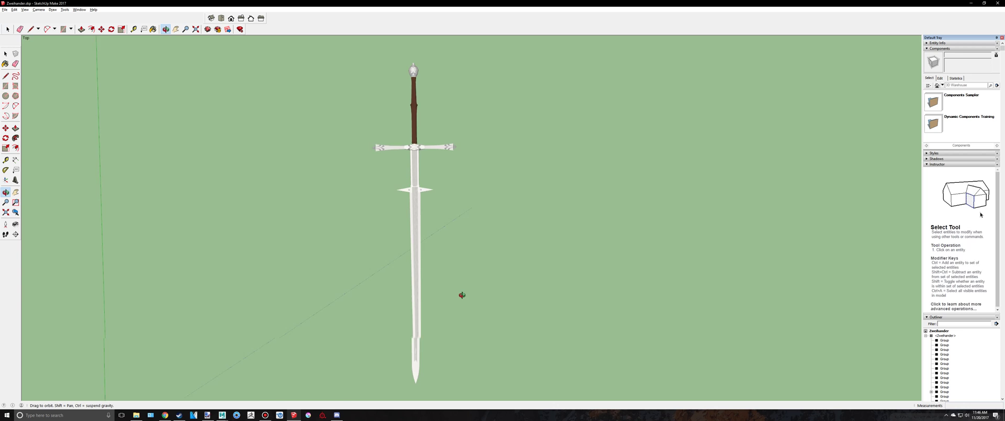
pyautogui.moveTo(462, 294)
pyautogui.mouseDown(button='middle')
pyautogui.moveTo(288, 150)
pyautogui.moveTo(377, 220)
pyautogui.moveTo(503, 253)
pyautogui.moveTo(661, 121)
pyautogui.moveTo(370, 132)
pyautogui.moveTo(437, 318)
pyautogui.moveTo(475, 367)
pyautogui.mouseUp(button='middle')
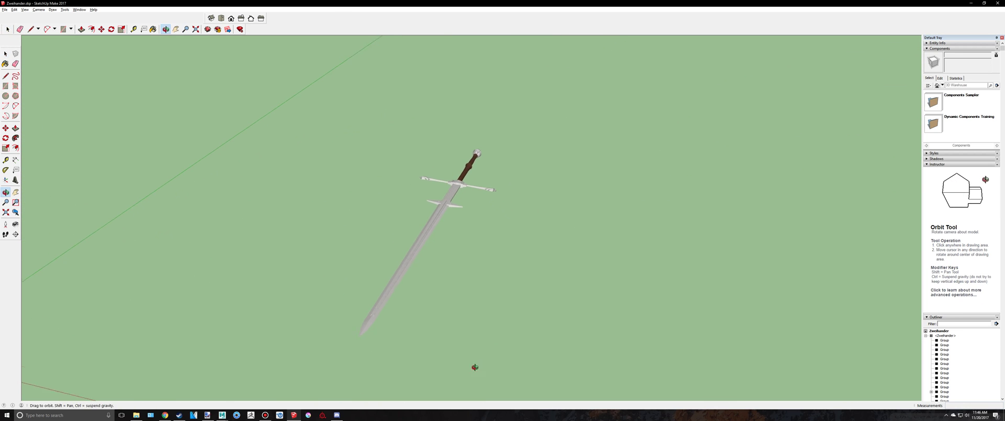
# Switch to Maya and hide the Channel Box and Attribute Editor to enlarge the viewport
pyautogui.click(222, 415)
pyautogui.scroll(-3, 445, 245)
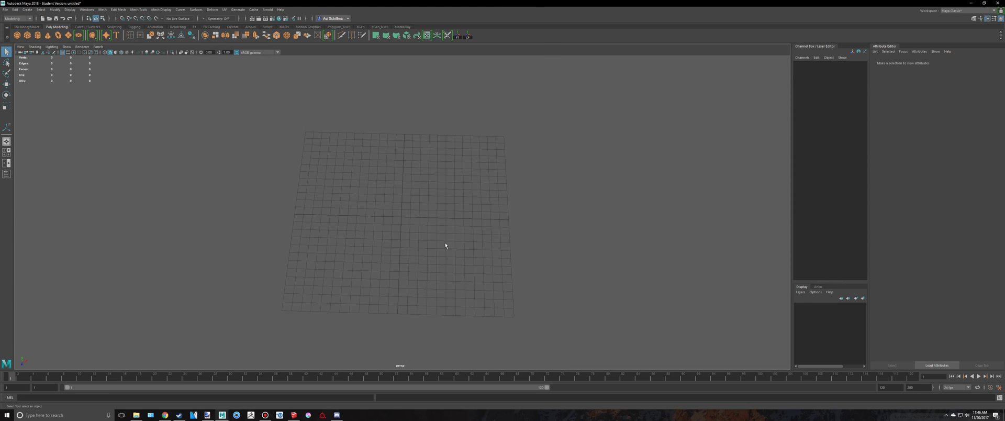
pyautogui.click(988, 19)
pyautogui.click(1001, 19)
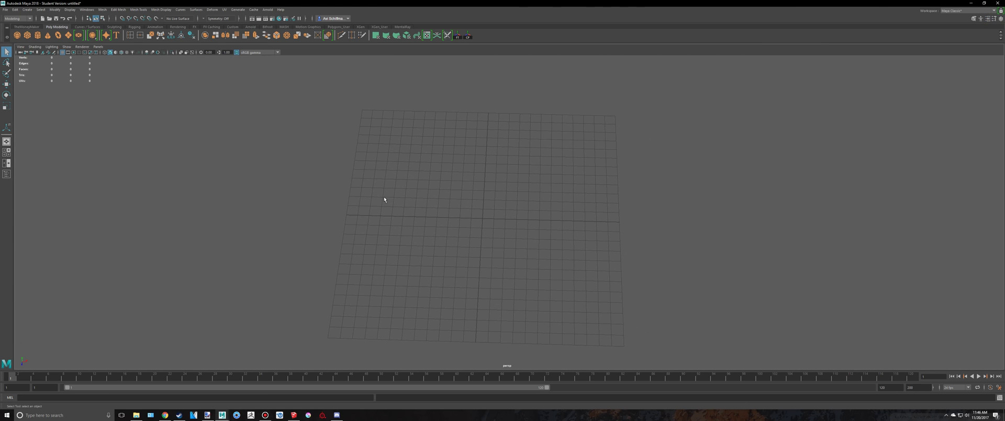
# Start an image plane import for the top view and browse to the Blueprints folder under Documents, 3D VFX and Models, Autodesk Maya
pyautogui.press('space')
pyautogui.click(21, 46)
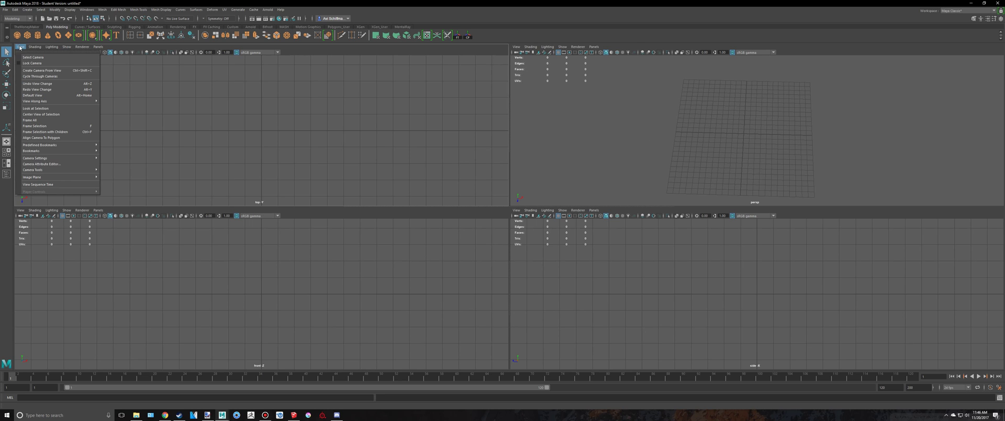
pyautogui.moveTo(62, 179)
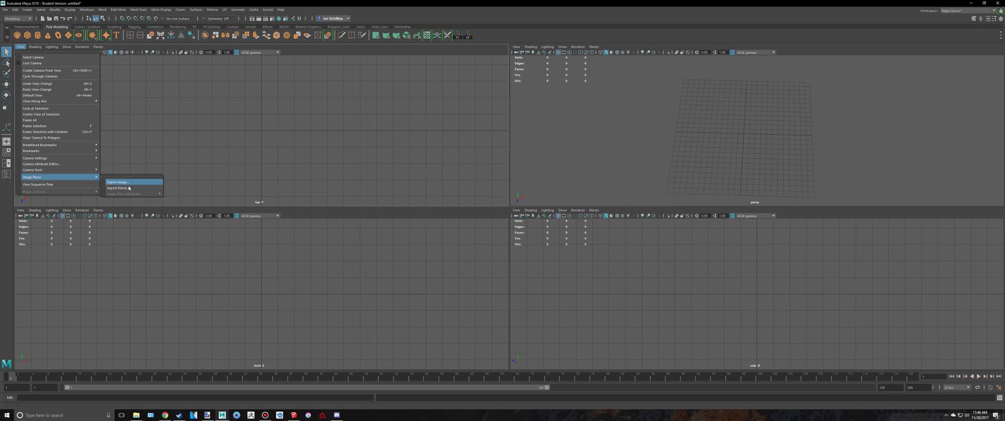
pyautogui.click(131, 182)
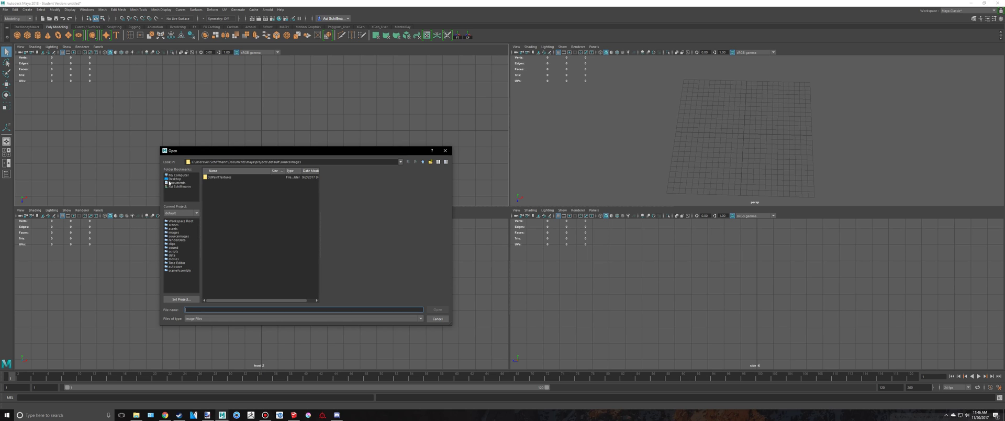
pyautogui.click(170, 183)
pyautogui.doubleClick(230, 182)
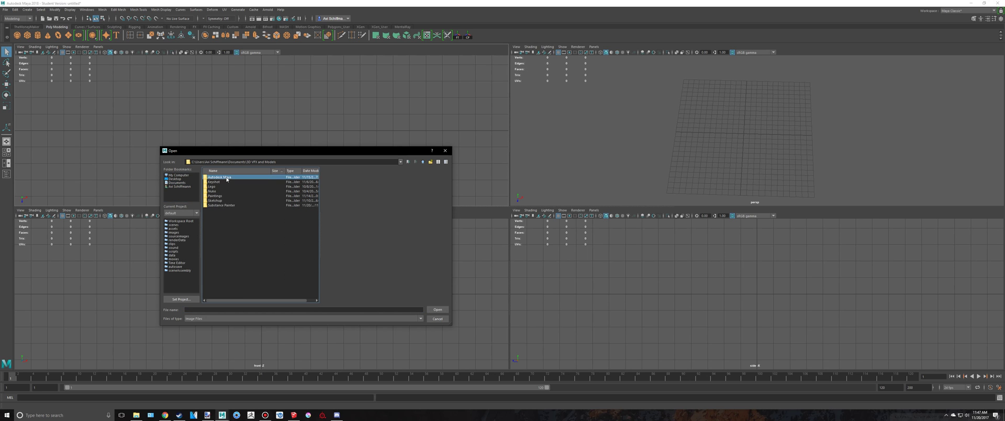
pyautogui.doubleClick(229, 182)
pyautogui.doubleClick(218, 192)
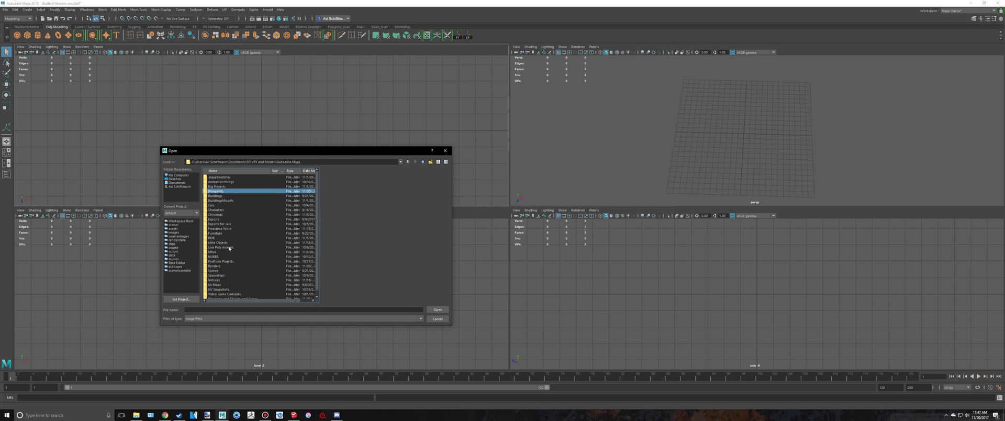
# Load darksoulsword.png as the top view's image plane
pyautogui.click(231, 309)
pyautogui.write('da')
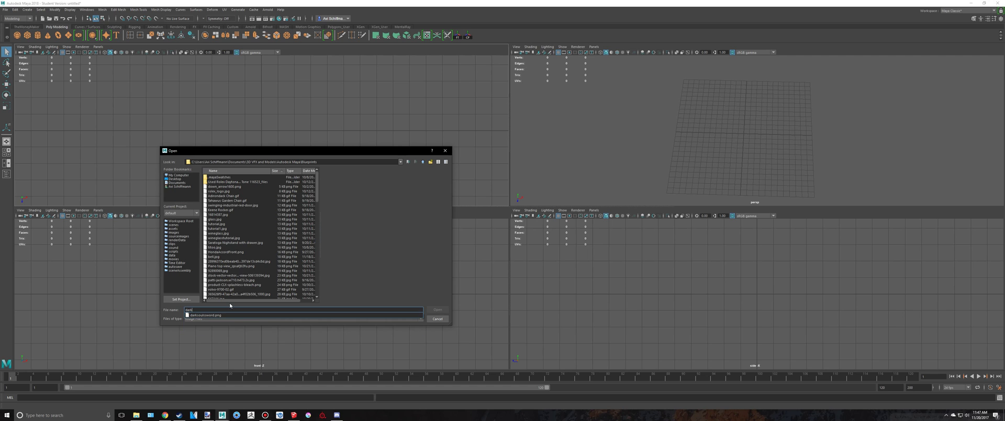
pyautogui.write('rk')
pyautogui.click(203, 315)
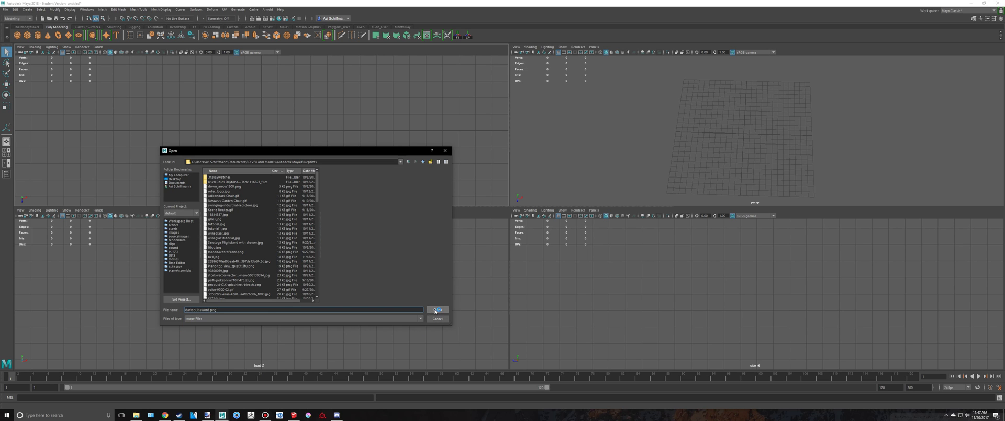
pyautogui.click(436, 310)
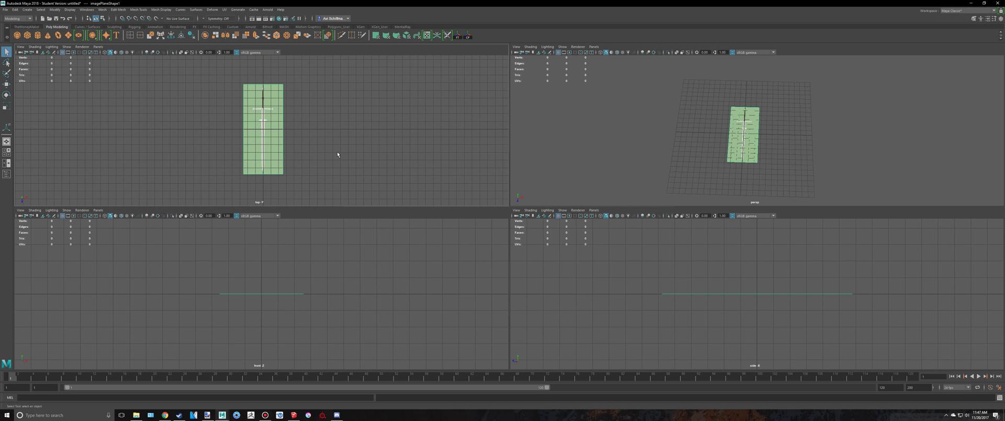
# Maximize the top view and nudge the image plane along X to centre the sword on the vertical grid axis
pyautogui.moveTo(743, 143)
pyautogui.keyDown('alt'); pyautogui.mouseDown()
pyautogui.moveTo(757, 158)
pyautogui.moveTo(744, 156)
pyautogui.mouseUp(); pyautogui.keyUp('alt')
pyautogui.press('space')
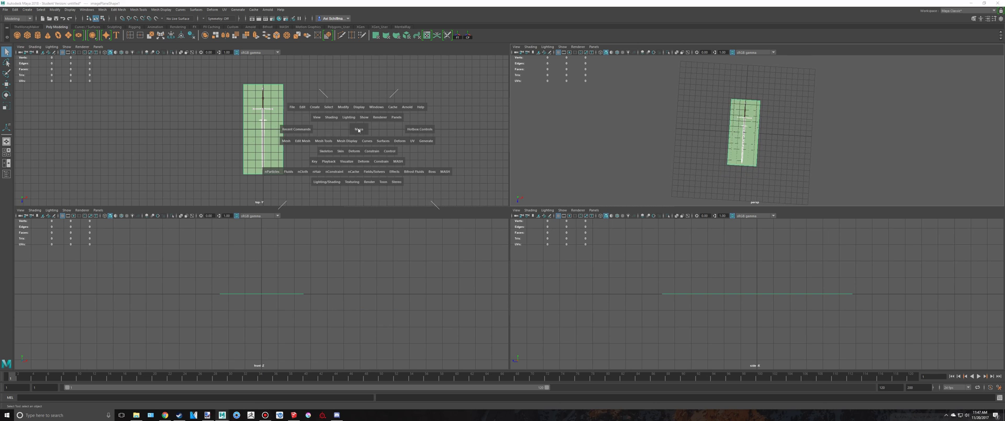
pyautogui.keyDown('alt'); pyautogui.moveTo(513, 141); pyautogui.dragTo(573, 143, button='right'); pyautogui.keyUp('alt')
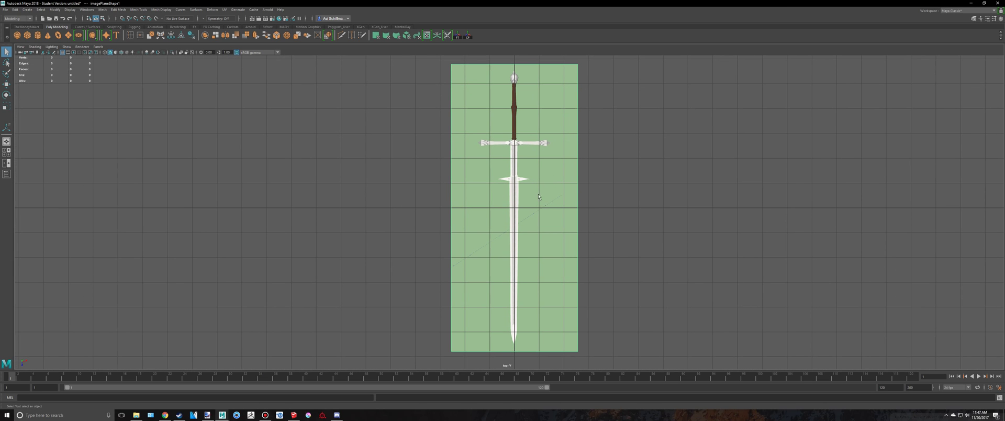
pyautogui.press('w')
pyautogui.moveTo(570, 207); pyautogui.dragTo(570, 207)
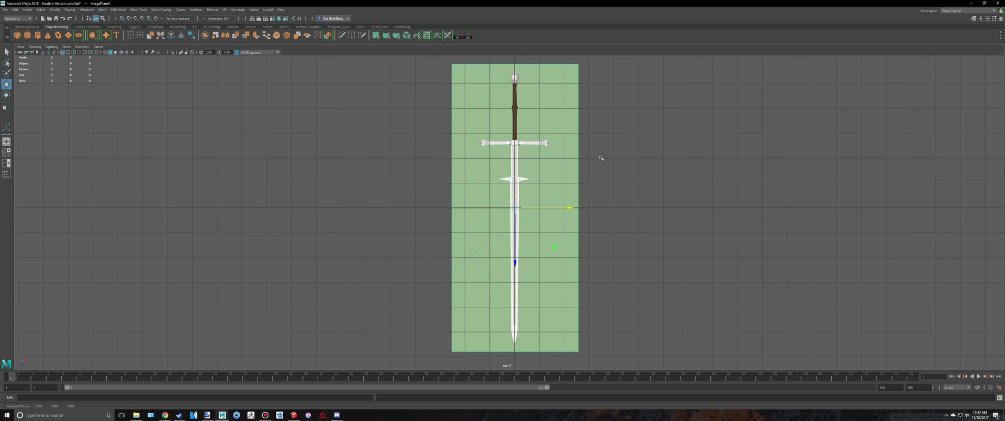
pyautogui.keyDown('alt'); pyautogui.moveTo(602, 158); pyautogui.dragTo(563, 291, button='middle'); pyautogui.keyUp('alt')
pyautogui.keyDown('alt'); pyautogui.moveTo(562, 291); pyautogui.dragTo(458, 141, button='right'); pyautogui.keyUp('alt')
pyautogui.keyDown('alt'); pyautogui.moveTo(503, 331); pyautogui.dragTo(502, 233, button='middle'); pyautogui.keyUp('alt')
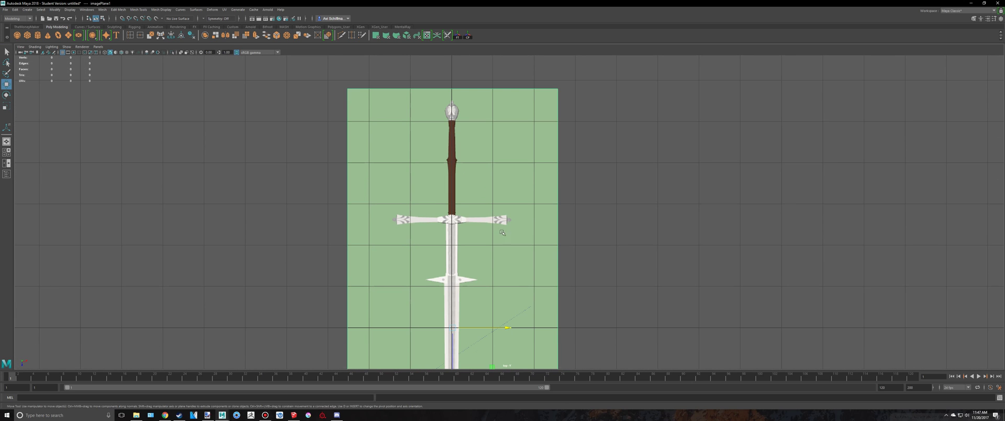
pyautogui.moveTo(508, 326); pyautogui.dragTo(509, 326)
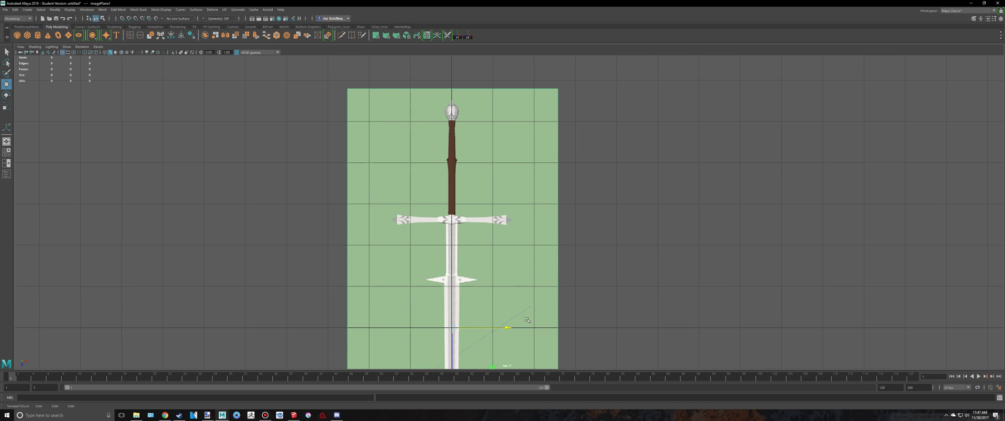
# Scale the sword image plane up uniformly to about 1.7 times its size and frame it in the top view
pyautogui.scroll(-6, 561, 316)
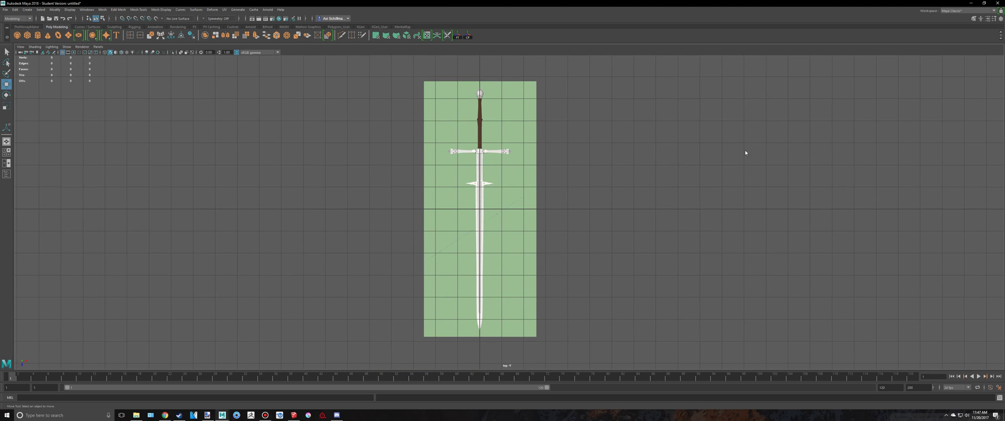
pyautogui.press('space')
pyautogui.click(743, 133)
pyautogui.press('r')
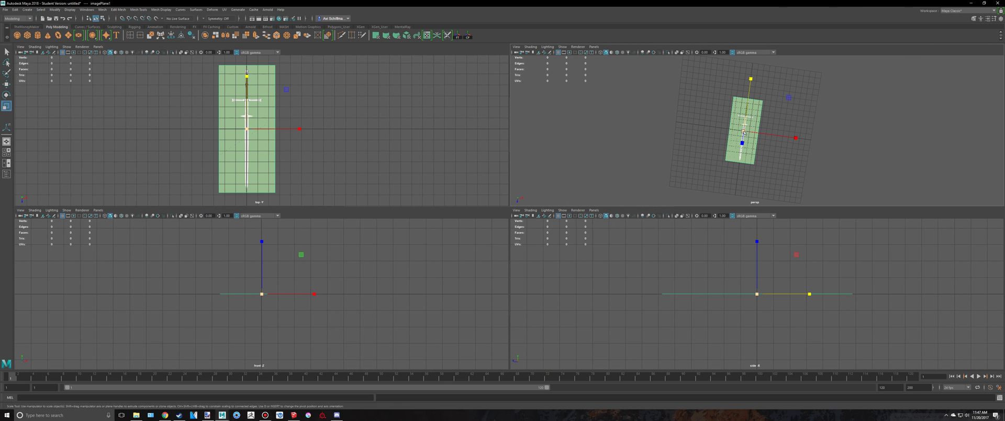
pyautogui.moveTo(744, 132); pyautogui.dragTo(780, 132)
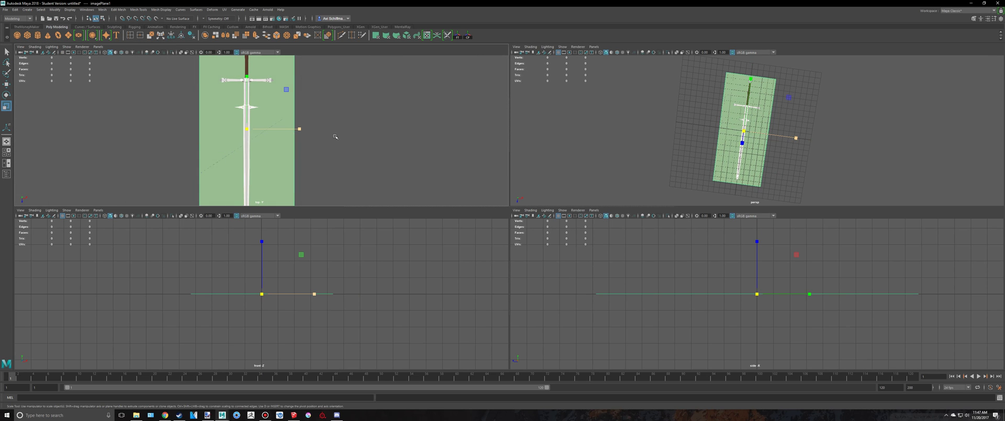
pyautogui.press('space')
pyautogui.press('f')
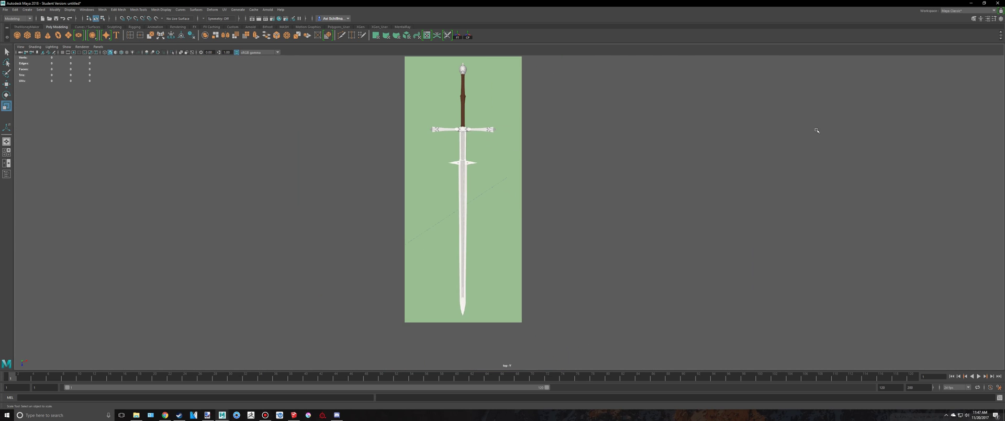
# Lower the image plane along Y well below the grid and deselect it
pyautogui.press('space')
pyautogui.keyDown('alt'); pyautogui.moveTo(846, 144); pyautogui.dragTo(888, 91); pyautogui.keyUp('alt')
pyautogui.press('w')
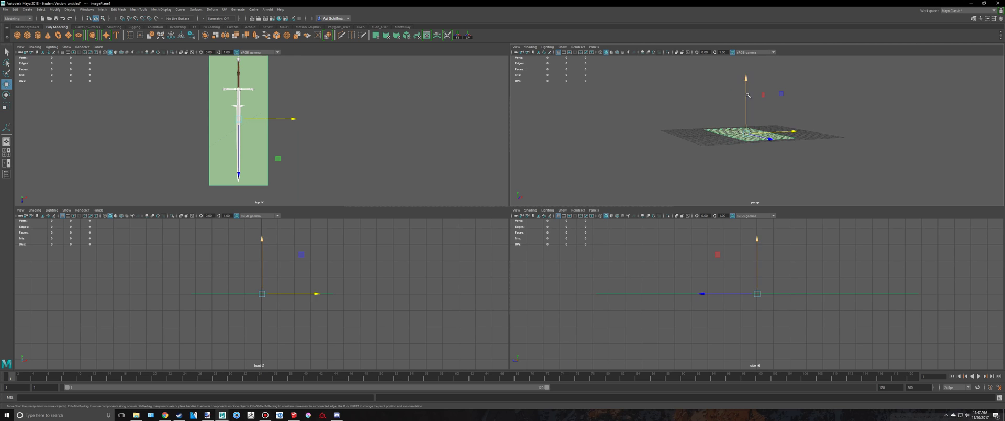
pyautogui.moveTo(746, 82); pyautogui.dragTo(740, 124)
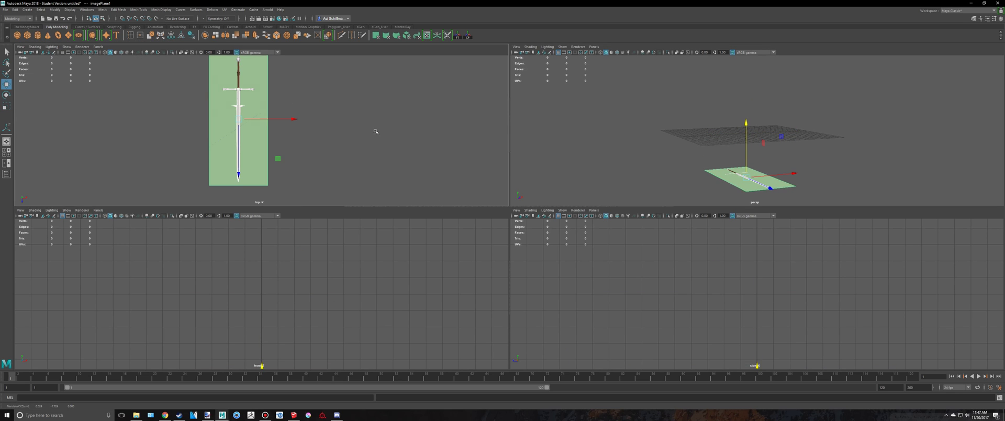
pyautogui.press('space')
pyautogui.click(575, 127)
pyautogui.scroll(4, 566, 105)
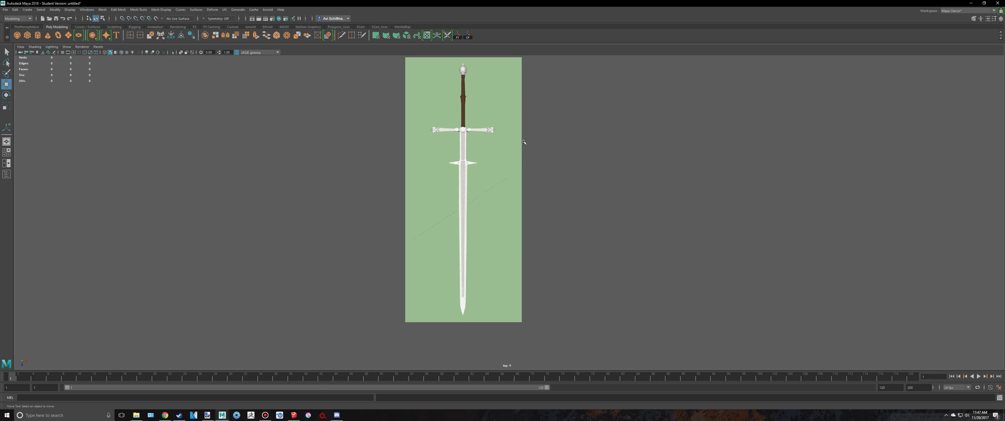
pyautogui.scroll(5, 399, 145)
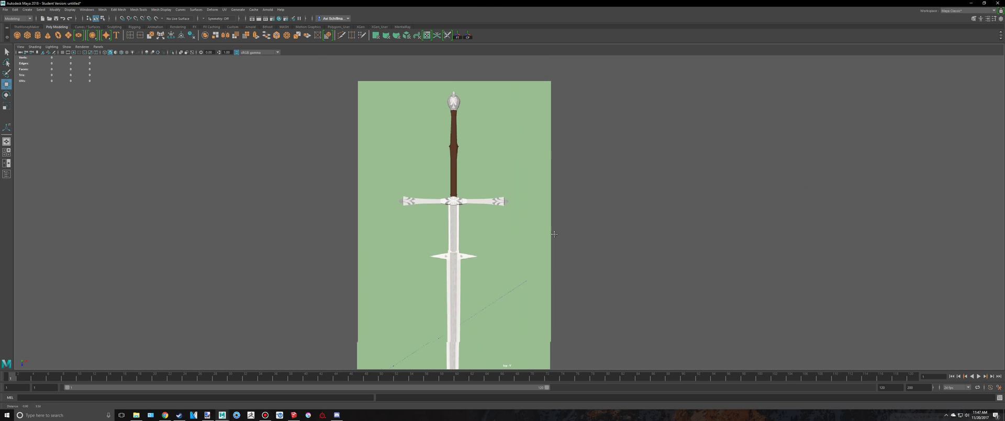
# Create a polygon cylinder at the origin, over the sword reference
pyautogui.keyDown('alt'); pyautogui.moveTo(419, 154); pyautogui.dragTo(437, 216, button='middle'); pyautogui.keyUp('alt')
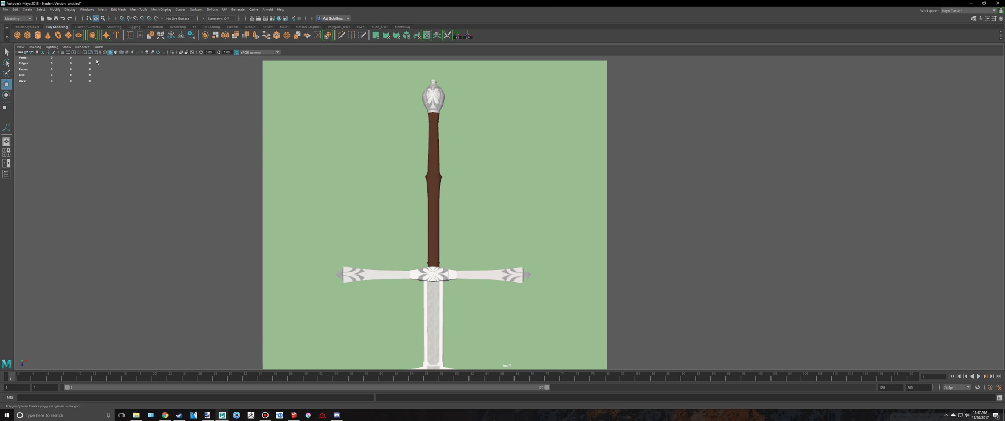
pyautogui.press('g')
pyautogui.scroll(-5, 466, 184)
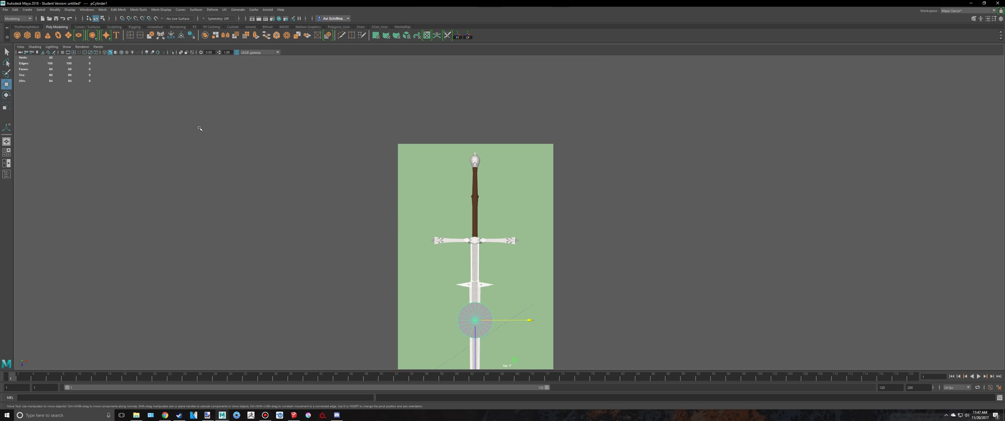
pyautogui.keyDown('alt'); pyautogui.moveTo(501, 276); pyautogui.dragTo(525, 139, button='middle'); pyautogui.keyUp('alt')
pyautogui.scroll(3, 525, 140)
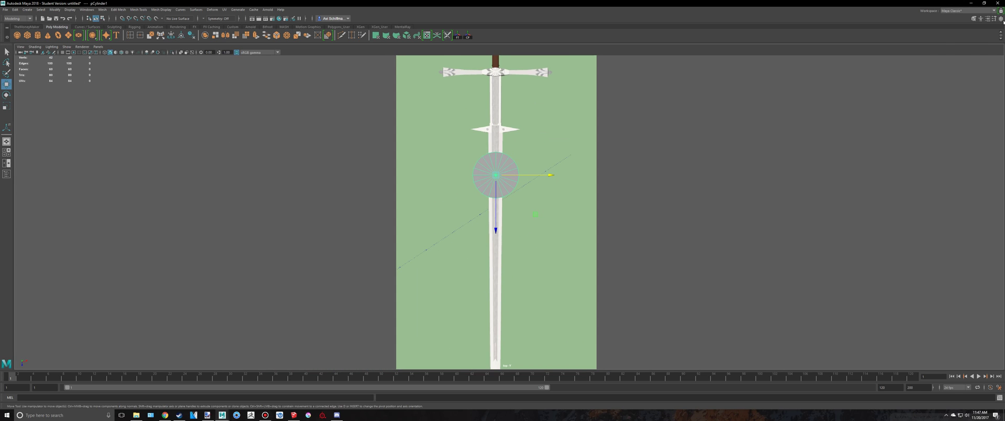
# Show the Channel Box and rotate the cylinder to 90 degrees about X so it lies along the sword
pyautogui.click(1000, 19)
pyautogui.scroll(3, 561, 149)
pyautogui.press('e')
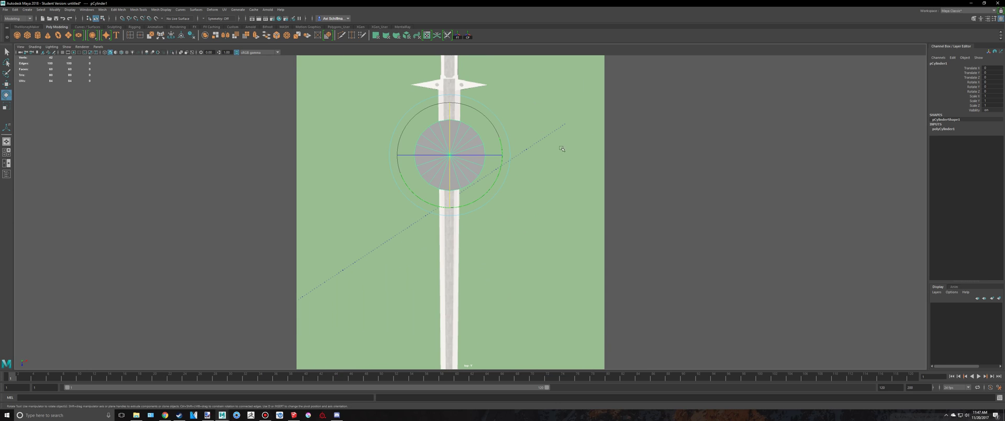
pyautogui.keyDown('alt'); pyautogui.moveTo(549, 123); pyautogui.dragTo(542, 148, button='middle'); pyautogui.keyUp('alt')
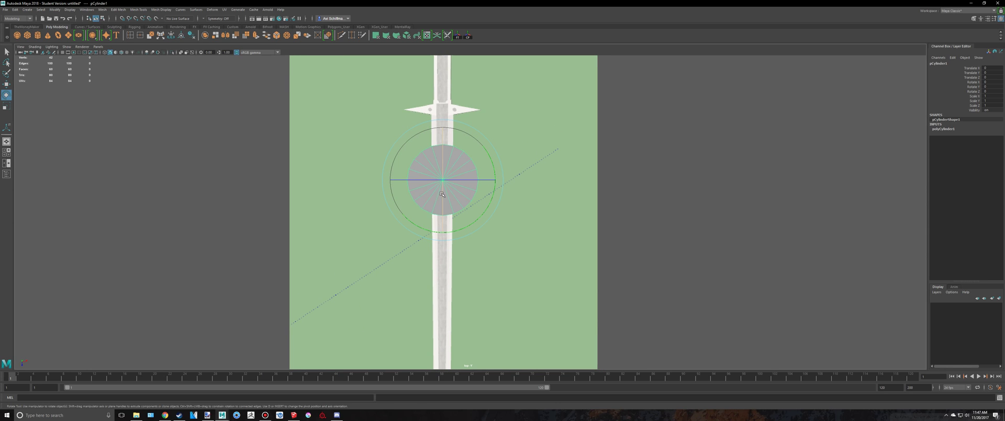
pyautogui.moveTo(443, 193); pyautogui.dragTo(439, 229)
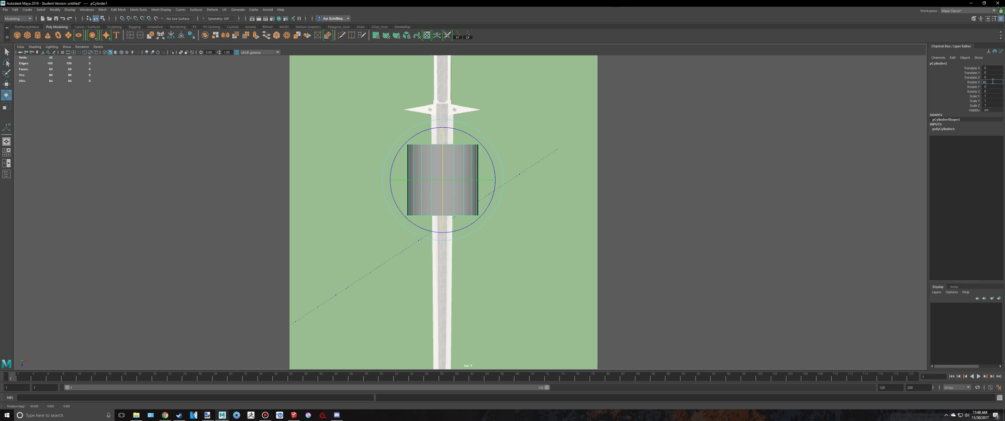
pyautogui.press('Return')
# Move the cylinder along Z onto the lower half of the grip and scale it uniformly to about 0.176
pyautogui.keyDown('alt'); pyautogui.moveTo(535, 158); pyautogui.dragTo(517, 241, button='middle'); pyautogui.keyUp('alt')
pyautogui.press('w')
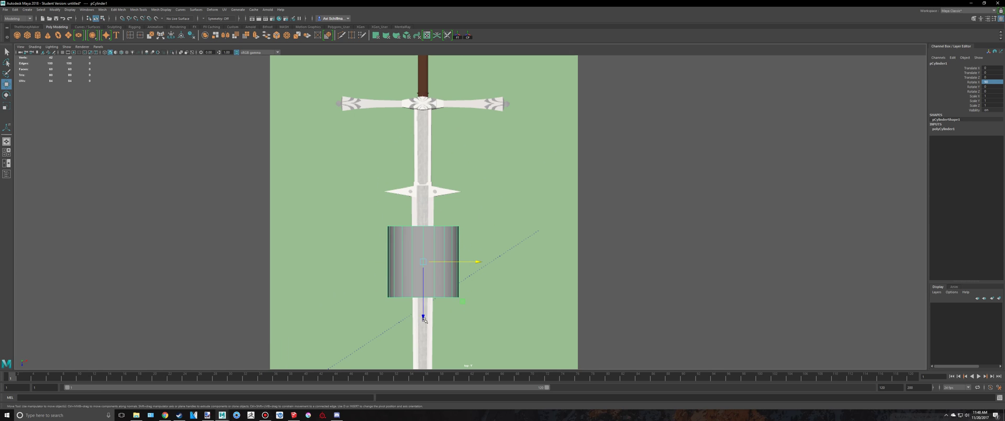
pyautogui.moveTo(424, 320); pyautogui.dragTo(424, 111)
pyautogui.keyDown('alt'); pyautogui.moveTo(443, 121); pyautogui.dragTo(420, 290, button='middle'); pyautogui.keyUp('alt')
pyautogui.scroll(5, 403, 273)
pyautogui.press('r')
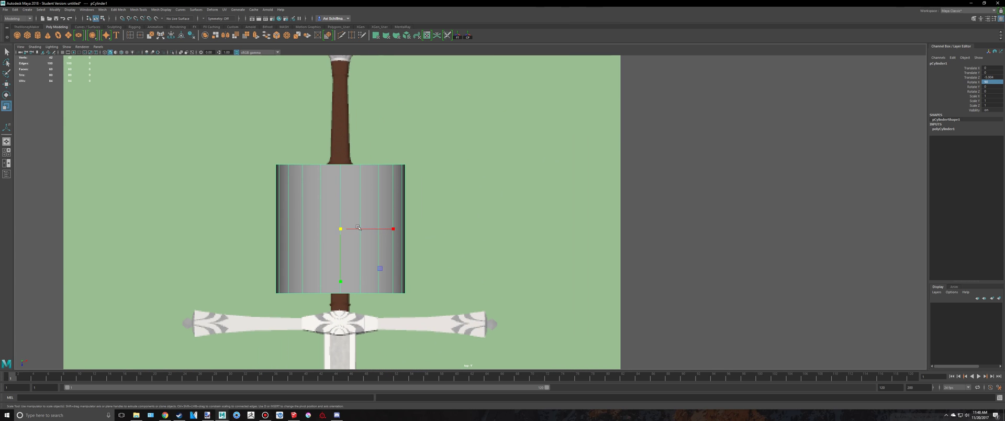
pyautogui.moveTo(338, 230); pyautogui.dragTo(245, 231)
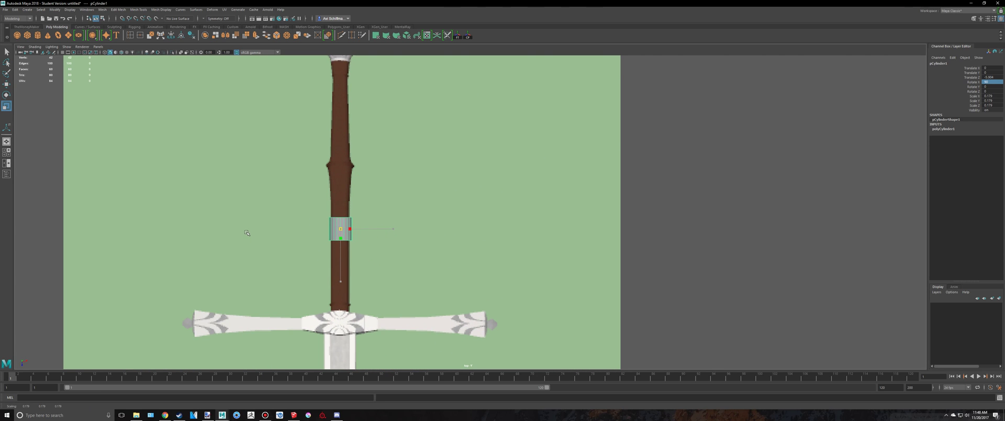
# Turn on X-ray display, scale the cylinder uniformly to about 0.134 and shift it slightly in X to fit the grip's width
pyautogui.scroll(2, 243, 171)
pyautogui.scroll(2, 242, 230)
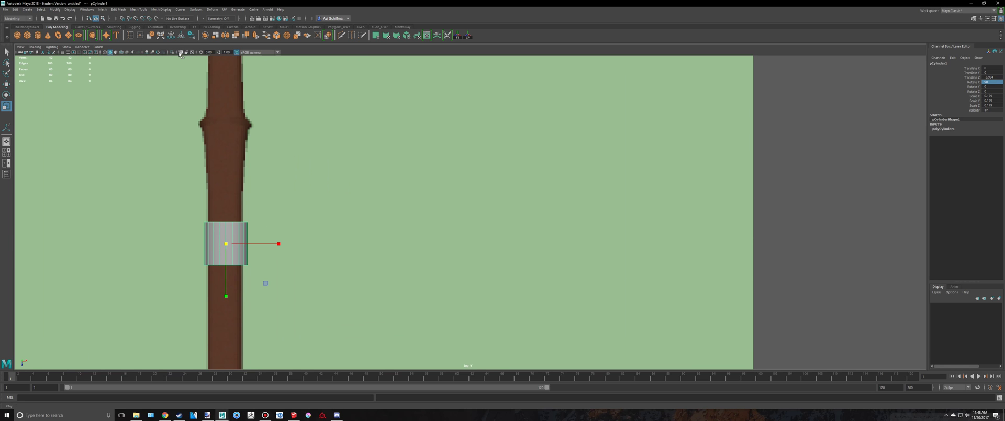
pyautogui.click(266, 415)
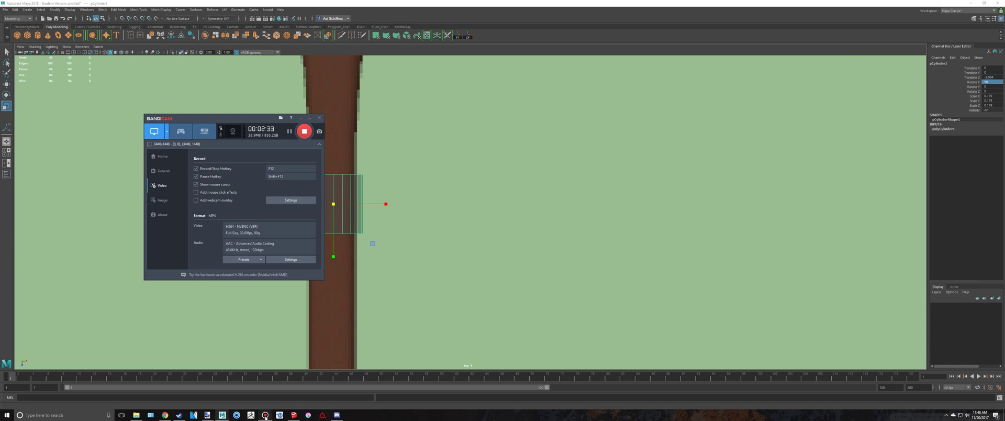
pyautogui.click(265, 415)
pyautogui.scroll(3, 367, 178)
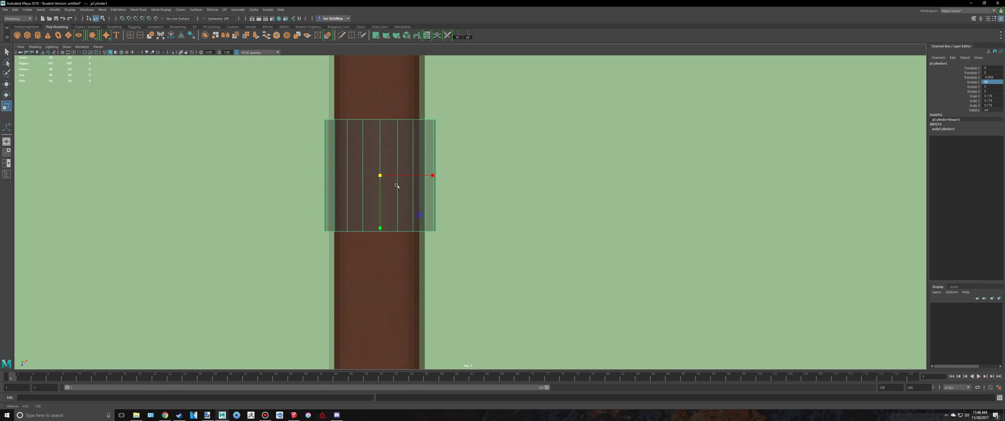
pyautogui.moveTo(380, 176); pyautogui.dragTo(368, 180)
pyautogui.press('w')
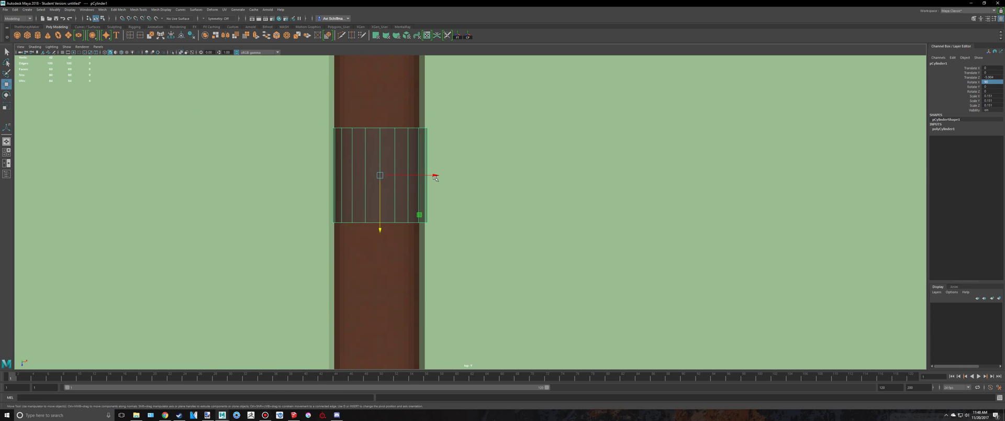
pyautogui.moveTo(435, 178); pyautogui.dragTo(396, 163)
pyautogui.press('r')
pyautogui.scroll(2, 349, 164)
pyautogui.press('w')
# Switch to SketchUp and examine the Zweihander model's grip, its rings and the pommel up close
pyautogui.hotkey('alt', 'Tab')
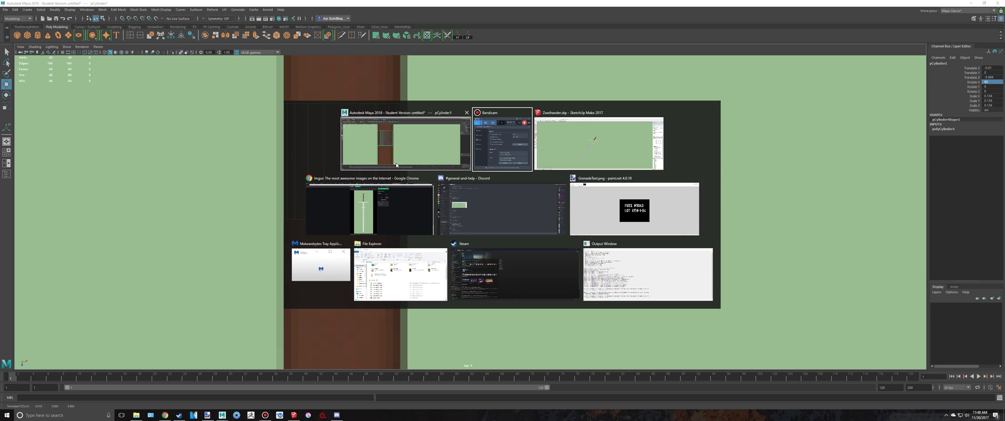
pyautogui.scroll(-3, 511, 167)
pyautogui.scroll(8, 506, 165)
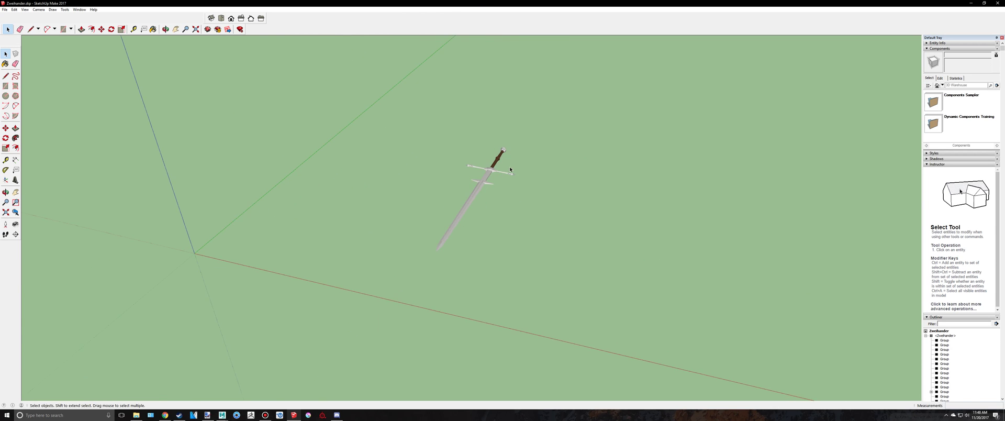
pyautogui.scroll(2, 622, 149)
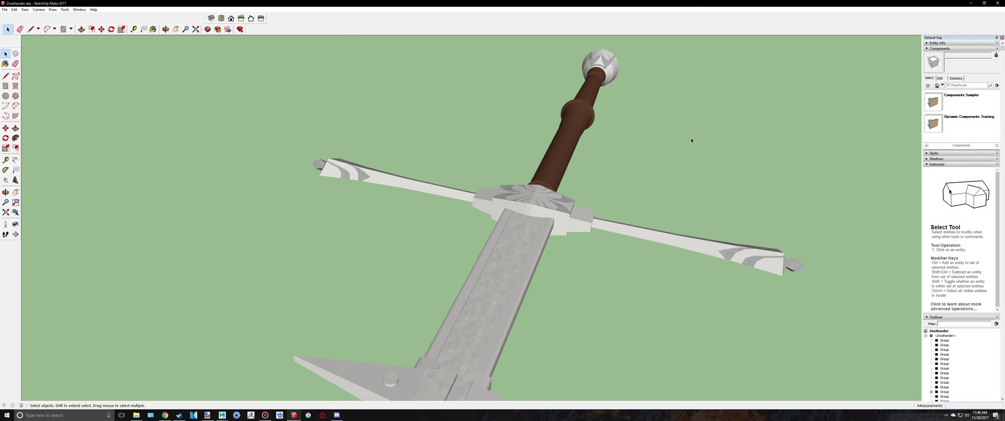
pyautogui.moveTo(691, 140)
pyautogui.mouseDown(button='middle')
pyautogui.moveTo(451, 155)
pyautogui.moveTo(481, 169)
pyautogui.mouseUp(button='middle')
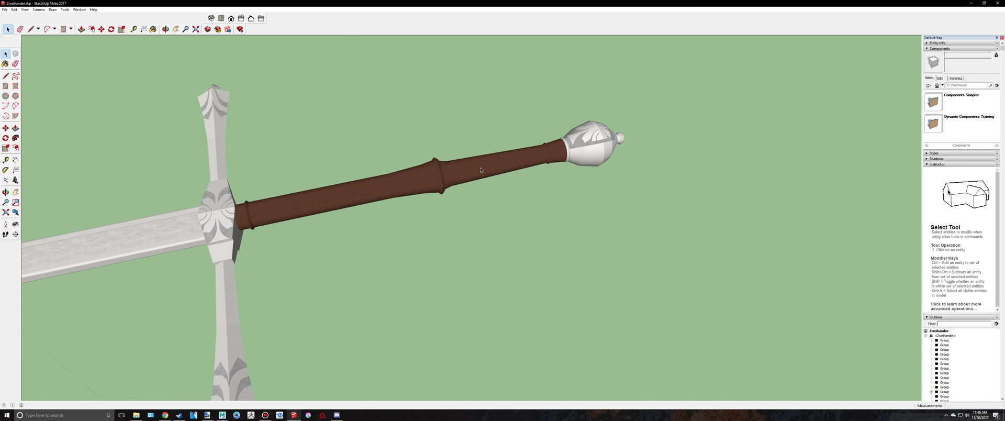
pyautogui.scroll(3, 482, 171)
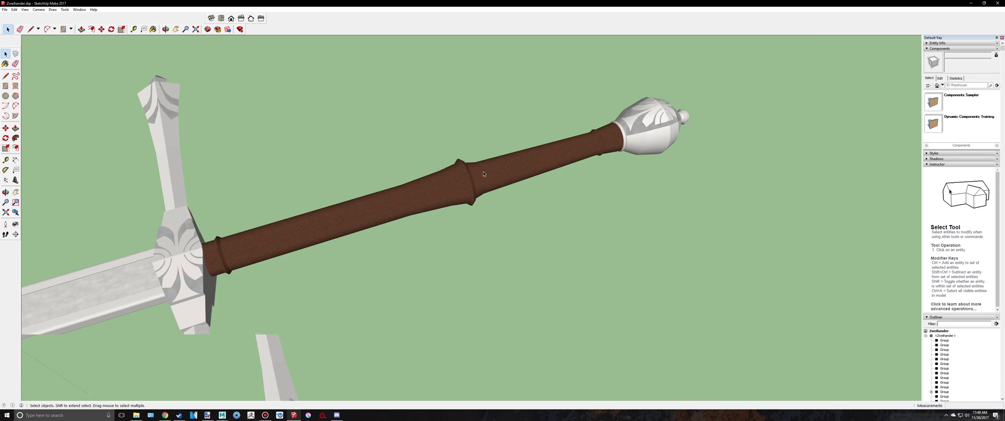
pyautogui.scroll(2, 482, 172)
pyautogui.moveTo(472, 179); pyautogui.dragTo(417, 193, button='middle')
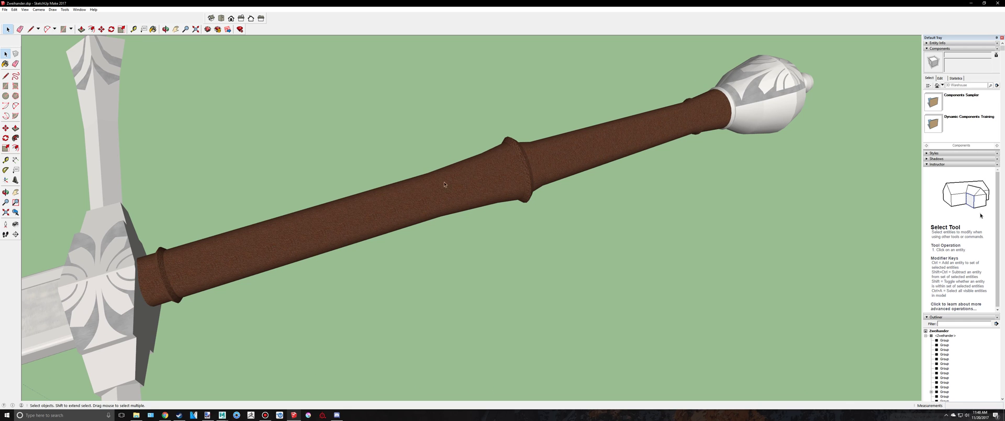
# Switch back to Maya and move the cylinder's upper end vertices along the grip to just below its middle ring
pyautogui.hotkey('alt', 'Tab')
pyautogui.scroll(-6, 382, 182)
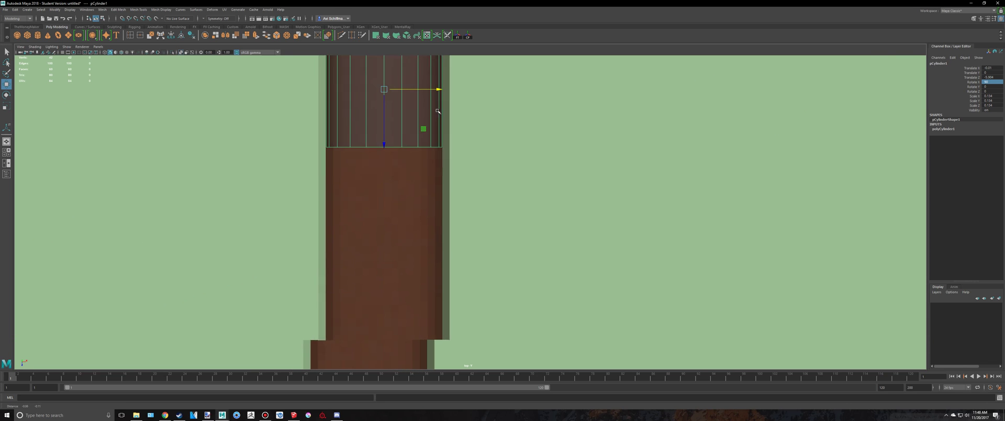
pyautogui.scroll(3, 444, 159)
pyautogui.scroll(1, 444, 159)
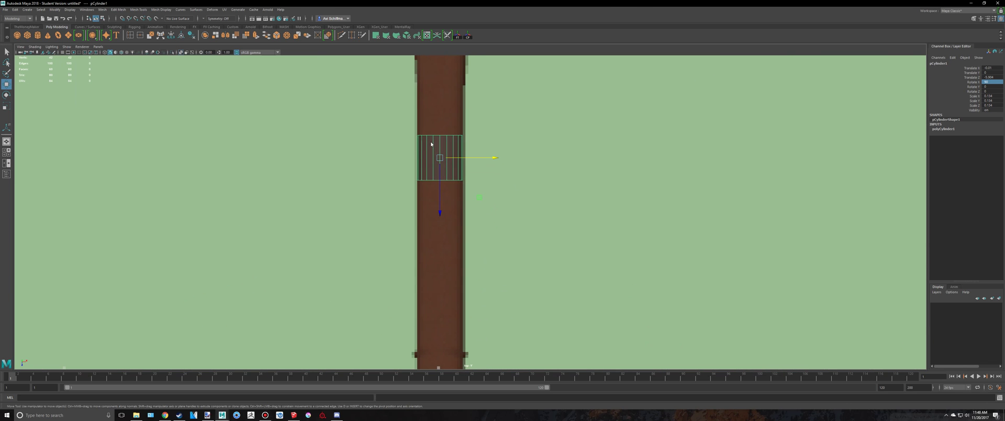
pyautogui.moveTo(443, 157); pyautogui.dragTo(360, 115, button='right')
pyautogui.moveTo(536, 151); pyautogui.dragTo(537, 151)
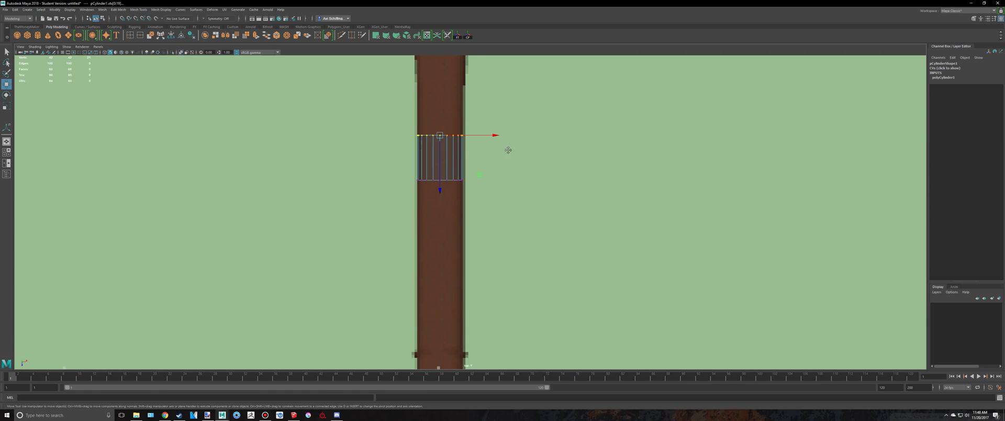
pyautogui.keyDown('alt'); pyautogui.moveTo(507, 150); pyautogui.dragTo(507, 286, button='middle'); pyautogui.keyUp('alt')
pyautogui.scroll(2, 481, 285)
pyautogui.moveTo(434, 335); pyautogui.dragTo(448, 197)
# Scale the upper end vertices slightly to match the grip's width below the middle ring
pyautogui.press('r')
pyautogui.moveTo(432, 150); pyautogui.dragTo(437, 151)
pyautogui.scroll(2, 419, 157)
# Select only the cap faces at the cylinder's upper end, leaving out its side faces
pyautogui.moveTo(396, 144); pyautogui.dragTo(397, 156, button='right')
pyautogui.press('space')
pyautogui.scroll(10, 747, 130)
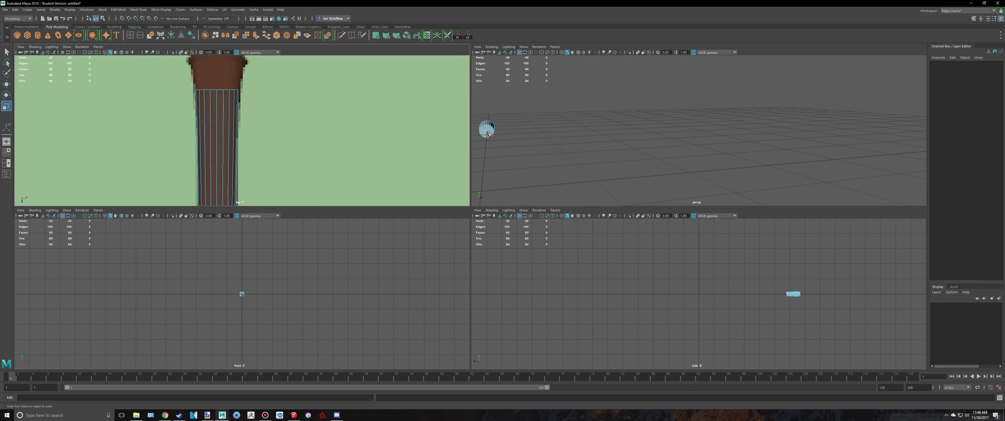
pyautogui.click(487, 134)
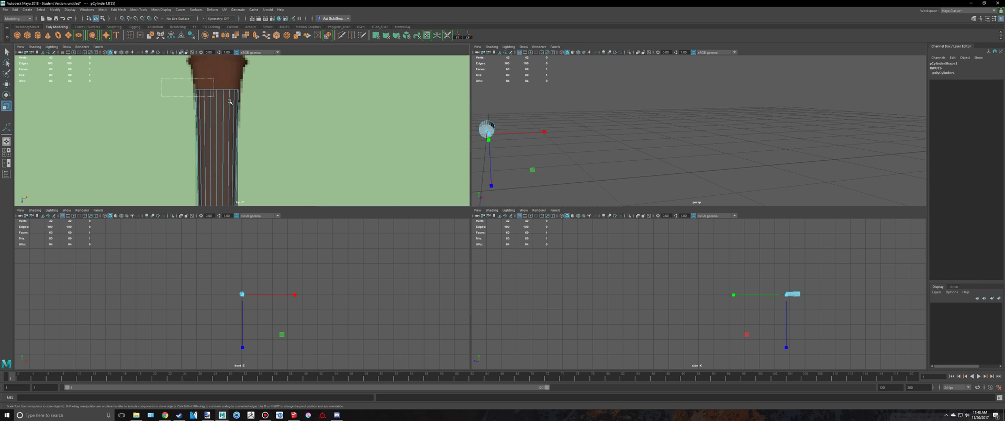
pyautogui.moveTo(283, 110); pyautogui.dragTo(283, 111)
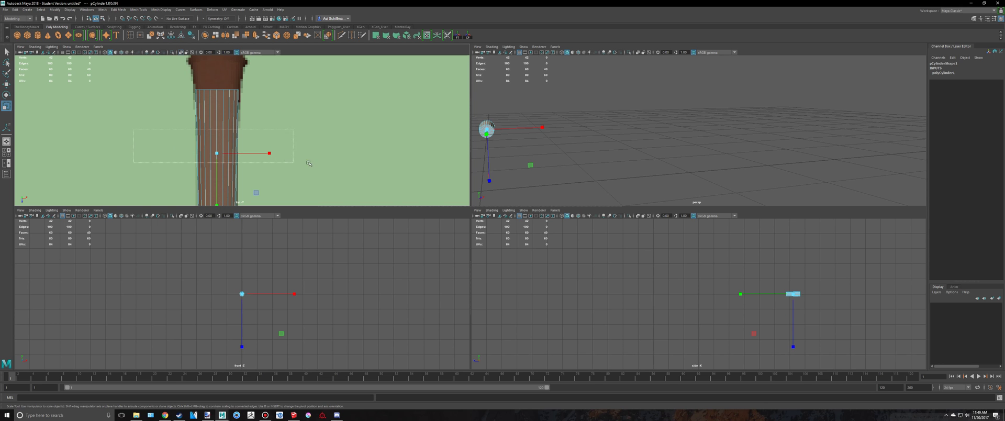
pyautogui.moveTo(309, 163); pyautogui.dragTo(309, 164)
# Frame the selected cap faces in a maximized perspective view and show the cylinder in wireframe
pyautogui.keyDown('alt'); pyautogui.moveTo(552, 128); pyautogui.dragTo(795, 159, button='middle'); pyautogui.keyUp('alt')
pyautogui.press('space')
pyautogui.press('f')
pyautogui.scroll(-7, 342, 139)
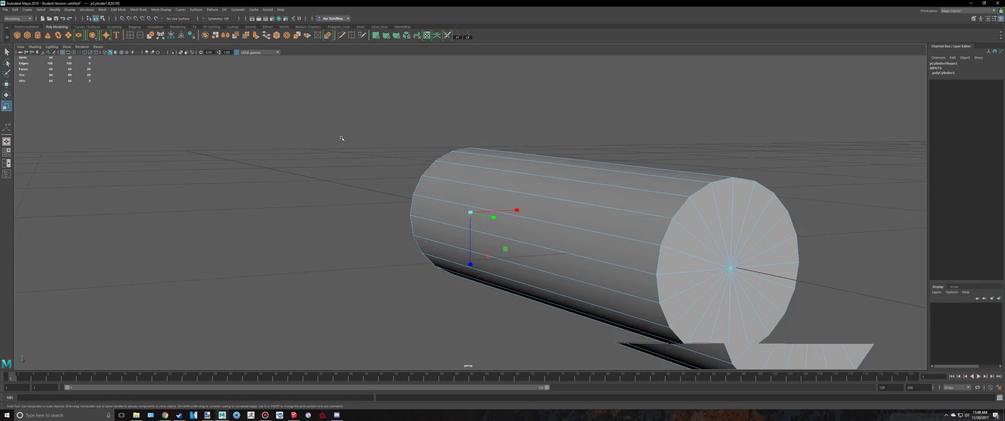
pyautogui.keyDown('alt'); pyautogui.moveTo(340, 139); pyautogui.dragTo(406, 147); pyautogui.keyUp('alt')
pyautogui.press('4')
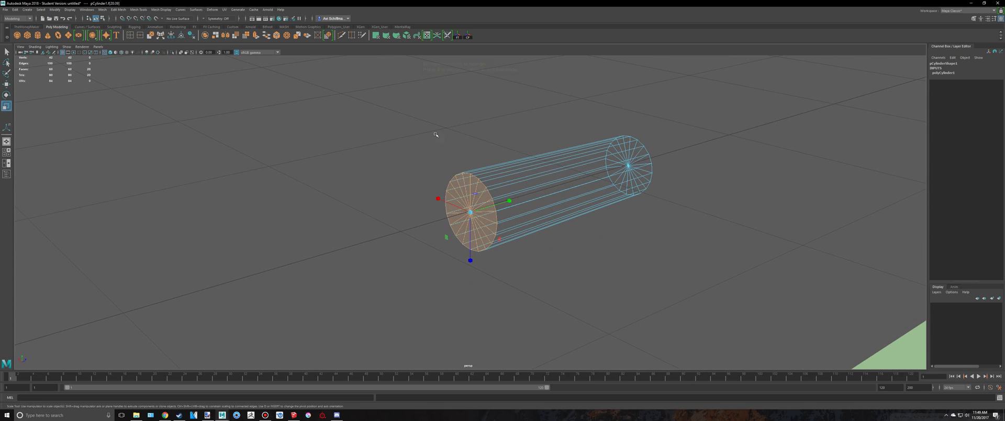
# Inspect the cylinder's upper cap, restore its cap-face selection and return the perspective view to shaded display
pyautogui.keyDown('alt'); pyautogui.moveTo(738, 182); pyautogui.dragTo(672, 179); pyautogui.keyUp('alt')
pyautogui.keyDown('alt'); pyautogui.moveTo(534, 203); pyautogui.dragTo(574, 203); pyautogui.keyUp('alt')
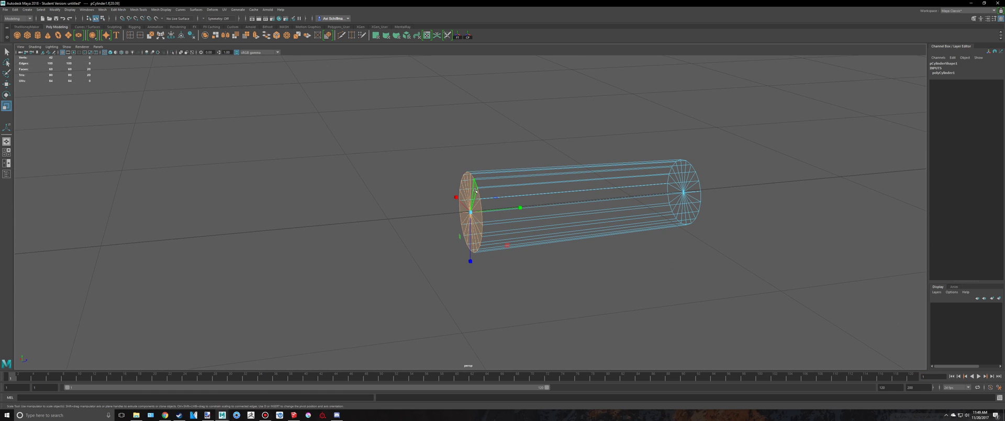
pyautogui.click(472, 187)
pyautogui.hotkey('ctrl', 'z')
pyautogui.hotkey('ctrl', 'z')
pyautogui.hotkey('ctrl', 'z')
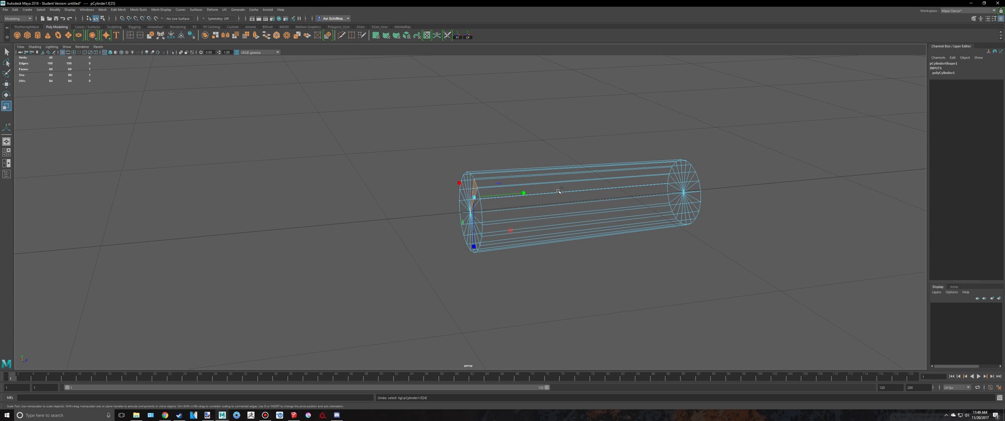
pyautogui.keyDown('alt'); pyautogui.moveTo(613, 133); pyautogui.dragTo(578, 123); pyautogui.keyUp('alt')
pyautogui.press('5')
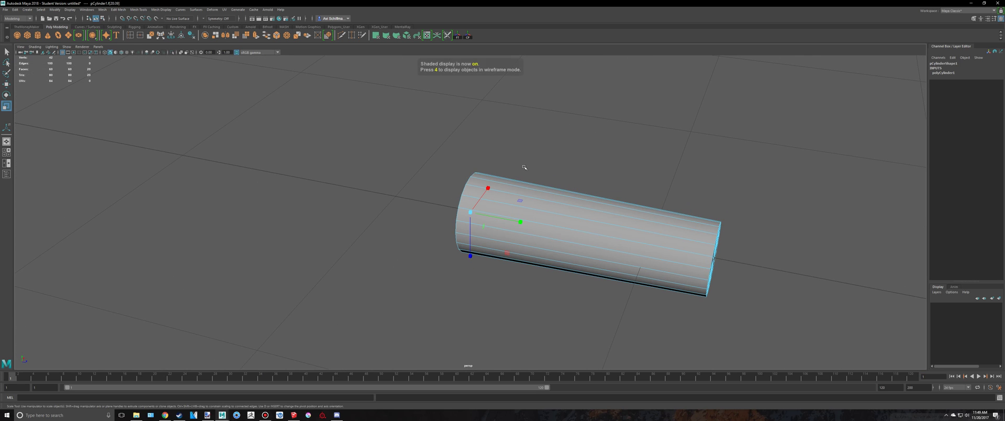
# In the top view, extrude the cap faces to the middle ring's lower edge and scale them out to the reference's width
pyautogui.press('space')
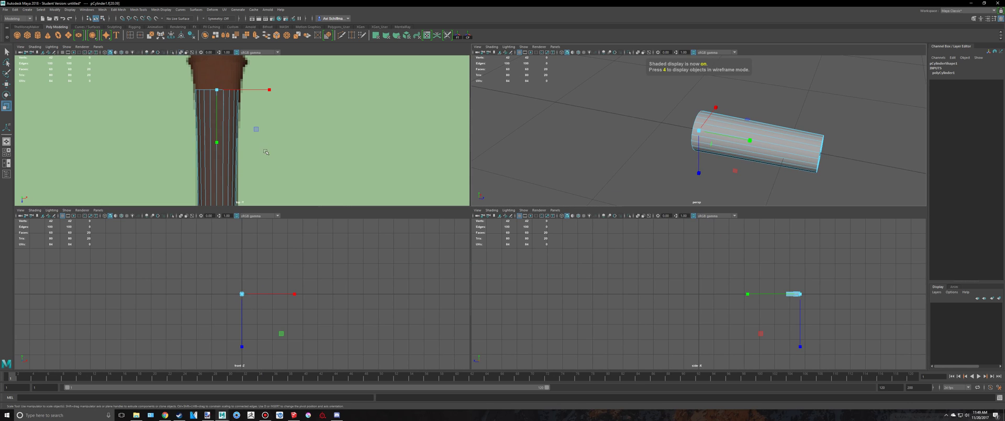
pyautogui.press('space')
pyautogui.keyDown('alt'); pyautogui.moveTo(473, 152); pyautogui.dragTo(473, 256, button='middle'); pyautogui.keyUp('alt')
pyautogui.scroll(3, 456, 334)
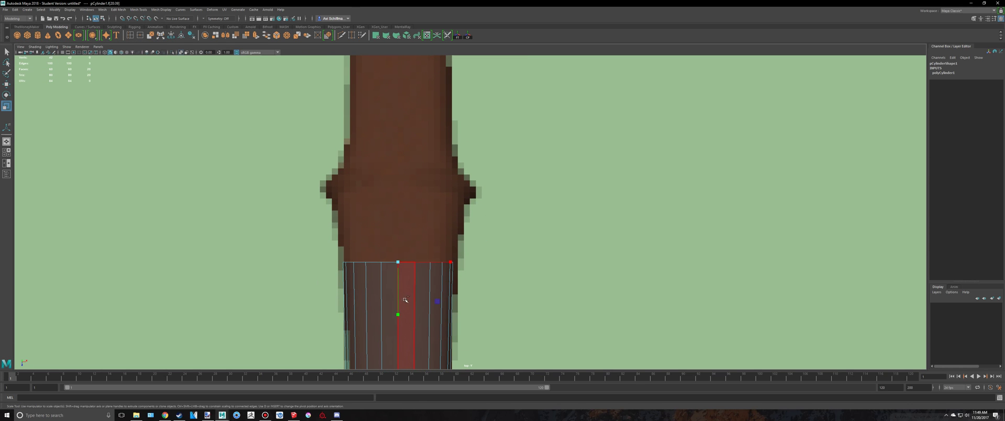
pyautogui.hotkey('ctrl', 'e')
pyautogui.moveTo(425, 233); pyautogui.dragTo(436, 170)
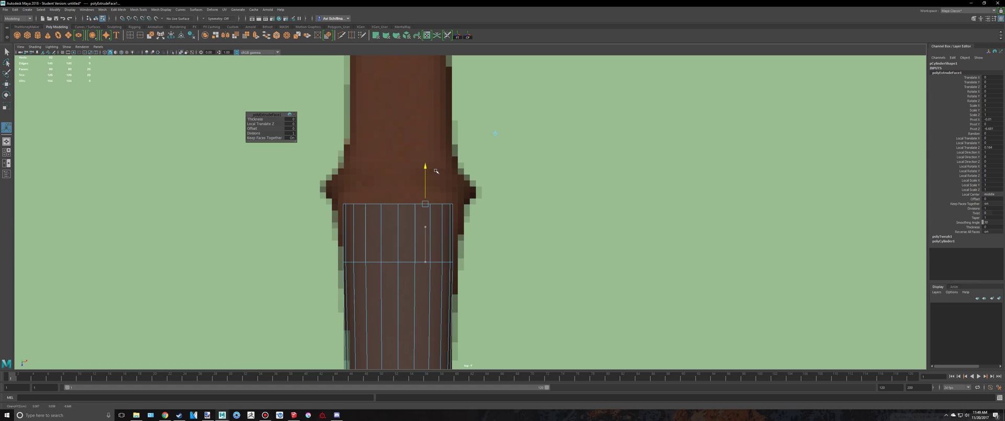
pyautogui.press('r')
pyautogui.moveTo(399, 205); pyautogui.dragTo(419, 208)
pyautogui.press('w')
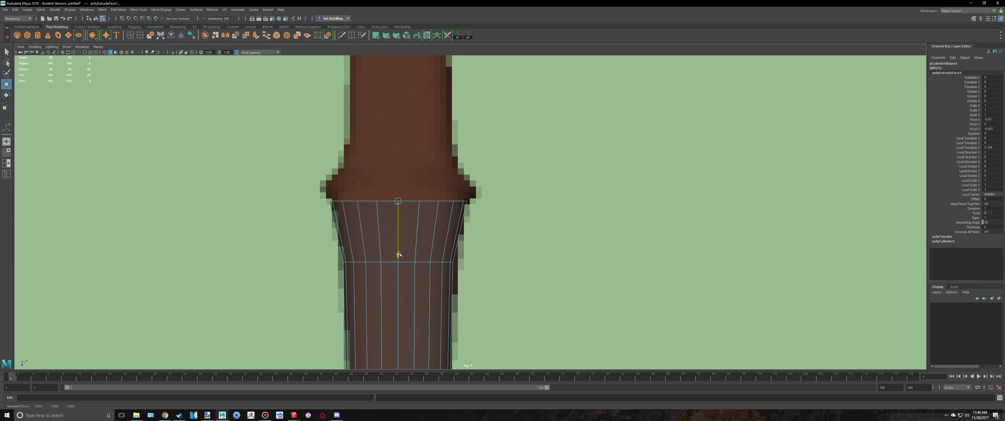
pyautogui.press('r')
# Switch to SketchUp to examine the shape of the grip's middle ring, and return to Maya
pyautogui.hotkey('alt', 'Tab')
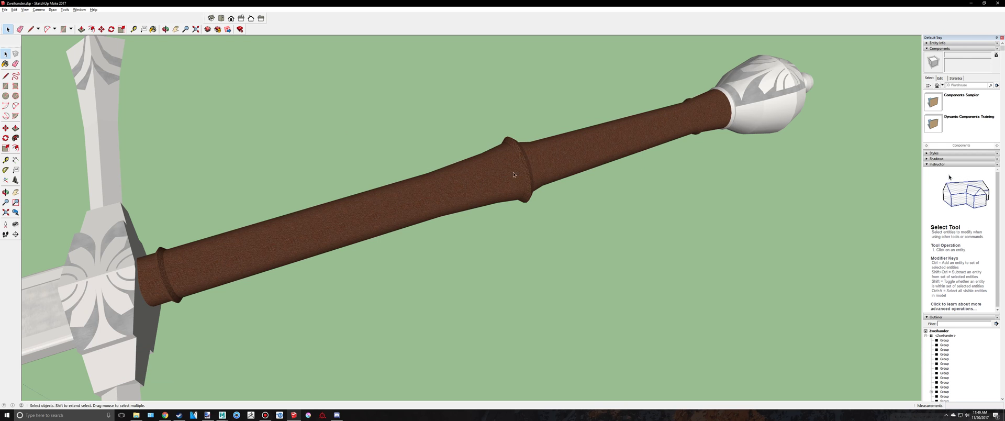
pyautogui.hotkey('alt', 'Tab')
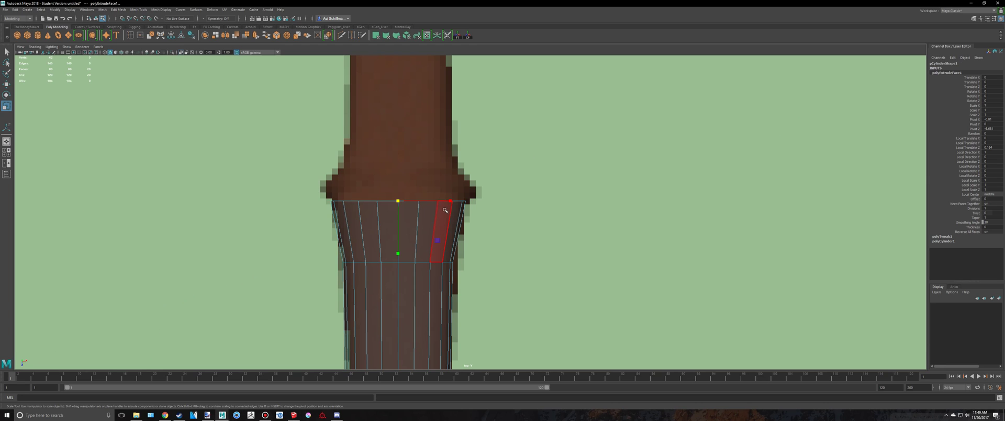
pyautogui.hotkey('alt', 'Tab')
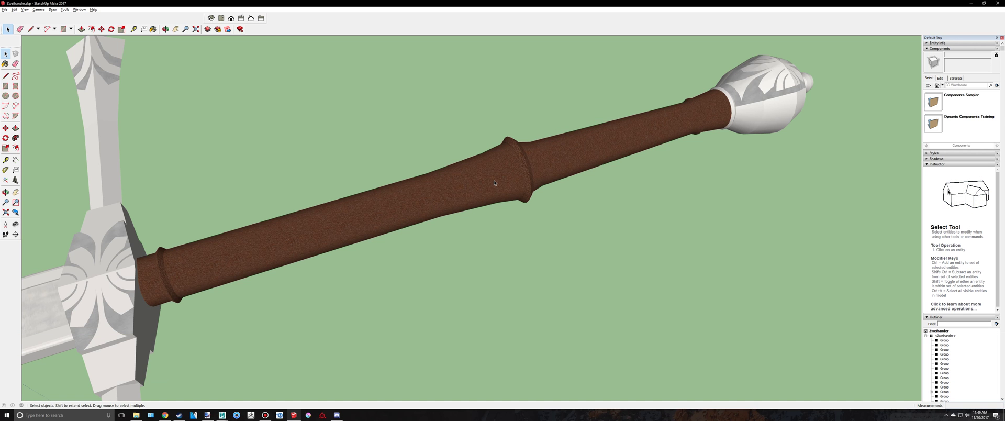
pyautogui.hotkey('alt', 'Tab')
# Extrude the cap faces again to the ring's upper edge and scale them in to match the reference
pyautogui.click(378, 252)
pyautogui.hotkey('ctrl', 'e')
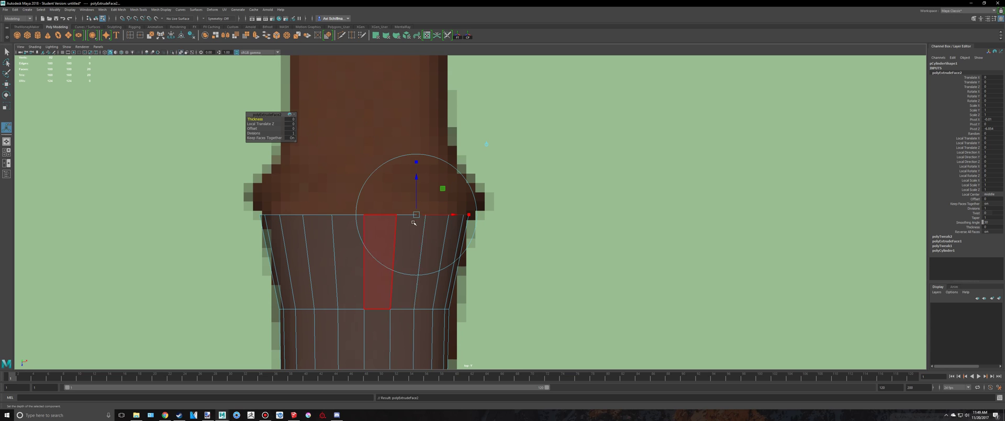
pyautogui.moveTo(417, 182); pyautogui.dragTo(431, 133)
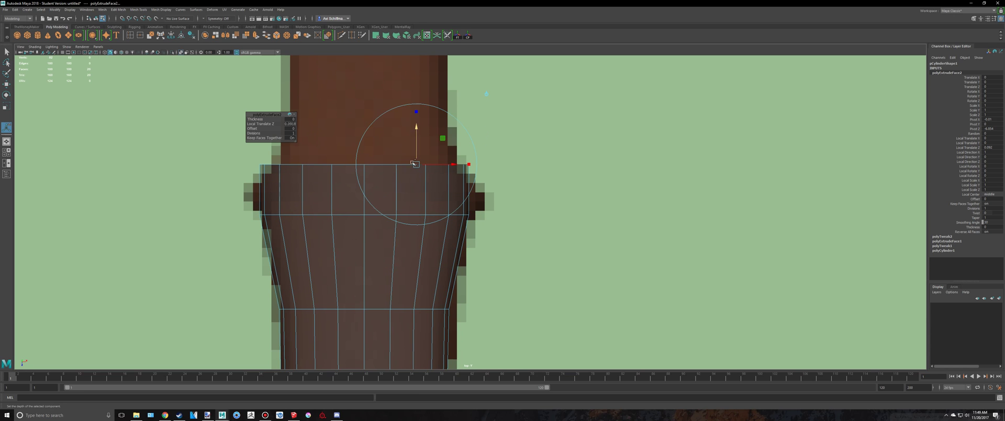
pyautogui.press('r')
pyautogui.moveTo(365, 166); pyautogui.dragTo(345, 175)
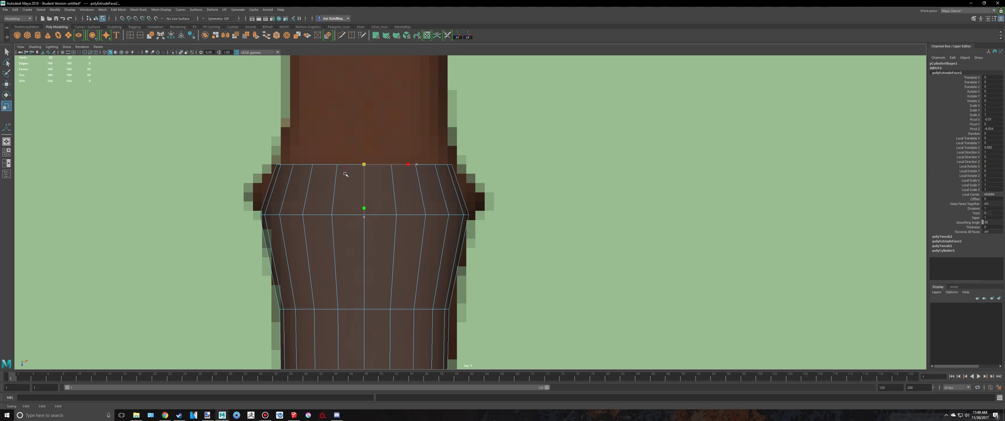
# Insert an edge loop with Multi-Cut halfway up the ring's newly extruded section
pyautogui.keyDown('alt'); pyautogui.moveTo(369, 142); pyautogui.dragTo(360, 206, button='middle'); pyautogui.keyUp('alt')
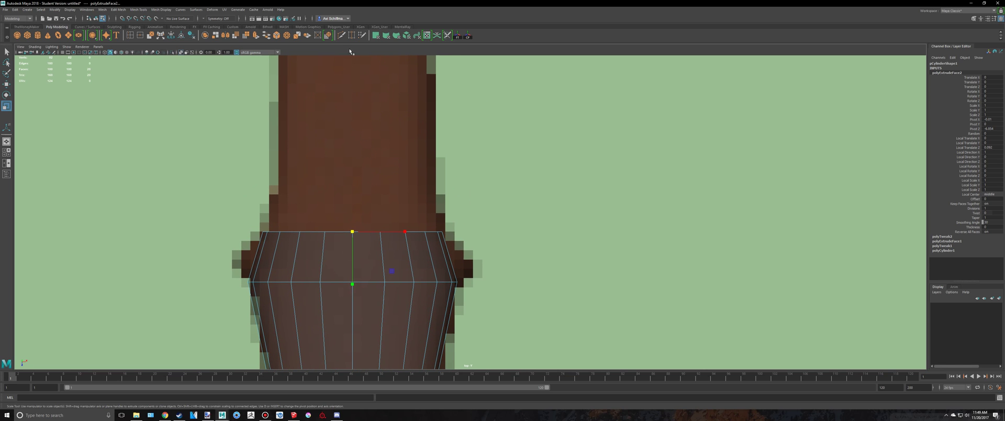
pyautogui.keyDown('alt'); pyautogui.moveTo(443, 199); pyautogui.dragTo(493, 231, button='right'); pyautogui.keyUp('alt')
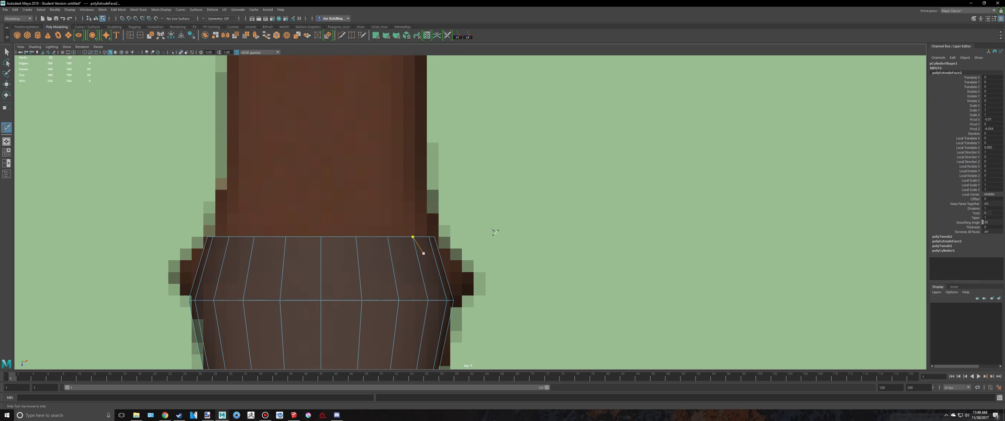
pyautogui.click(975, 17)
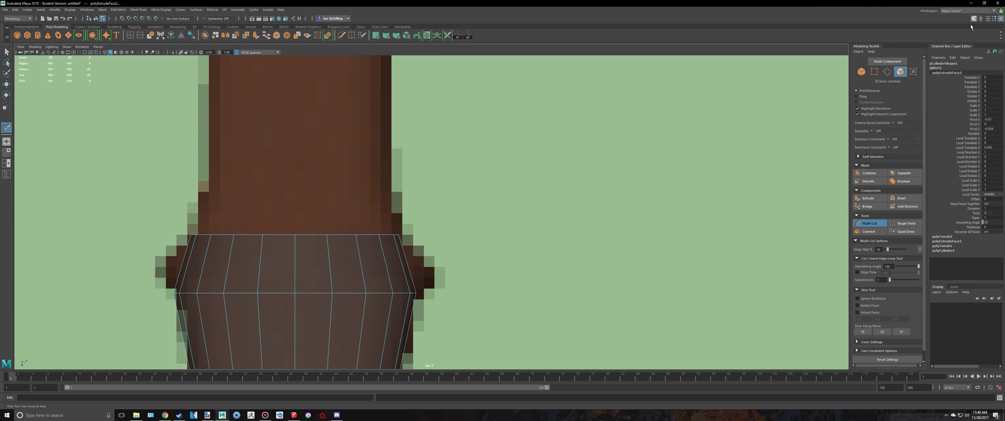
pyautogui.click(975, 19)
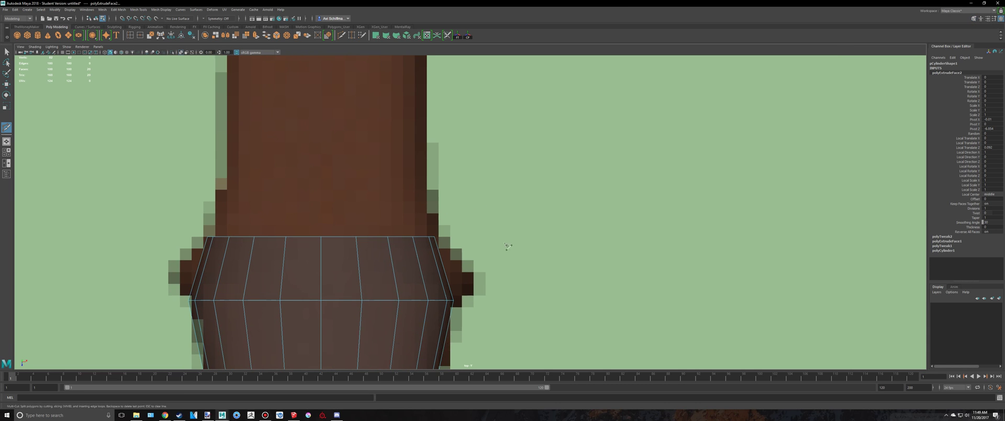
pyautogui.keyDown('alt'); pyautogui.moveTo(509, 246); pyautogui.dragTo(413, 237, button='middle'); pyautogui.keyUp('alt')
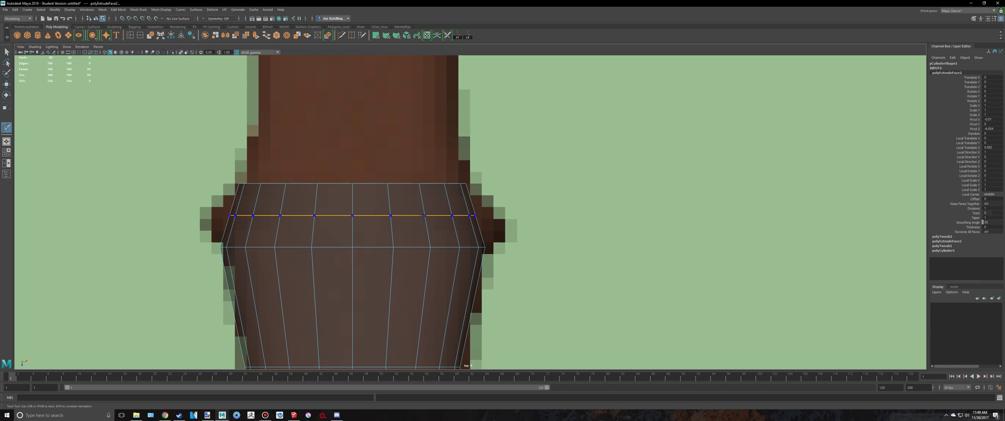
pyautogui.click(424, 215)
# Select the new loop's vertices and scale them outward to match the widest part of the reference ring
pyautogui.press('q')
pyautogui.moveTo(341, 192); pyautogui.dragTo(312, 192, button='right')
pyautogui.moveTo(263, 225); pyautogui.dragTo(509, 231)
pyautogui.press('r')
pyautogui.moveTo(360, 216); pyautogui.dragTo(387, 222)
# Examine the flared ring from several angles in perspective and compare it with the grip in SketchUp
pyautogui.press('space')
pyautogui.press('space')
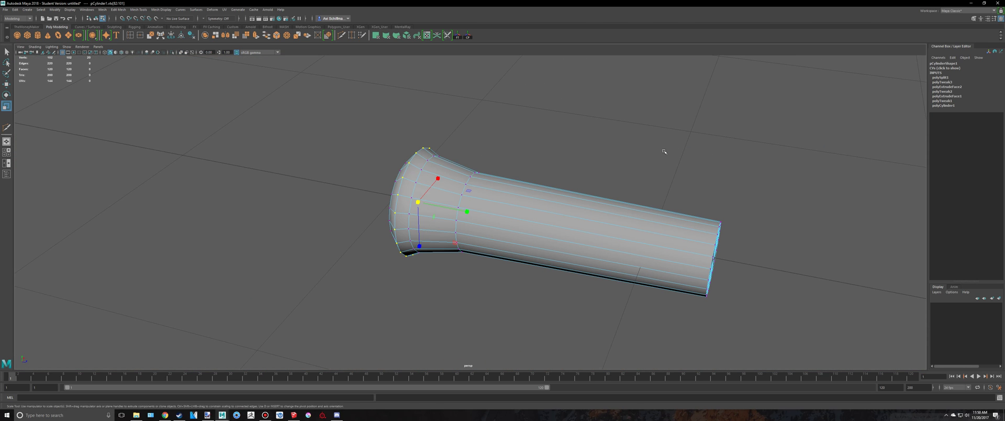
pyautogui.moveTo(416, 174); pyautogui.dragTo(446, 164, button='right')
pyautogui.click(504, 160)
pyautogui.moveTo(504, 160)
pyautogui.keyDown('alt'); pyautogui.mouseDown()
pyautogui.moveTo(499, 146)
pyautogui.moveTo(543, 130)
pyautogui.moveTo(555, 152)
pyautogui.moveTo(539, 187)
pyautogui.moveTo(463, 230)
pyautogui.mouseUp(); pyautogui.keyUp('alt')
pyautogui.click(294, 415)
pyautogui.hotkey('alt', 'Tab')
pyautogui.click(461, 230)
pyautogui.press('space')
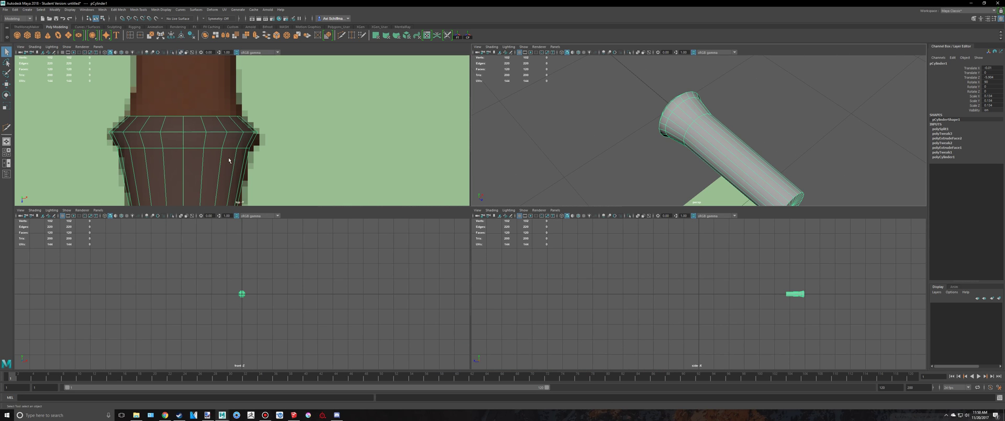
# Select only the cap faces at the ring's upper end and start extruding them in the top view
pyautogui.press('space')
pyautogui.moveTo(334, 207); pyautogui.dragTo(382, 168, button='right')
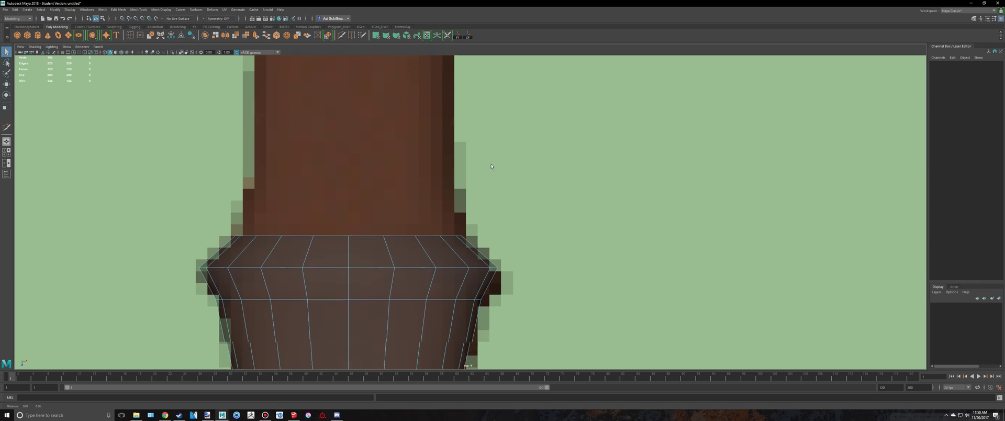
pyautogui.press('w')
pyautogui.scroll(-10, 440, 201)
pyautogui.keyDown('alt'); pyautogui.moveTo(441, 206); pyautogui.dragTo(702, 158, button='right'); pyautogui.keyUp('alt')
pyautogui.press('space')
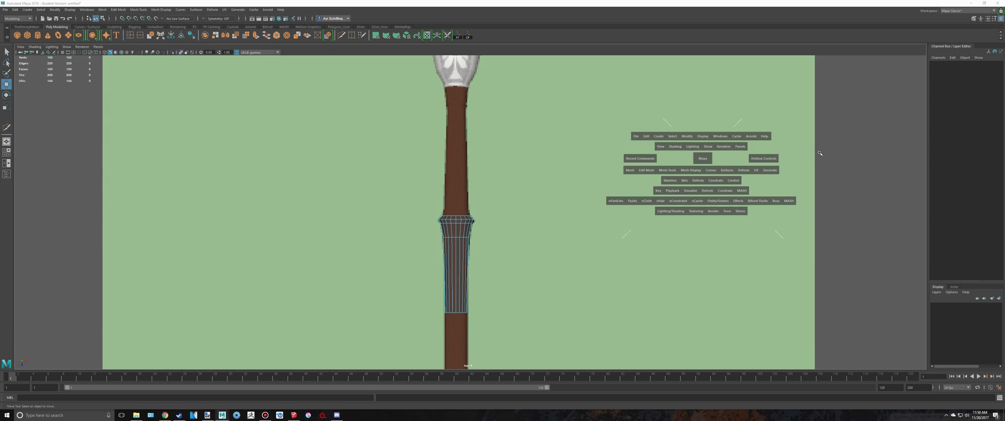
pyautogui.keyDown('alt'); pyautogui.moveTo(820, 154); pyautogui.dragTo(466, 254); pyautogui.keyUp('alt')
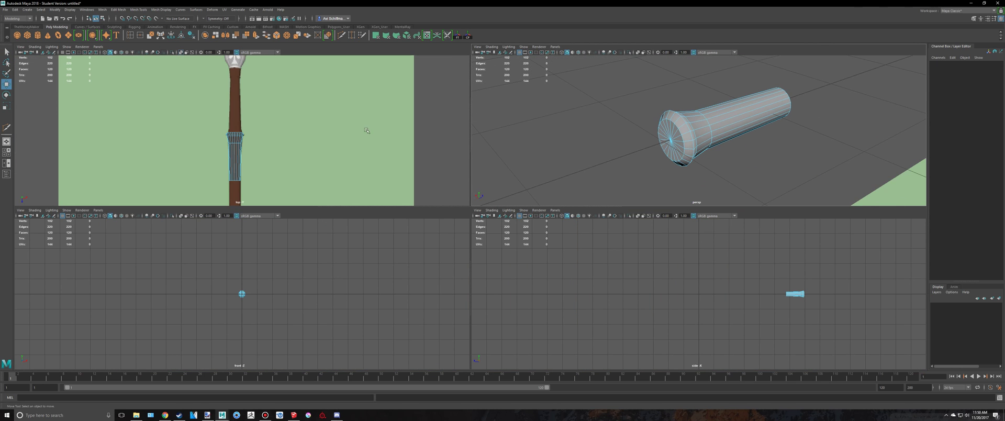
pyautogui.press('space')
pyautogui.scroll(5, 354, 221)
pyautogui.scroll(1, 353, 221)
pyautogui.moveTo(310, 216); pyautogui.dragTo(559, 238)
pyautogui.keyDown('alt'); pyautogui.moveTo(479, 219); pyautogui.dragTo(471, 294, button='middle'); pyautogui.keyUp('alt')
pyautogui.press('r')
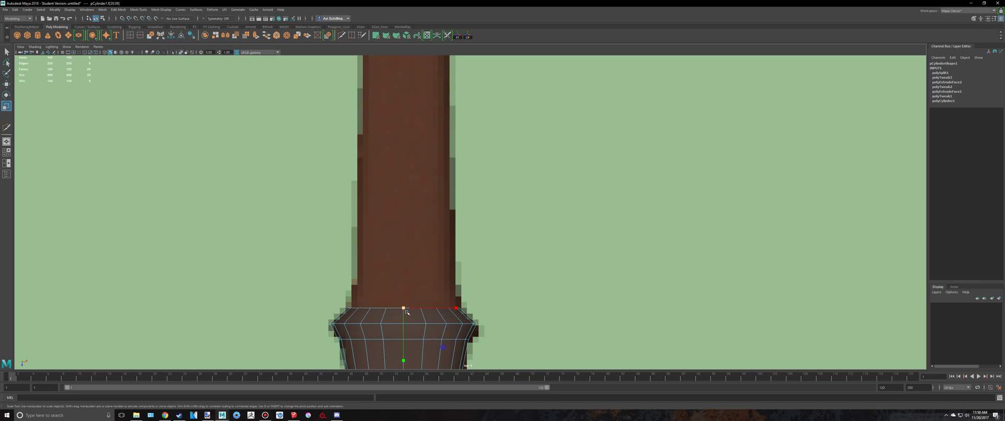
pyautogui.keyDown('alt'); pyautogui.moveTo(400, 311); pyautogui.dragTo(395, 333, button='middle'); pyautogui.keyUp('alt')
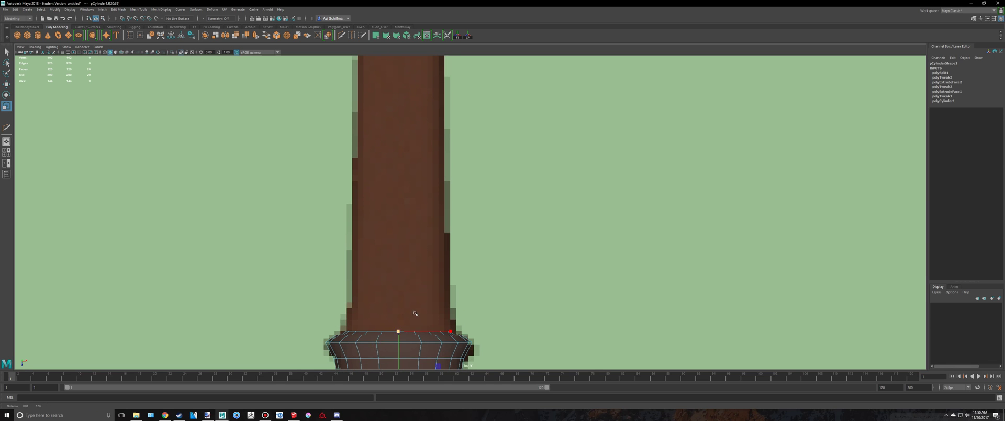
pyautogui.hotkey('ctrl', 'e')
# Try to pull the extruded cap faces a long way up the grip above the ring
pyautogui.moveTo(426, 299); pyautogui.dragTo(422, 117)
pyautogui.keyDown('alt'); pyautogui.moveTo(382, 115); pyautogui.dragTo(365, 202, button='middle'); pyautogui.keyUp('alt')
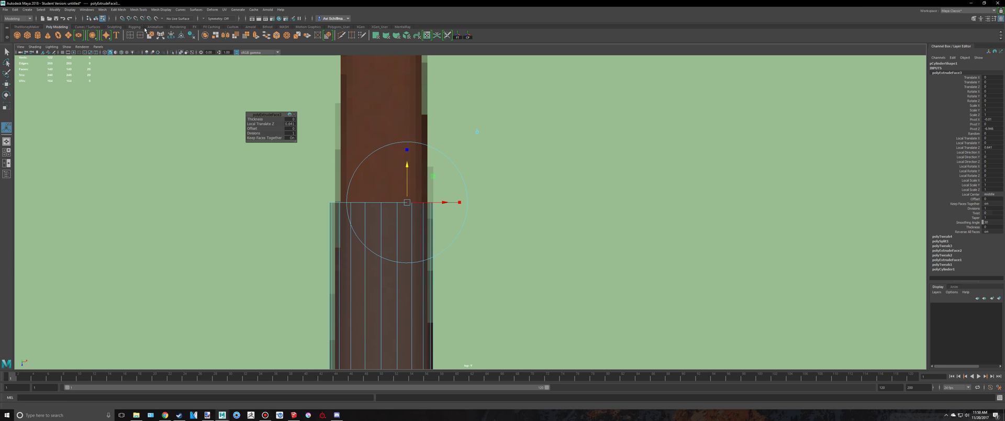
pyautogui.click(118, 9)
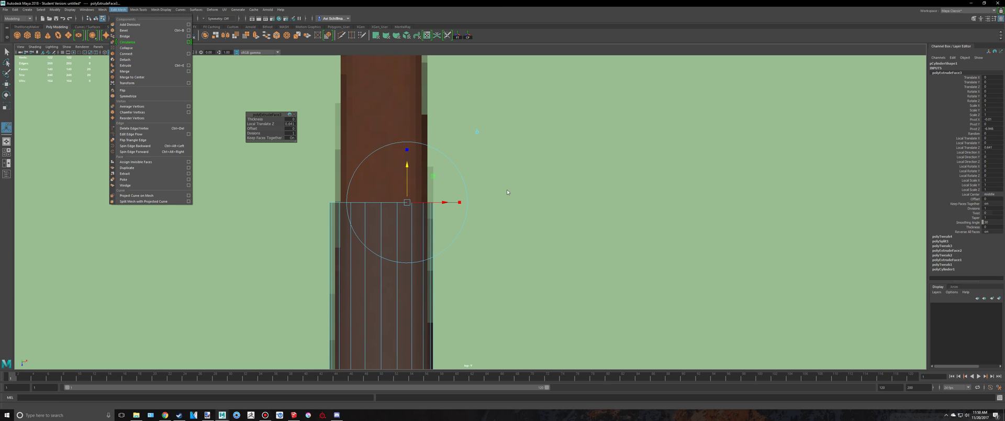
pyautogui.keyDown('alt'); pyautogui.moveTo(567, 212); pyautogui.dragTo(572, 107, button='middle'); pyautogui.keyUp('alt')
pyautogui.scroll(-4, 490, 111)
pyautogui.keyDown('alt'); pyautogui.moveTo(490, 110); pyautogui.dragTo(488, 120, button='middle'); pyautogui.keyUp('alt')
pyautogui.scroll(3, 440, 193)
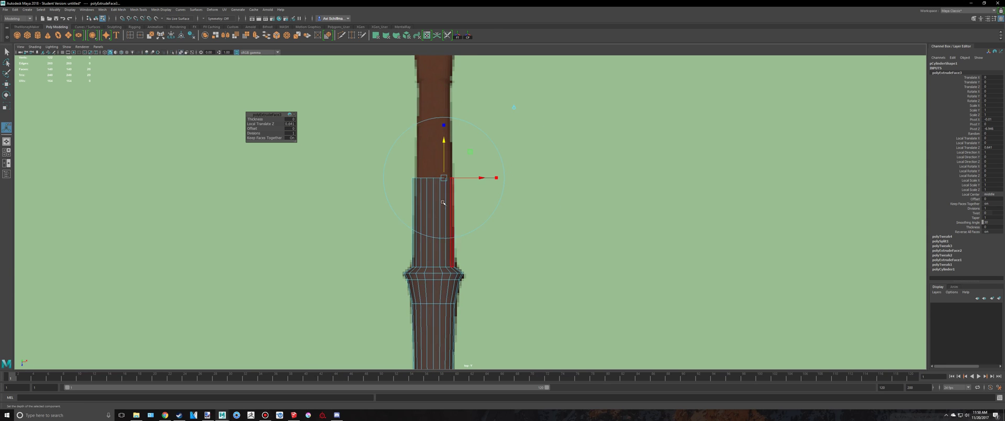
pyautogui.scroll(2, 437, 193)
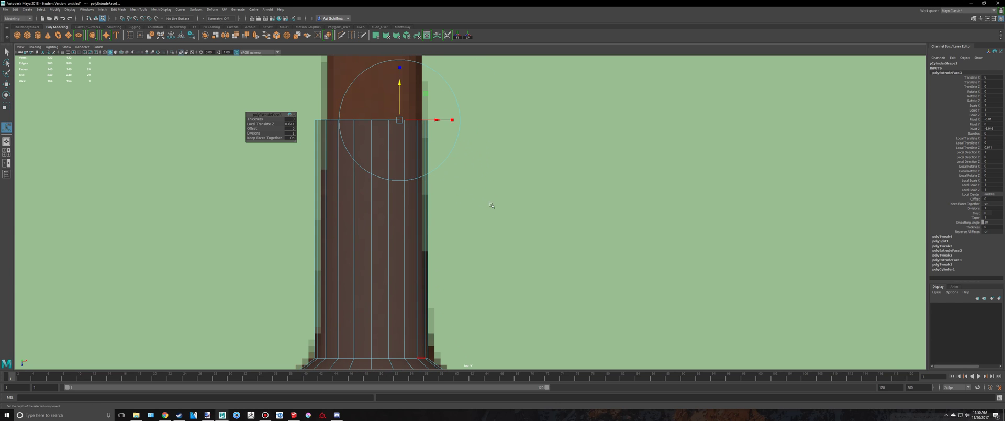
pyautogui.keyDown('alt'); pyautogui.moveTo(504, 233); pyautogui.dragTo(510, 197, button='middle'); pyautogui.keyUp('alt')
pyautogui.hotkey('ctrl', 'z')
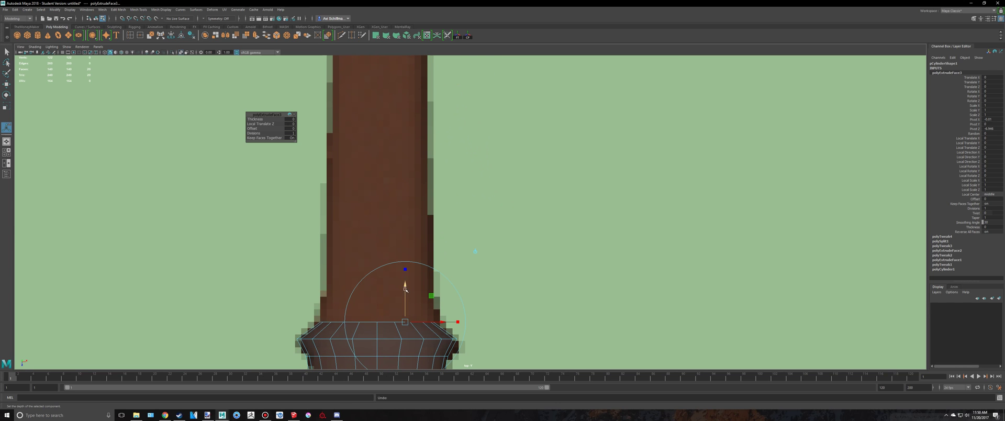
# Pull the extruded cap faces just above the ring and scale them to match the width of the upper grip
pyautogui.moveTo(405, 287); pyautogui.dragTo(403, 202)
pyautogui.press('r')
pyautogui.moveTo(377, 237); pyautogui.dragTo(375, 237)
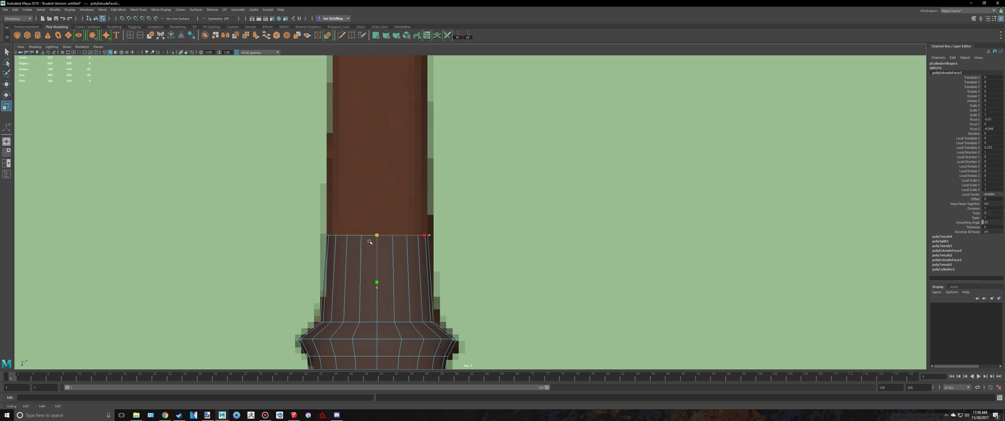
pyautogui.press('w')
pyautogui.moveTo(377, 288); pyautogui.dragTo(378, 351)
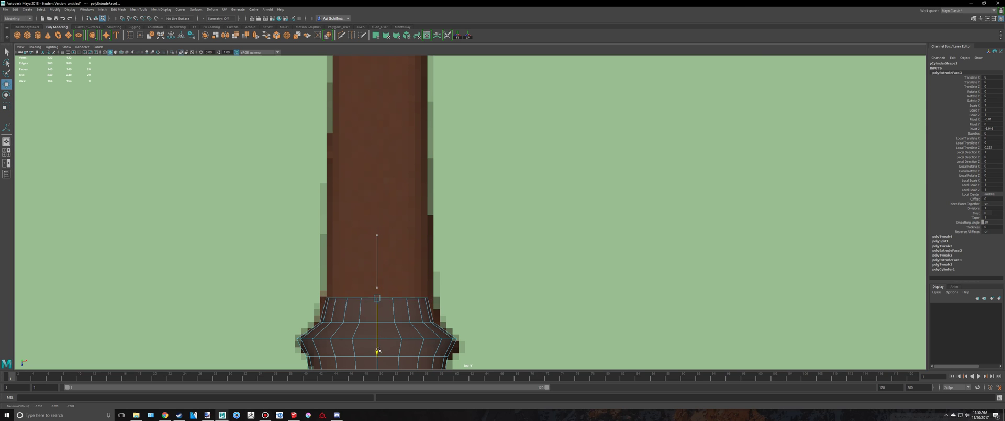
pyautogui.keyDown('alt'); pyautogui.moveTo(401, 294); pyautogui.dragTo(396, 325, button='middle'); pyautogui.keyUp('alt')
pyautogui.press('r')
pyautogui.moveTo(371, 328); pyautogui.dragTo(377, 331)
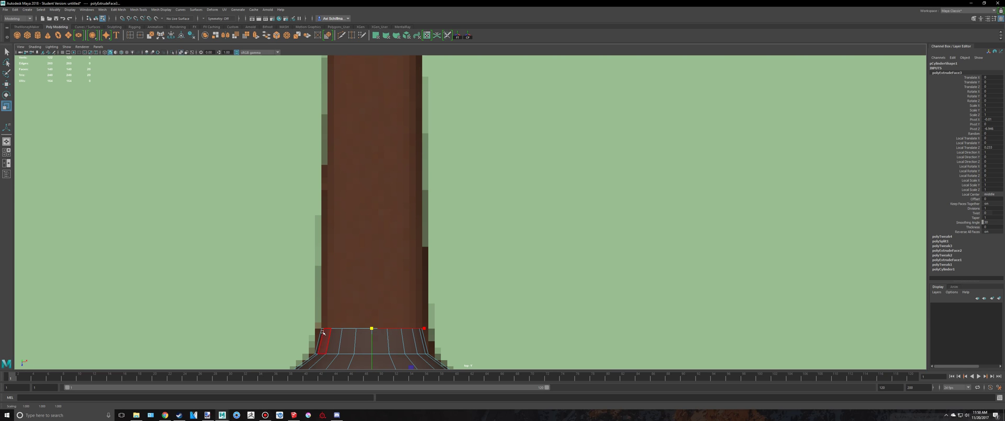
pyautogui.scroll(-6, 378, 264)
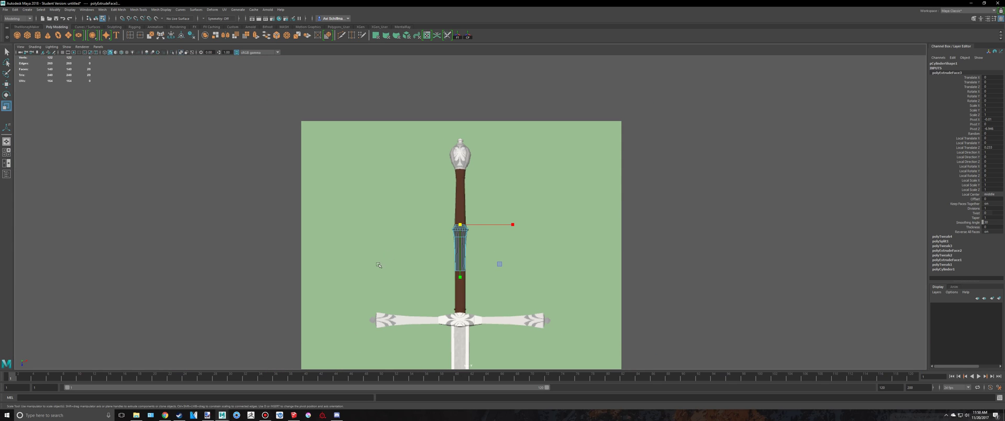
pyautogui.scroll(8, 474, 304)
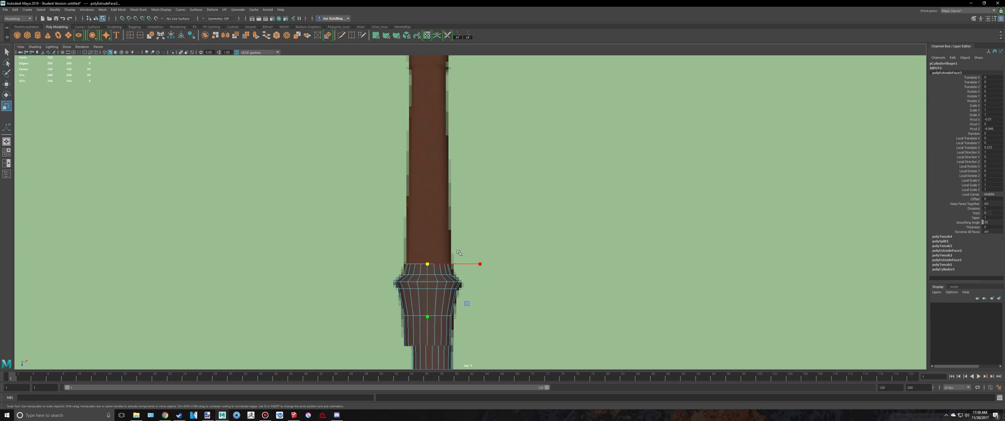
# Extrude the cap faces from the middle ring partway up the upper grip and scale them to the reference width
pyautogui.keyDown('alt'); pyautogui.moveTo(413, 282); pyautogui.dragTo(446, 264, button='middle'); pyautogui.keyUp('alt')
pyautogui.click(428, 312)
pyautogui.hotkey('ctrl', 'e')
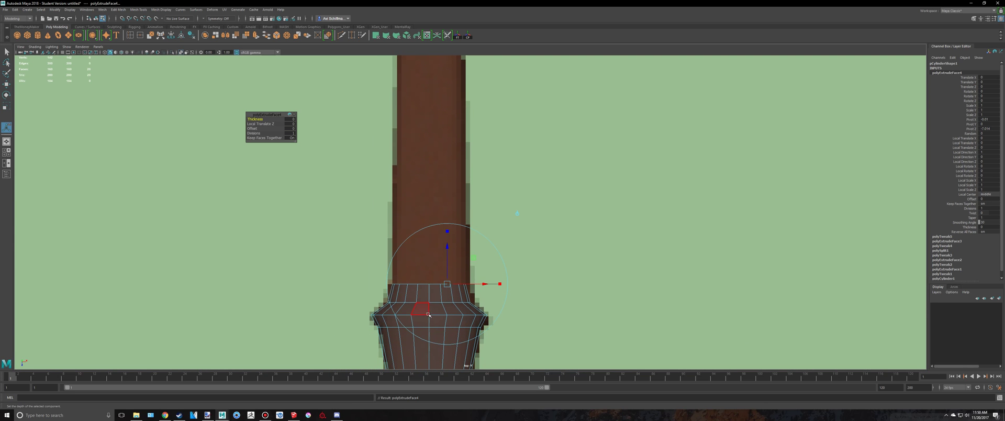
pyautogui.moveTo(448, 254); pyautogui.dragTo(456, 282)
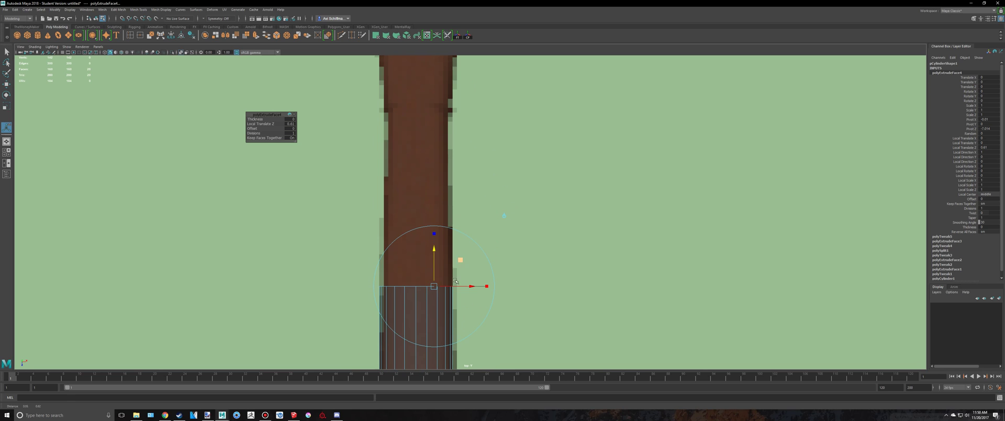
pyautogui.moveTo(433, 250); pyautogui.dragTo(434, 208)
pyautogui.press('r')
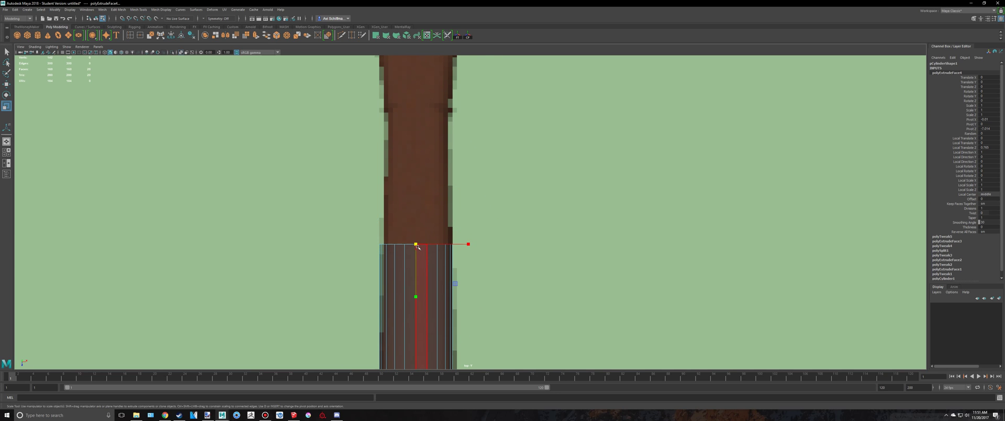
pyautogui.moveTo(416, 244); pyautogui.dragTo(415, 246)
# Extrude the cap faces up to the small ring near the pommel, narrow them to the grip's outline, and check the shape in SketchUp
pyautogui.keyDown('alt'); pyautogui.moveTo(417, 238); pyautogui.dragTo(412, 278, button='middle'); pyautogui.keyUp('alt')
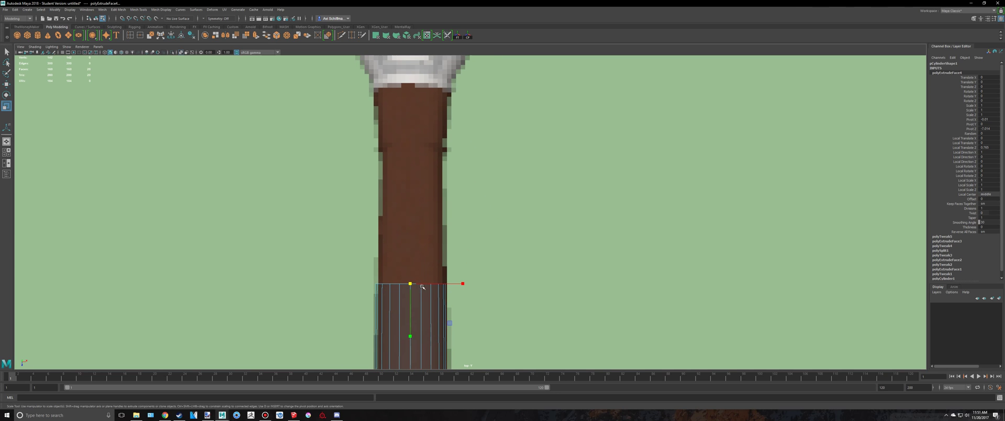
pyautogui.hotkey('ctrl', 'e')
pyautogui.moveTo(427, 264); pyautogui.dragTo(447, 128)
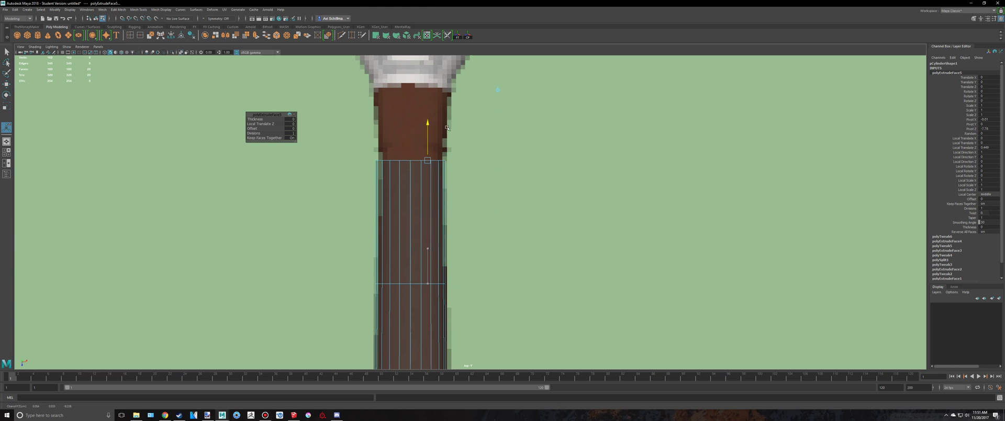
pyautogui.press('r')
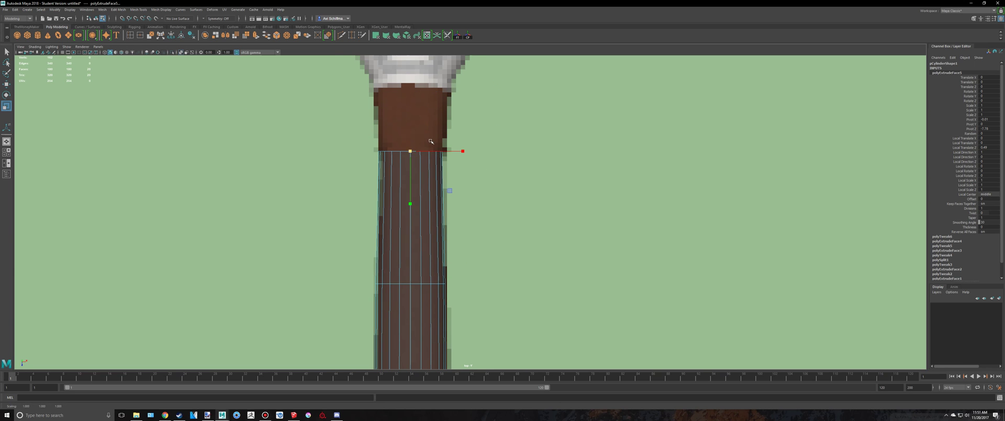
pyautogui.keyDown('alt'); pyautogui.moveTo(433, 143); pyautogui.dragTo(425, 197, button='middle'); pyautogui.keyUp('alt')
pyautogui.hotkey('alt', 'Tab')
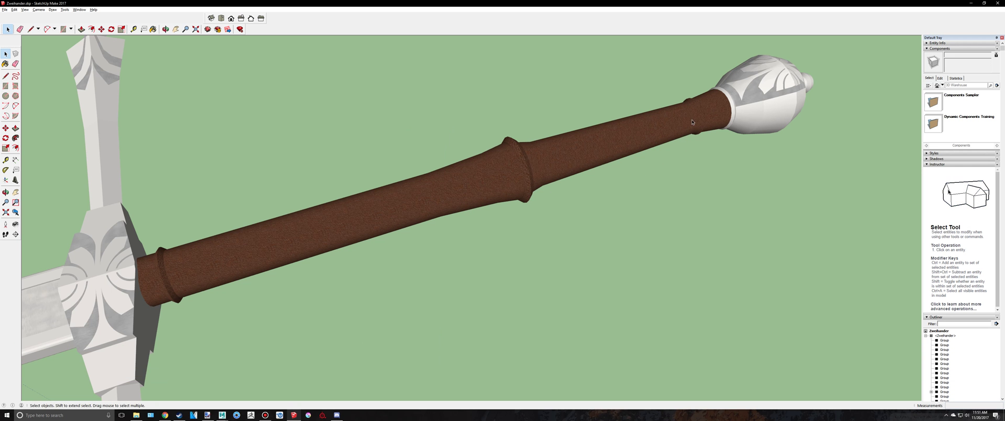
pyautogui.hotkey('alt', 'Tab')
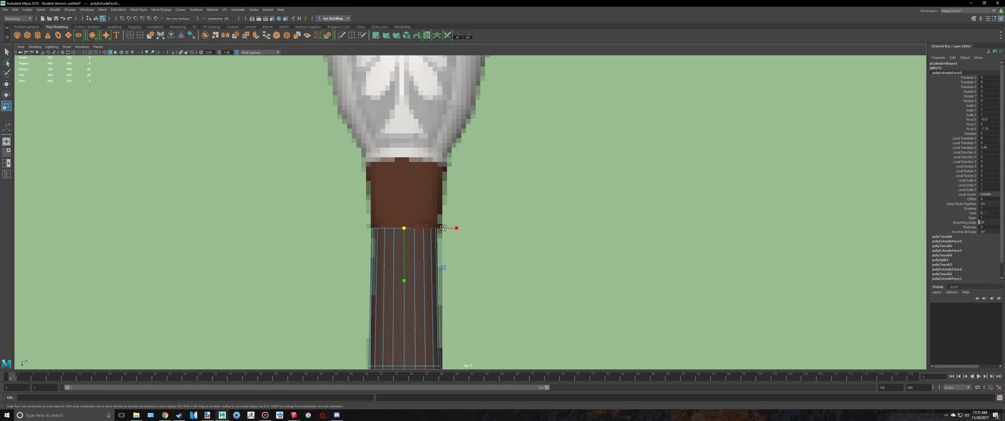
# Extrude the cap faces up to the pommel's base and widen them to match the flared grip end in the reference
pyautogui.hotkey('ctrl', 'e')
pyautogui.moveTo(423, 204); pyautogui.dragTo(419, 172)
pyautogui.press('r')
pyautogui.press('w')
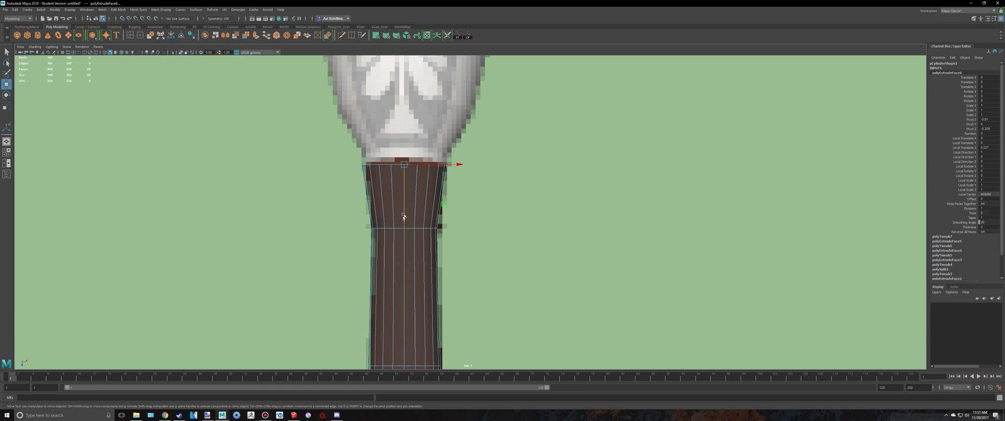
pyautogui.moveTo(404, 216); pyautogui.dragTo(404, 213)
pyautogui.keyDown('alt'); pyautogui.moveTo(423, 160); pyautogui.dragTo(418, 186, button='middle'); pyautogui.keyUp('alt')
pyautogui.moveTo(400, 239)
pyautogui.mouseDown()
pyautogui.moveTo(406, 224)
pyautogui.moveTo(408, 249)
pyautogui.moveTo(409, 240)
pyautogui.mouseUp()
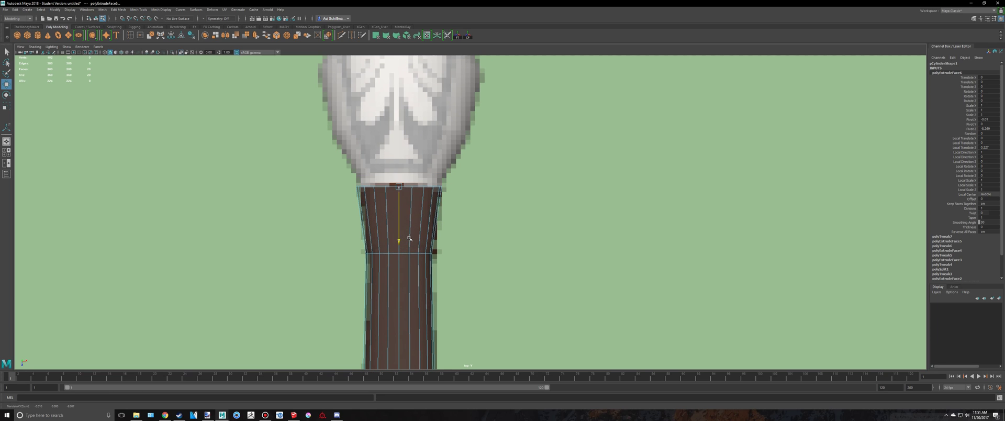
# Examine the pommel end of the grip in SketchUp and compare it with the cylinder and reference image in Maya's perspective view
pyautogui.keyDown('alt'); pyautogui.moveTo(430, 246); pyautogui.dragTo(434, 189, button='middle'); pyautogui.keyUp('alt')
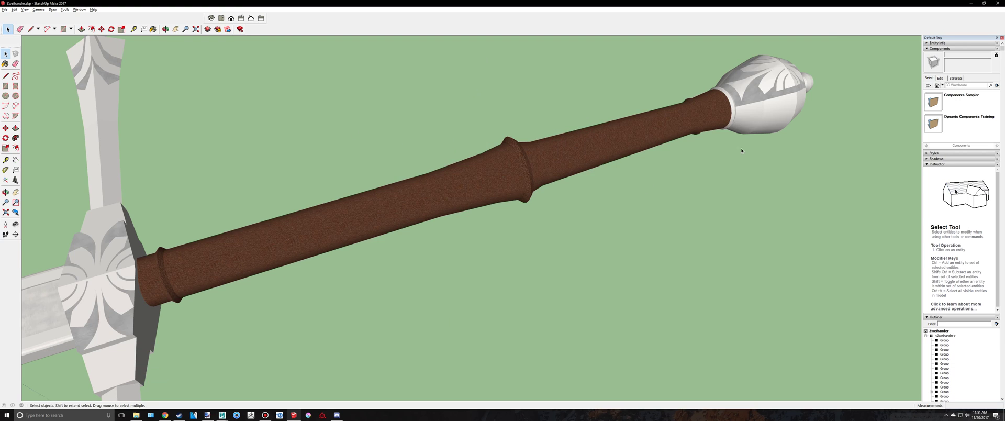
pyautogui.moveTo(723, 123)
pyautogui.mouseDown(button='middle')
pyautogui.moveTo(491, 110)
pyautogui.moveTo(568, 167)
pyautogui.mouseUp(button='middle')
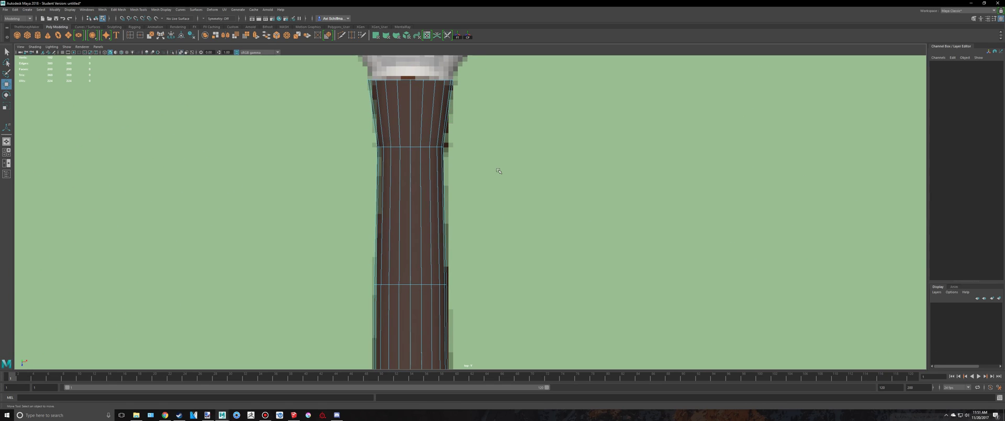
pyautogui.press('space')
pyautogui.press('space')
pyautogui.keyDown('alt'); pyautogui.moveTo(670, 182); pyautogui.dragTo(670, 226); pyautogui.keyUp('alt')
pyautogui.keyDown('alt'); pyautogui.moveTo(616, 296); pyautogui.dragTo(615, 191, button='middle'); pyautogui.keyUp('alt')
pyautogui.keyDown('alt'); pyautogui.moveTo(616, 209); pyautogui.dragTo(548, 252, button='right'); pyautogui.keyUp('alt')
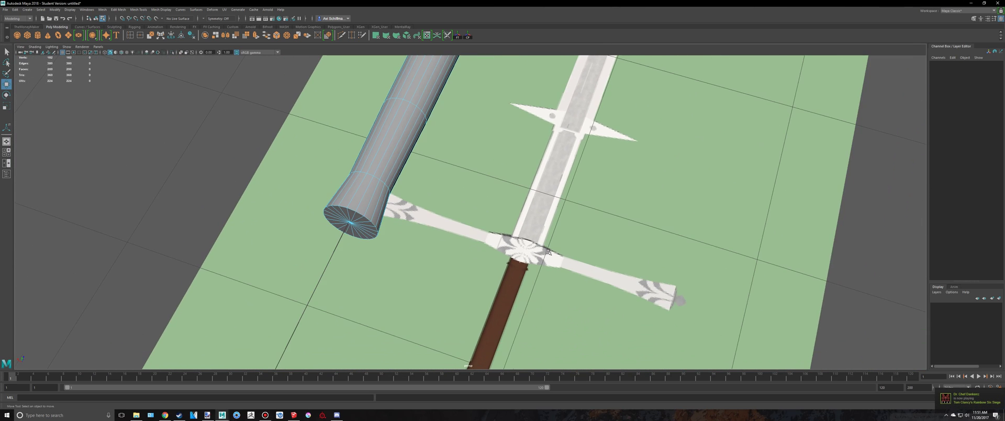
pyautogui.keyDown('alt'); pyautogui.moveTo(531, 238); pyautogui.dragTo(527, 152, button='middle'); pyautogui.keyUp('alt')
pyautogui.keyDown('alt'); pyautogui.moveTo(452, 321); pyautogui.dragTo(464, 255, button='middle'); pyautogui.keyUp('alt')
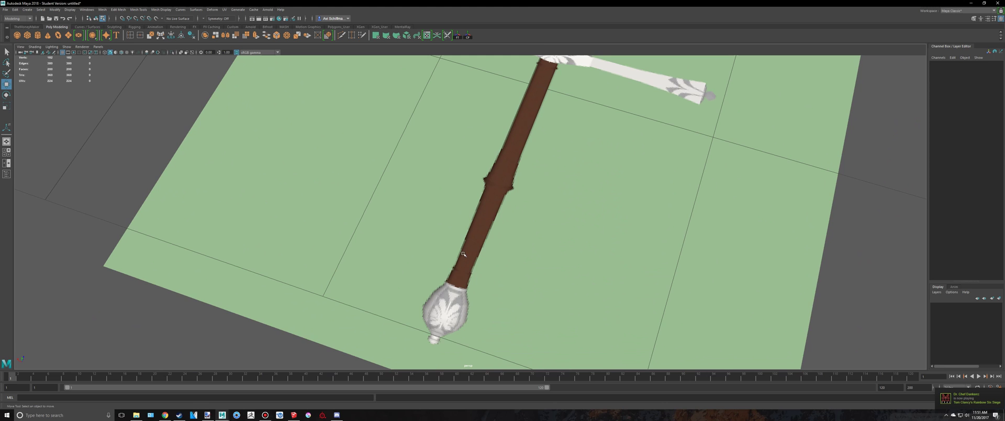
pyautogui.press('space')
pyautogui.press('space')
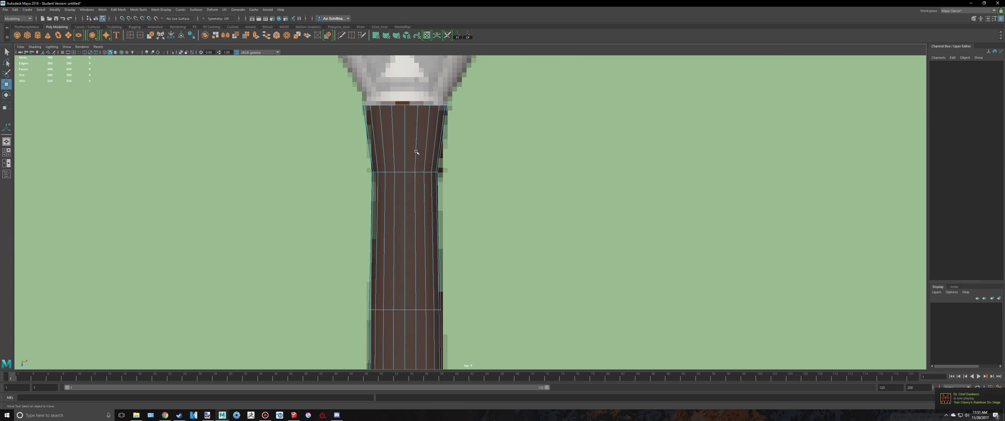
# Insert one edge loop on each side of the existing loop at the small ring near the pommel with the Multi-Cut tool
pyautogui.moveTo(415, 151); pyautogui.dragTo(445, 141, button='right')
pyautogui.click(463, 149)
pyautogui.scroll(5, 459, 159)
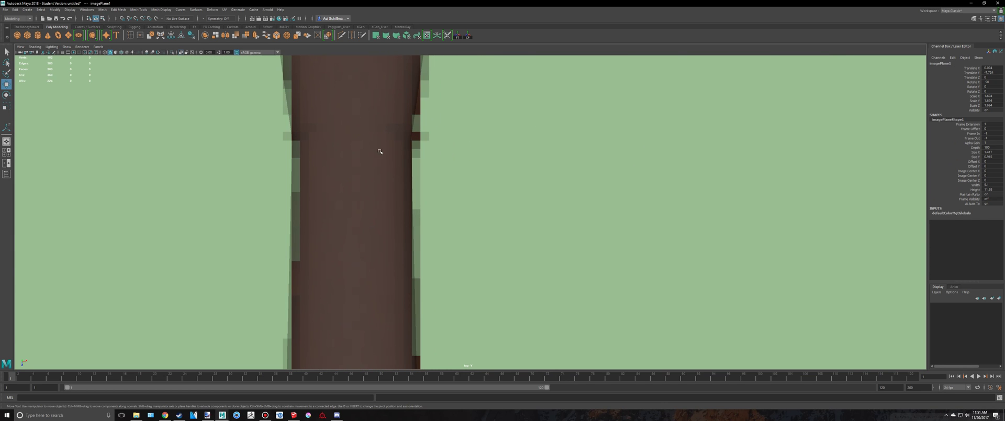
pyautogui.keyDown('alt'); pyautogui.moveTo(342, 134); pyautogui.dragTo(426, 187, button='middle'); pyautogui.keyUp('alt')
pyautogui.scroll(2, 409, 179)
pyautogui.click(408, 179)
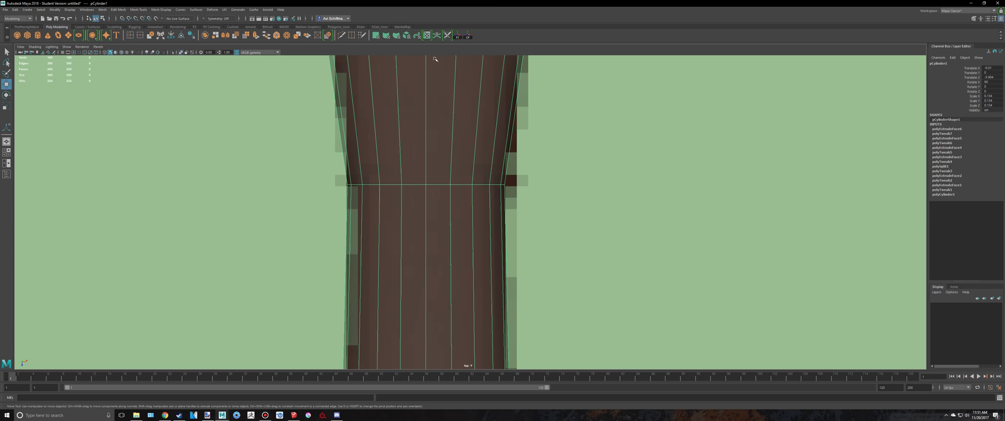
pyautogui.click(342, 35)
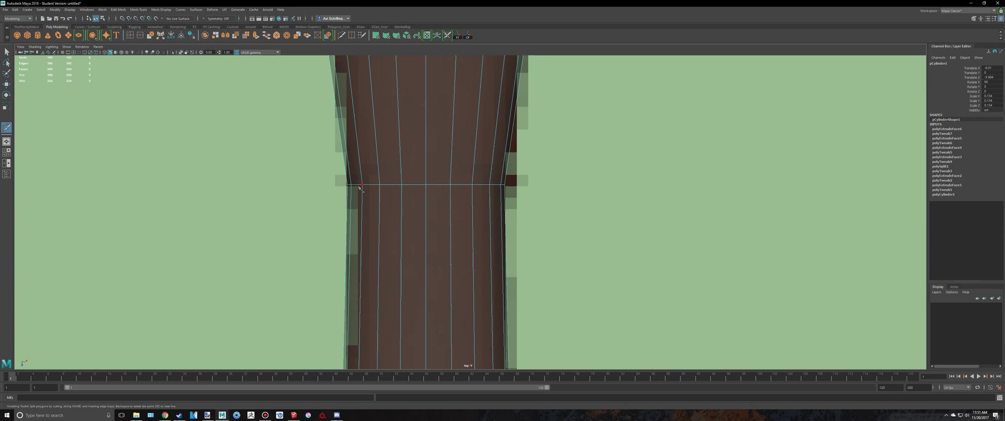
pyautogui.hotkey('alt', 'Tab')
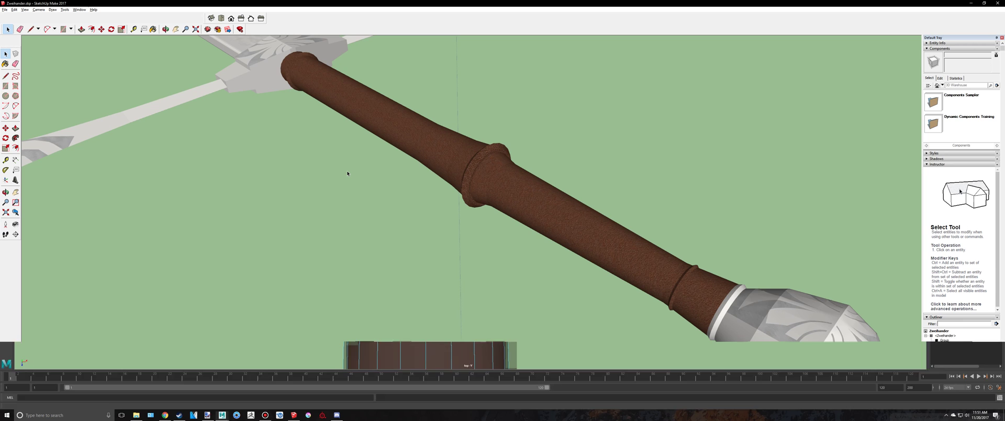
pyautogui.hotkey('alt', 'Tab')
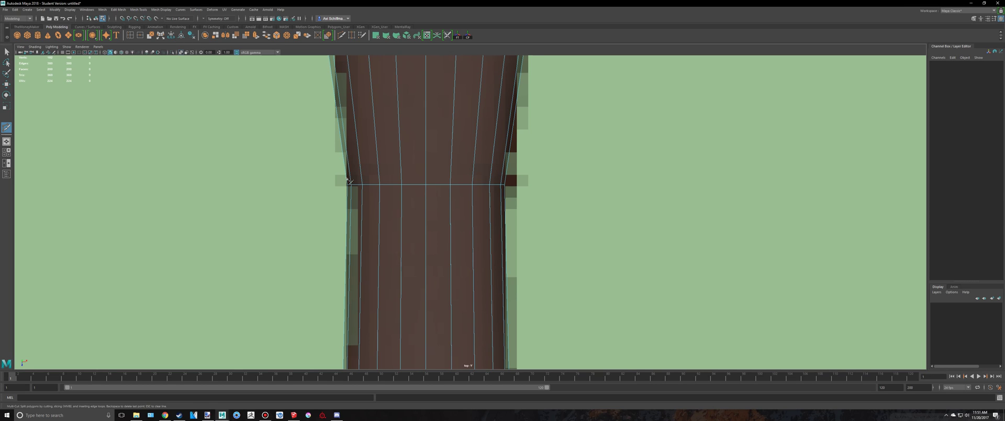
pyautogui.keyDown('ctrl'); pyautogui.click(346, 176); pyautogui.keyUp('ctrl')
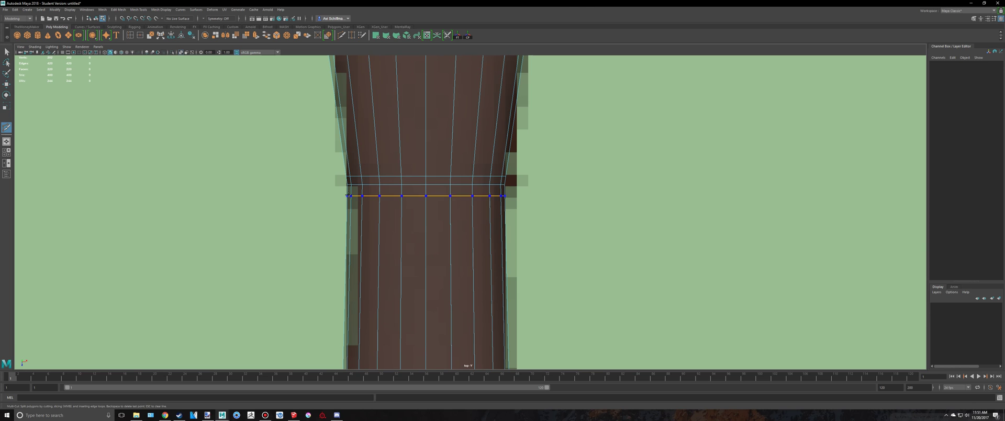
pyautogui.keyDown('ctrl'); pyautogui.click(349, 194); pyautogui.keyUp('ctrl')
# Select the vertices of the middle loop near the pommel and scale them outward into a thin raised ring, finishing in object mode
pyautogui.press('q')
pyautogui.moveTo(421, 190); pyautogui.dragTo(390, 189, button='right')
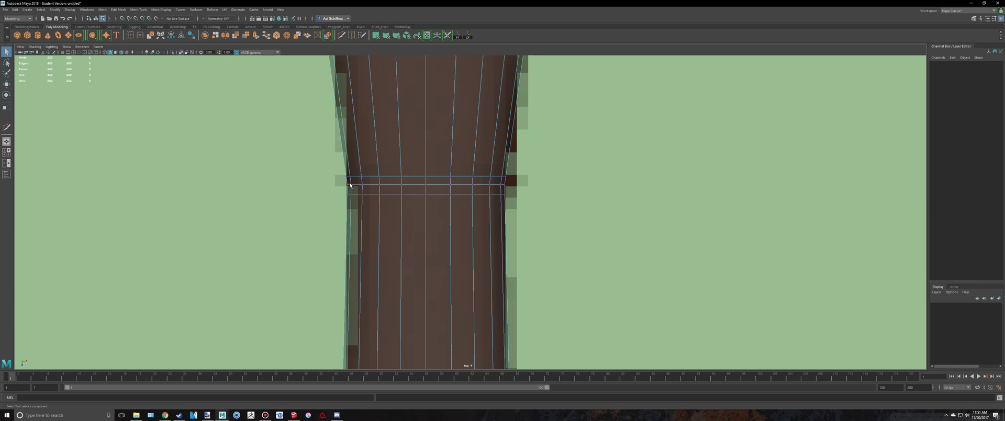
pyautogui.moveTo(520, 192); pyautogui.dragTo(520, 193)
pyautogui.press('space')
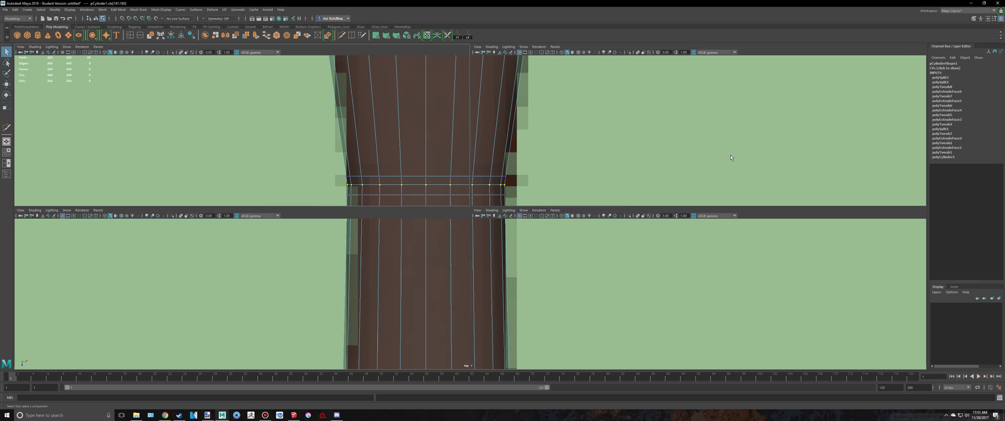
pyautogui.press('space')
pyautogui.press('f')
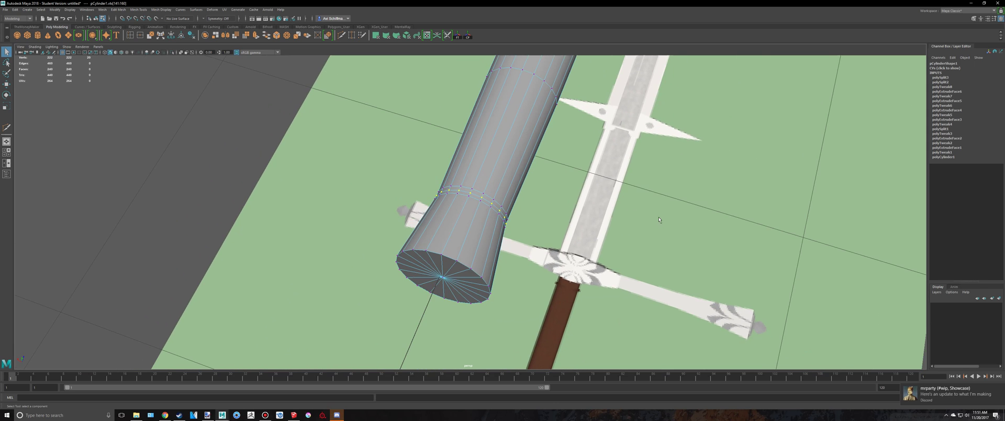
pyautogui.click(925, 408)
pyautogui.click(337, 415)
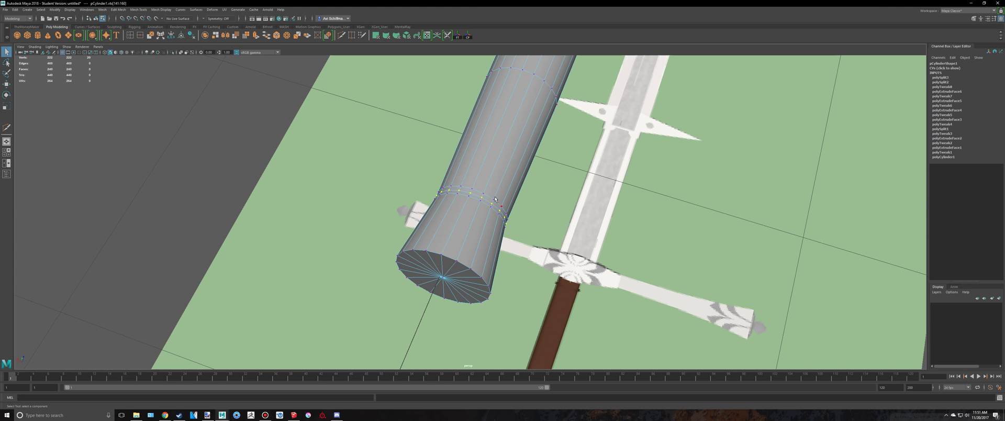
pyautogui.press('r')
pyautogui.scroll(2, 498, 206)
pyautogui.moveTo(470, 212)
pyautogui.mouseDown()
pyautogui.moveTo(440, 182)
pyautogui.moveTo(446, 176)
pyautogui.moveTo(473, 213)
pyautogui.mouseUp()
pyautogui.moveTo(536, 195); pyautogui.dragTo(564, 187, button='right')
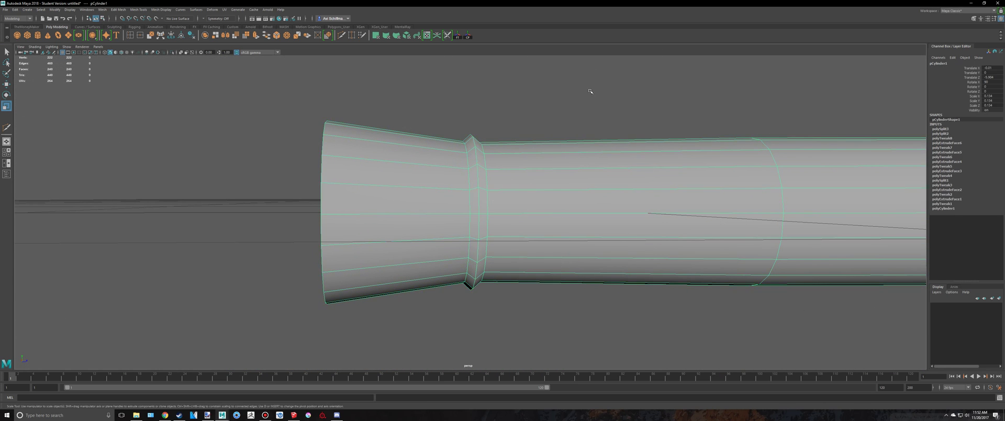
pyautogui.click(591, 92)
pyautogui.scroll(-4, 719, 203)
pyautogui.scroll(-5, 719, 203)
pyautogui.keyDown('alt'); pyautogui.moveTo(711, 204); pyautogui.dragTo(676, 333); pyautogui.keyUp('alt')
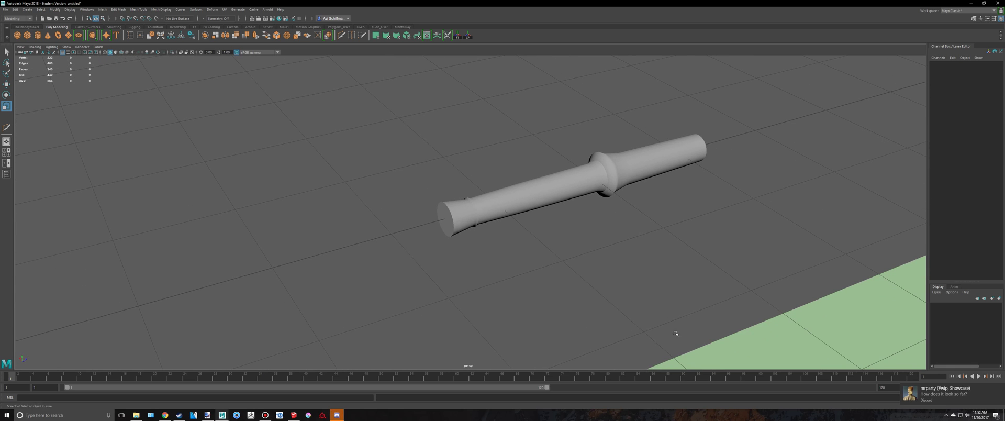
# Quit Discord running in the background
pyautogui.click(946, 414)
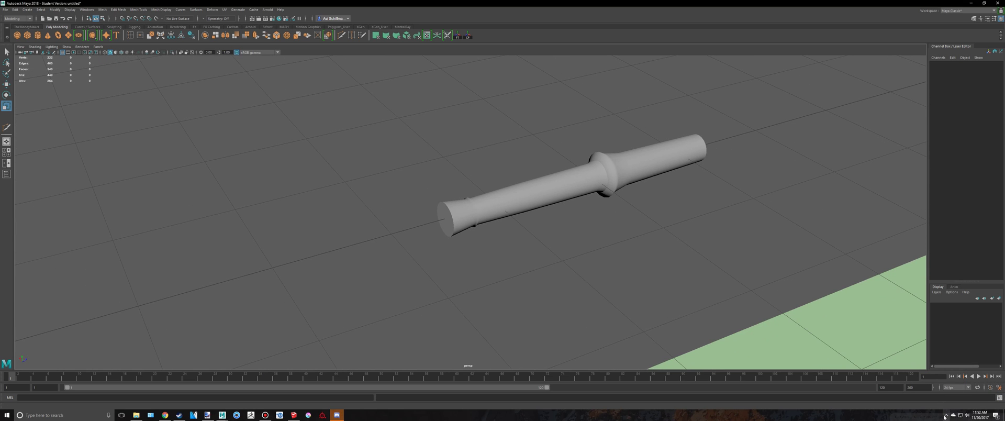
pyautogui.rightClick(951, 383)
pyautogui.click(956, 402)
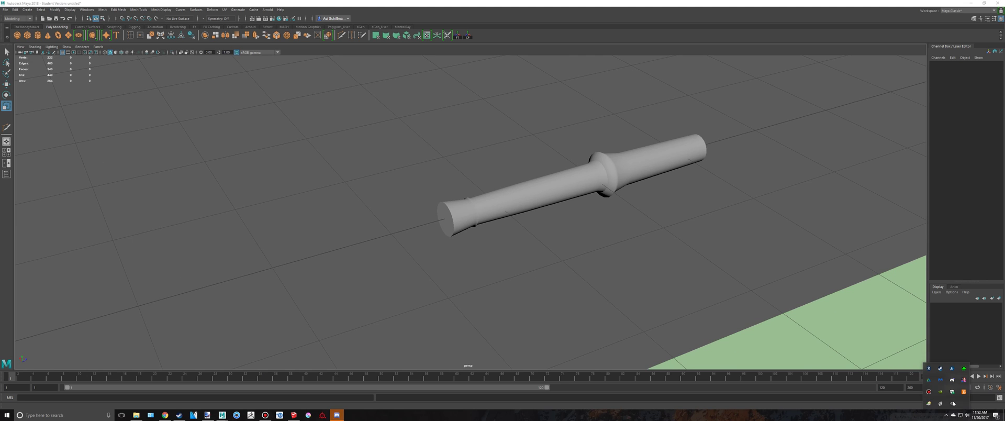
pyautogui.keyDown('alt'); pyautogui.moveTo(686, 224); pyautogui.dragTo(698, 261, button='middle'); pyautogui.keyUp('alt')
pyautogui.keyDown('alt'); pyautogui.moveTo(698, 260); pyautogui.dragTo(720, 274, button='right'); pyautogui.keyUp('alt')
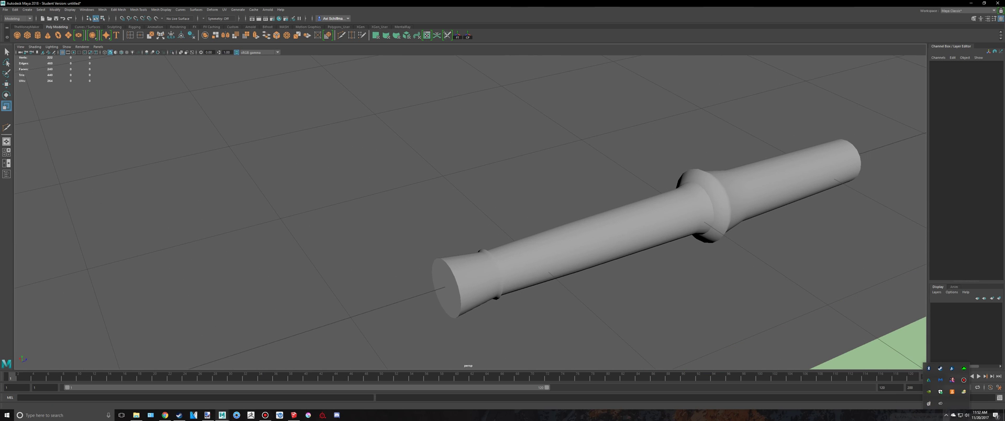
pyautogui.click(948, 417)
# Select the vertex loop on the pommel side of the grip's middle ring and move it slightly toward the pommel
pyautogui.keyDown('alt'); pyautogui.moveTo(753, 274); pyautogui.dragTo(723, 248); pyautogui.keyUp('alt')
pyautogui.keyDown('alt'); pyautogui.moveTo(714, 238); pyautogui.dragTo(560, 168, button='middle'); pyautogui.keyUp('alt')
pyautogui.click(560, 168)
pyautogui.keyDown('alt'); pyautogui.moveTo(560, 169); pyautogui.dragTo(621, 174, button='right'); pyautogui.keyUp('alt')
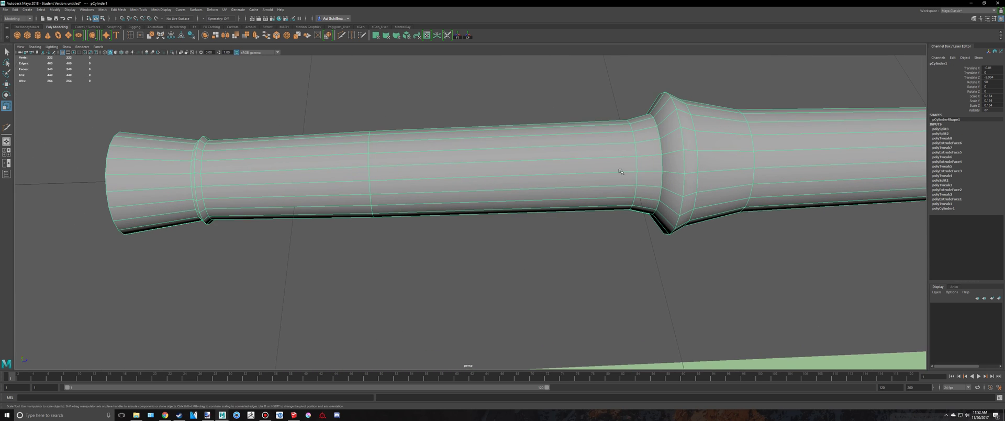
pyautogui.keyDown('alt'); pyautogui.moveTo(619, 175); pyautogui.dragTo(671, 175); pyautogui.keyUp('alt')
pyautogui.moveTo(660, 164); pyautogui.dragTo(643, 149, button='right')
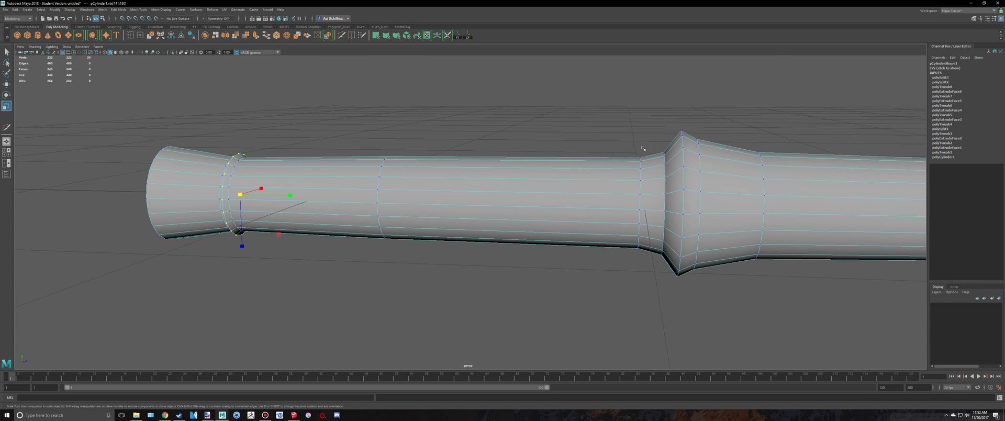
pyautogui.moveTo(671, 280); pyautogui.dragTo(671, 280)
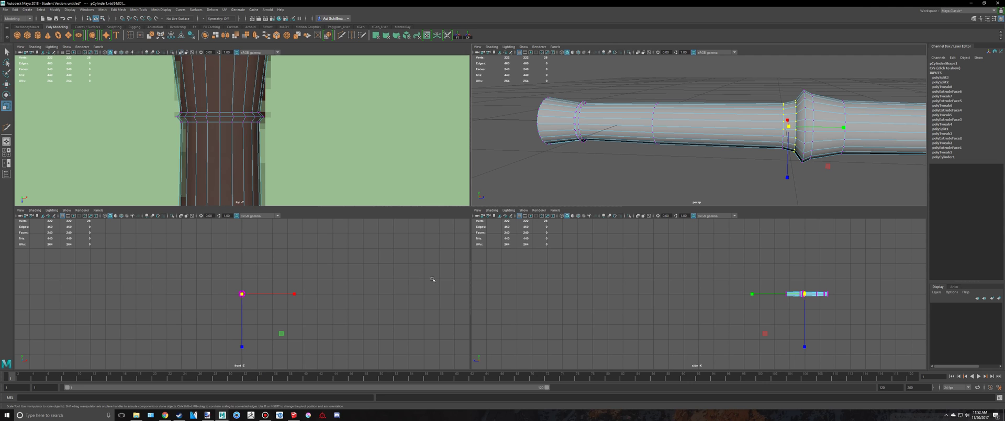
pyautogui.press('f')
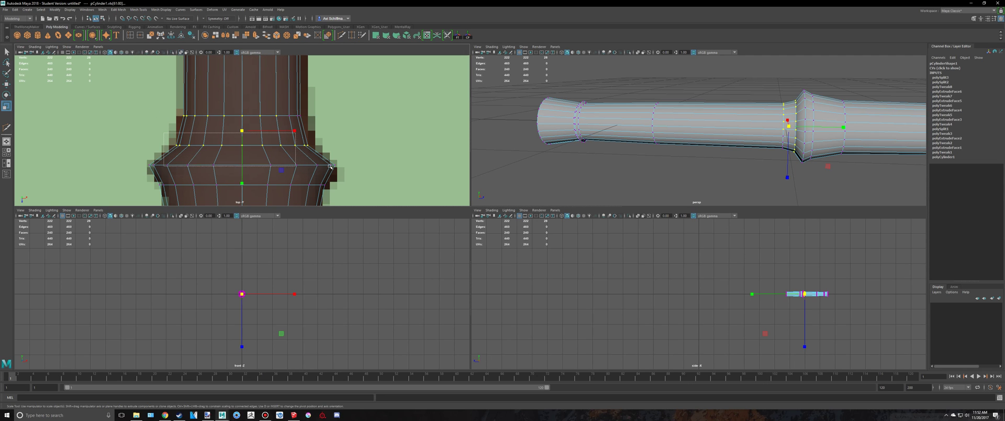
pyautogui.moveTo(360, 156); pyautogui.dragTo(361, 155)
pyautogui.press('w')
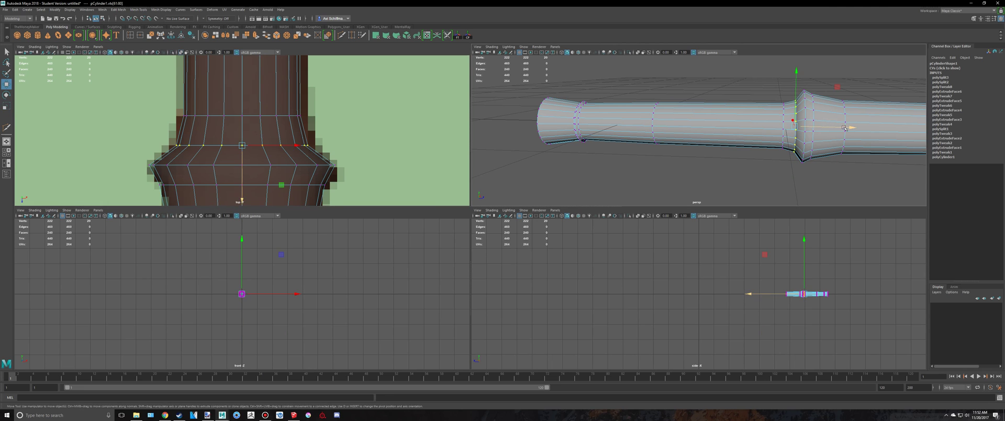
pyautogui.moveTo(844, 127); pyautogui.dragTo(839, 129)
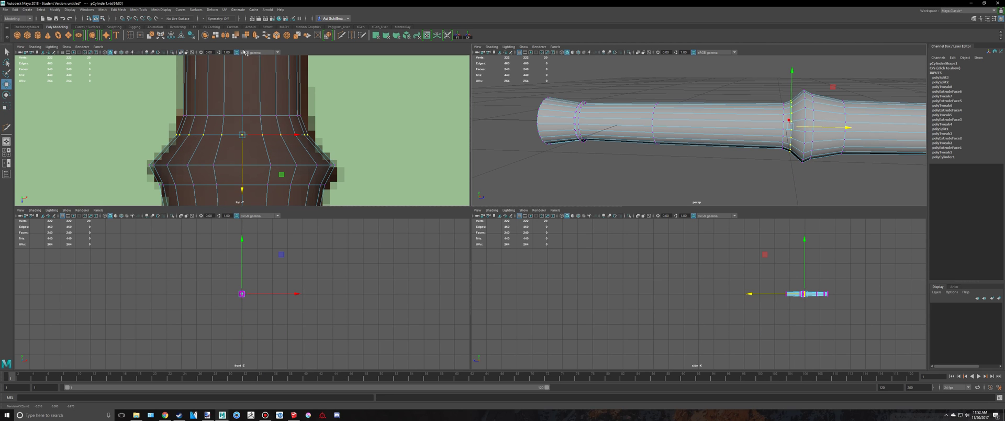
# Move the next vertex loop above the middle ring slightly toward the pommel and scale it to fit the reference
pyautogui.moveTo(174, 110); pyautogui.dragTo(314, 129)
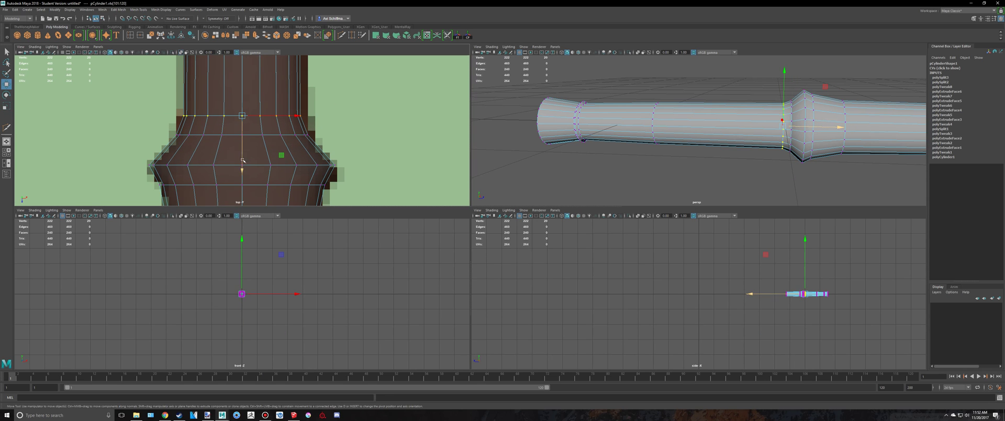
pyautogui.moveTo(242, 160); pyautogui.dragTo(243, 154)
pyautogui.keyDown('alt'); pyautogui.moveTo(242, 154); pyautogui.dragTo(245, 176, button='middle'); pyautogui.keyUp('alt')
pyautogui.press('r')
pyautogui.moveTo(245, 135); pyautogui.dragTo(243, 136)
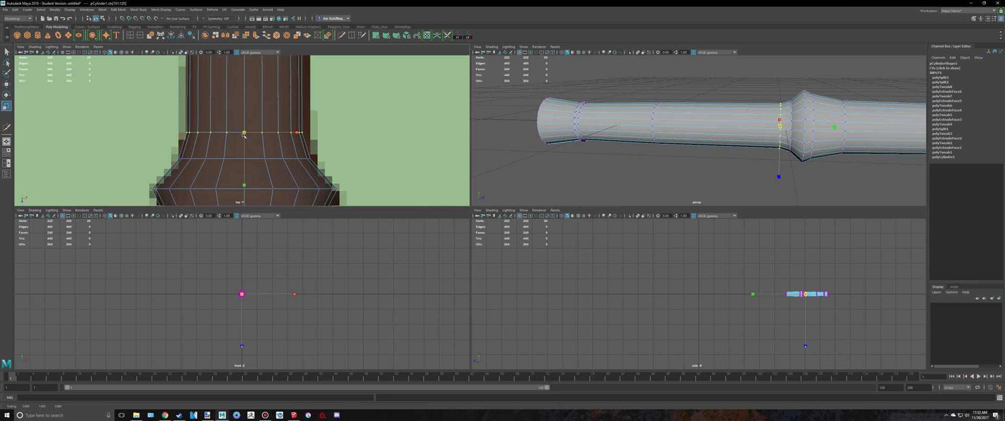
# Select the vertices at the grip's open lower end and extend them down to the small ring just above the crossguard
pyautogui.scroll(-8, 359, 122)
pyautogui.press('space')
pyautogui.scroll(6, 517, 236)
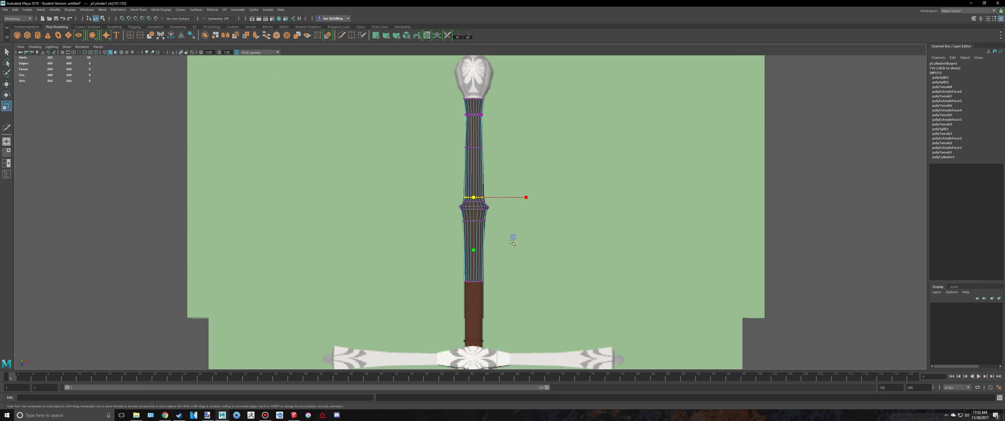
pyautogui.moveTo(363, 125); pyautogui.dragTo(362, 124)
pyautogui.scroll(2, 441, 191)
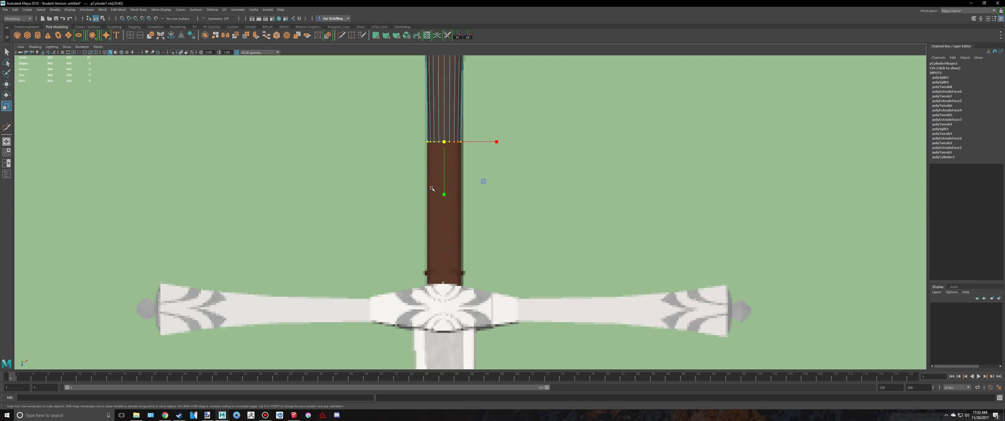
pyautogui.press('w')
pyautogui.moveTo(445, 194); pyautogui.dragTo(448, 217)
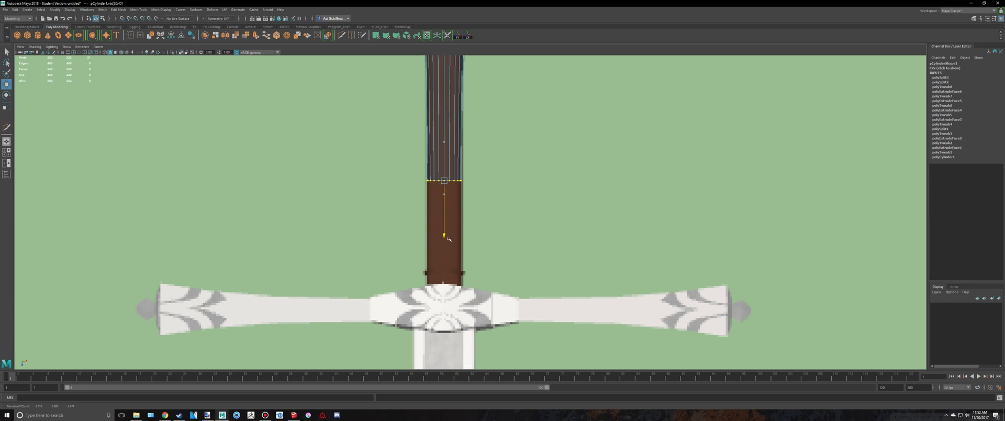
pyautogui.moveTo(450, 275); pyautogui.dragTo(452, 302)
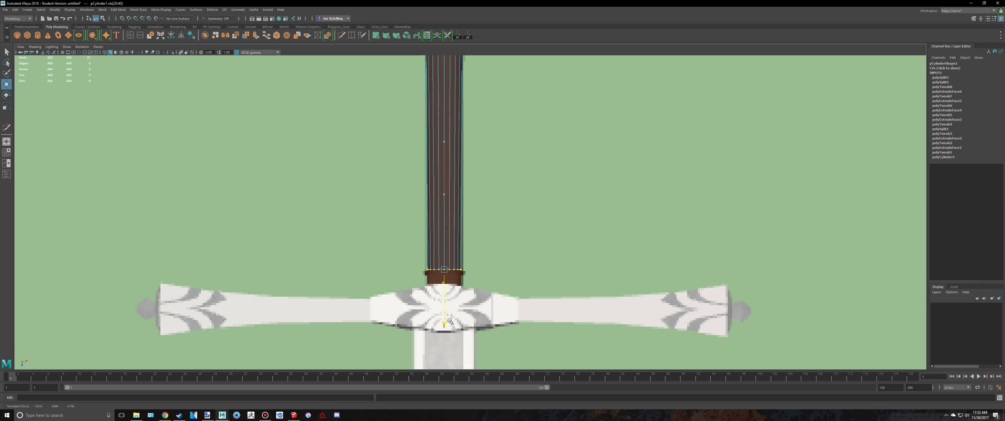
# Check the guard-end ring in SketchUp, and in Maya extrude only the grip's end cap faces across the height of that ring
pyautogui.scroll(5, 450, 321)
pyautogui.hotkey('alt', 'Tab')
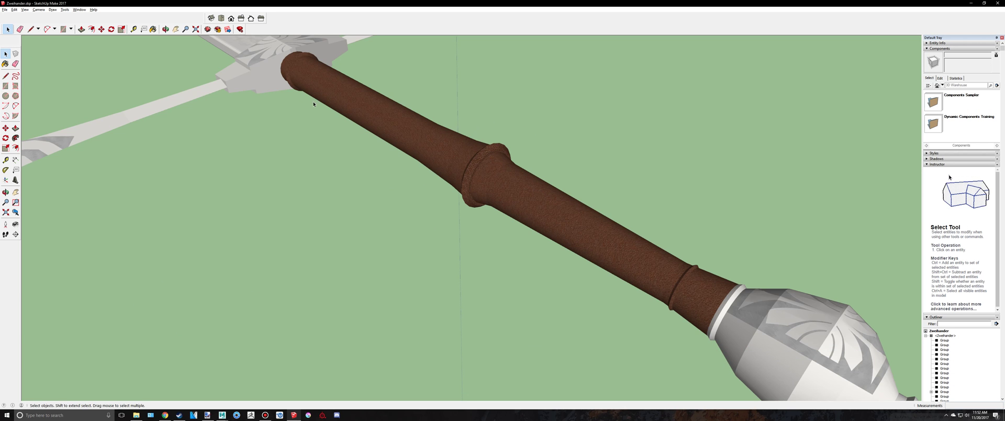
pyautogui.moveTo(437, 229)
pyautogui.mouseDown(button='middle')
pyautogui.moveTo(534, 208)
pyautogui.moveTo(432, 232)
pyautogui.mouseUp(button='middle')
pyautogui.hotkey('alt', 'Tab')
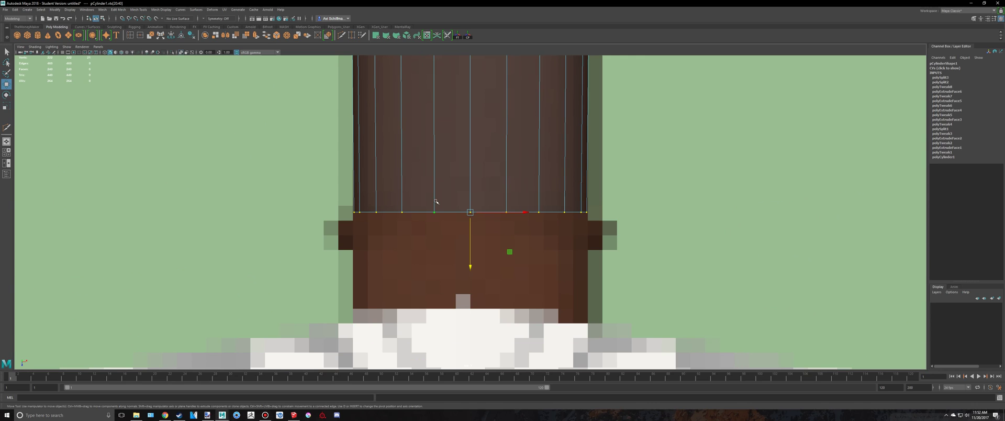
pyautogui.moveTo(435, 203); pyautogui.dragTo(435, 218, button='right')
pyautogui.moveTo(676, 316); pyautogui.dragTo(678, 319)
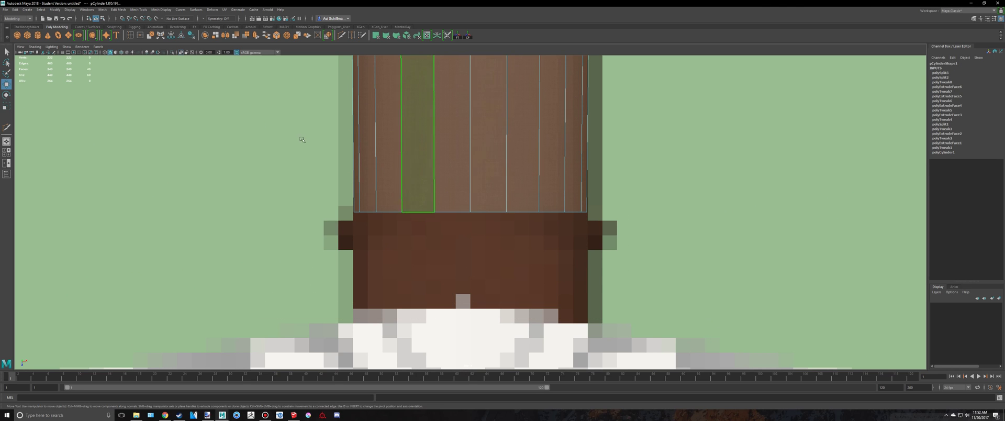
pyautogui.keyDown('ctrl'); pyautogui.moveTo(287, 138); pyautogui.dragTo(718, 182); pyautogui.keyUp('ctrl')
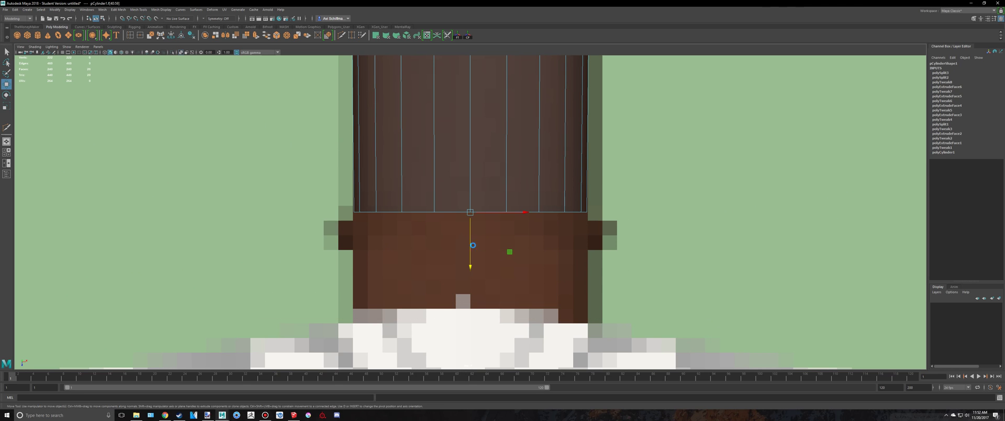
pyautogui.hotkey('ctrl', 'e')
pyautogui.moveTo(528, 244); pyautogui.dragTo(532, 279)
pyautogui.keyDown('alt'); pyautogui.moveTo(478, 207); pyautogui.dragTo(478, 105, button='middle'); pyautogui.keyUp('alt')
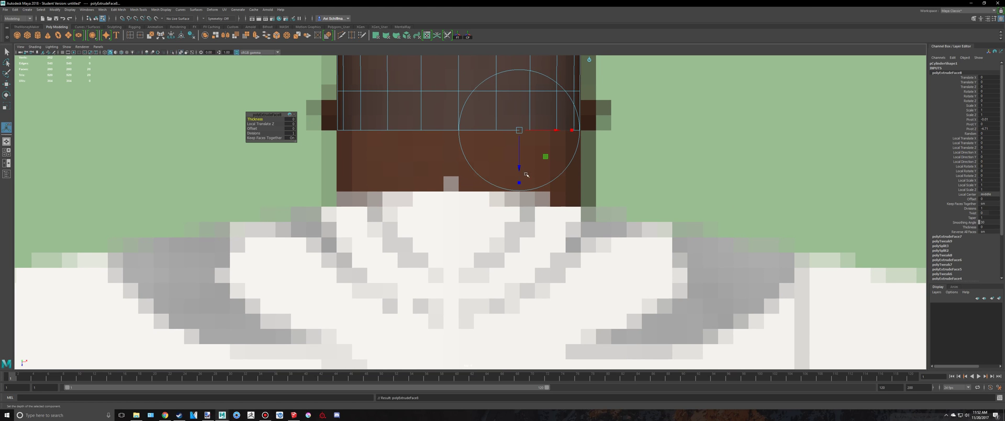
# Extrude the end cap faces a second time until the grip reaches into the crossguard
pyautogui.hotkey('ctrl', 'e')
pyautogui.moveTo(537, 263); pyautogui.dragTo(535, 282)
pyautogui.keyDown('alt'); pyautogui.moveTo(526, 189); pyautogui.dragTo(522, 276, button='middle'); pyautogui.keyUp('alt')
# Move the upper vertex loop of the guard-end section down to the upper edge of the ring in the reference
pyautogui.moveTo(381, 191); pyautogui.dragTo(352, 189, button='right')
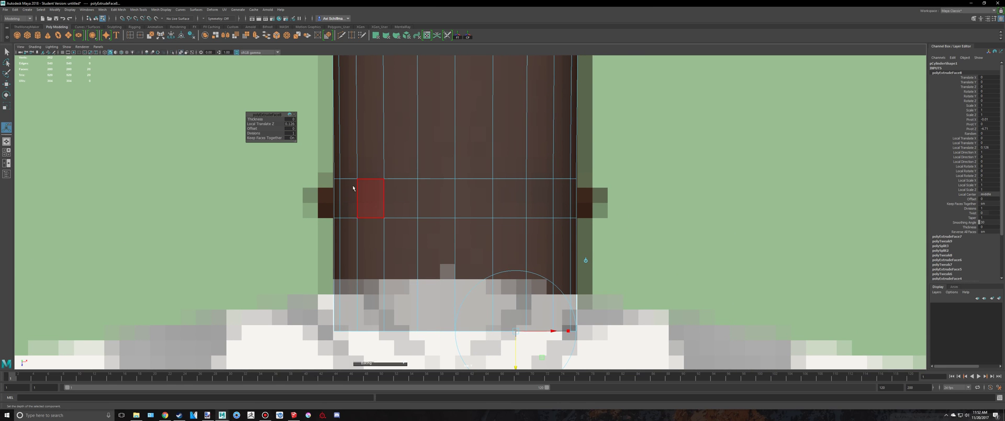
pyautogui.moveTo(296, 160); pyautogui.dragTo(630, 199)
pyautogui.press('w')
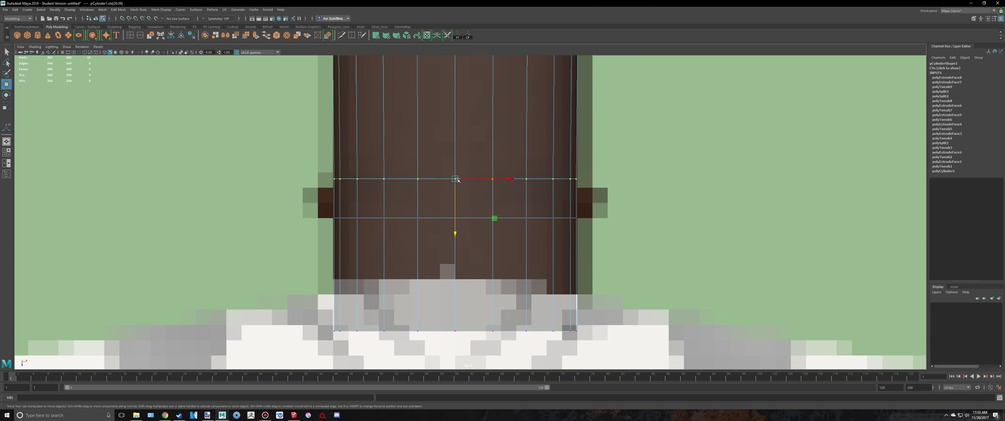
pyautogui.moveTo(454, 233); pyautogui.dragTo(456, 242)
# Insert an edge loop midway through the guard-end ring section with the Multi-Cut tool
pyautogui.moveTo(418, 200); pyautogui.dragTo(393, 202, button='right')
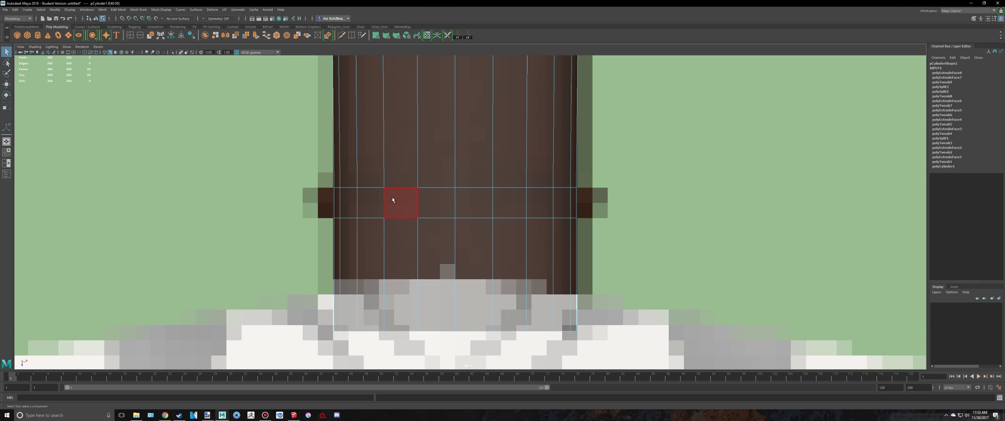
pyautogui.click(342, 36)
pyautogui.scroll(5, 440, 188)
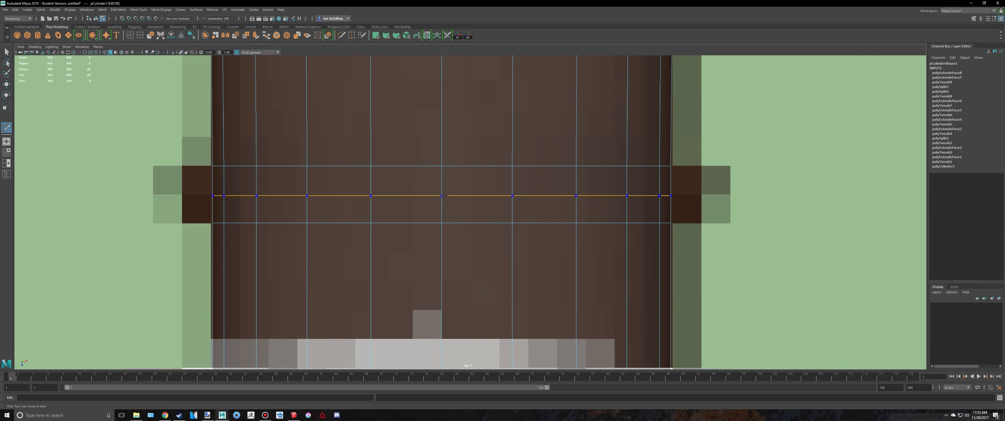
pyautogui.press('capslock')
pyautogui.keyDown('ctrl'); pyautogui.click(444, 194); pyautogui.keyUp('ctrl')
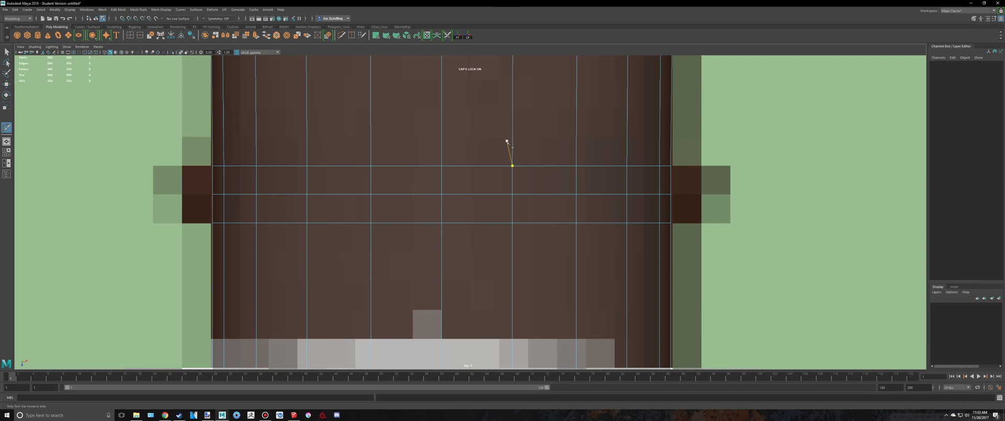
# Scale the middle vertex loop at the guard end outward into a raised ring, and return to object mode in the perspective view
pyautogui.press('q')
pyautogui.moveTo(255, 185); pyautogui.dragTo(225, 183, button='right')
pyautogui.moveTo(177, 189); pyautogui.dragTo(711, 213)
pyautogui.press('r')
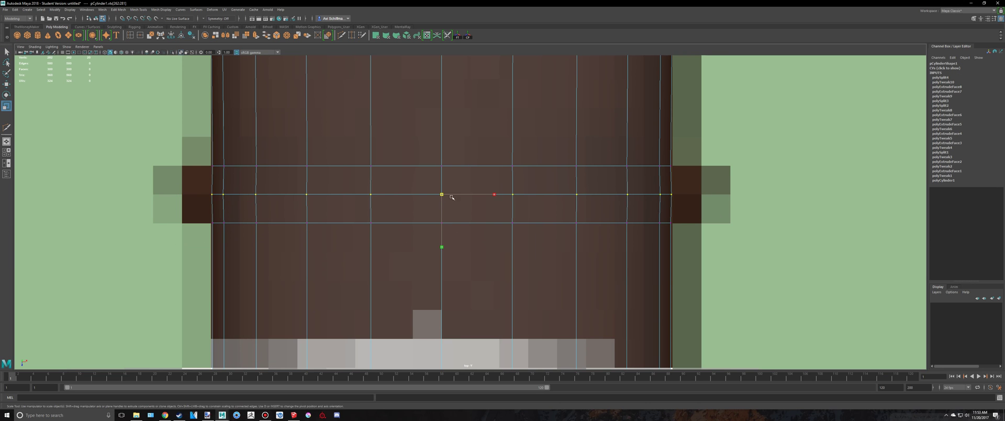
pyautogui.moveTo(451, 197); pyautogui.dragTo(466, 197)
pyautogui.press('space')
pyautogui.press('space')
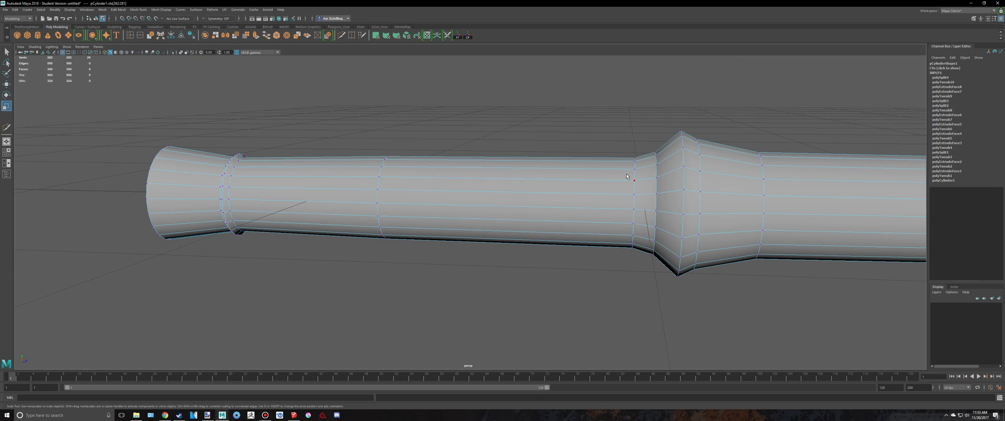
pyautogui.press('q')
pyautogui.moveTo(617, 169); pyautogui.dragTo(628, 157, button='right')
# Preview the whole grip with smoothing, and inspect it again in unsmoothed display
pyautogui.press('3')
pyautogui.click(541, 119)
pyautogui.scroll(-5, 538, 117)
pyautogui.keyDown('alt'); pyautogui.moveTo(540, 118); pyautogui.dragTo(610, 142); pyautogui.keyUp('alt')
pyautogui.click(573, 160)
pyautogui.press('1')
pyautogui.click(658, 203)
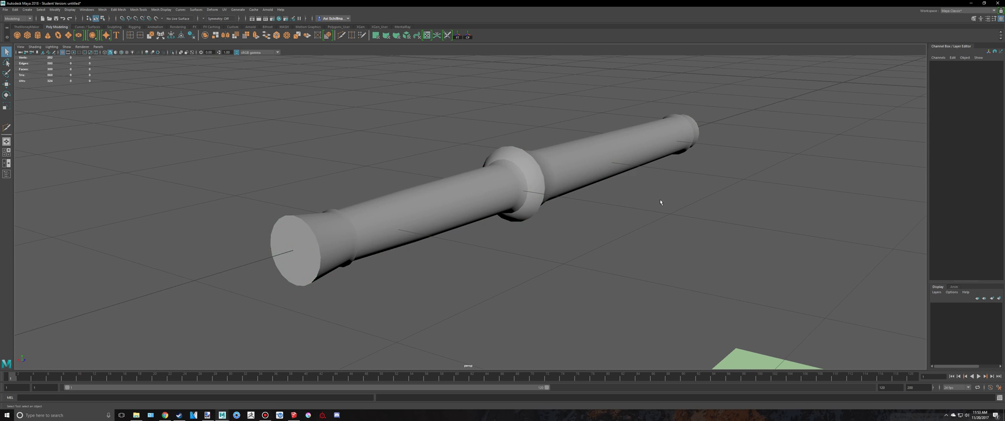
pyautogui.keyDown('alt'); pyautogui.moveTo(662, 204); pyautogui.dragTo(618, 197); pyautogui.keyUp('alt')
# Compare the grip in smoothed and unsmoothed display with the grip of the SketchUp model
pyautogui.hotkey('alt', 'Tab')
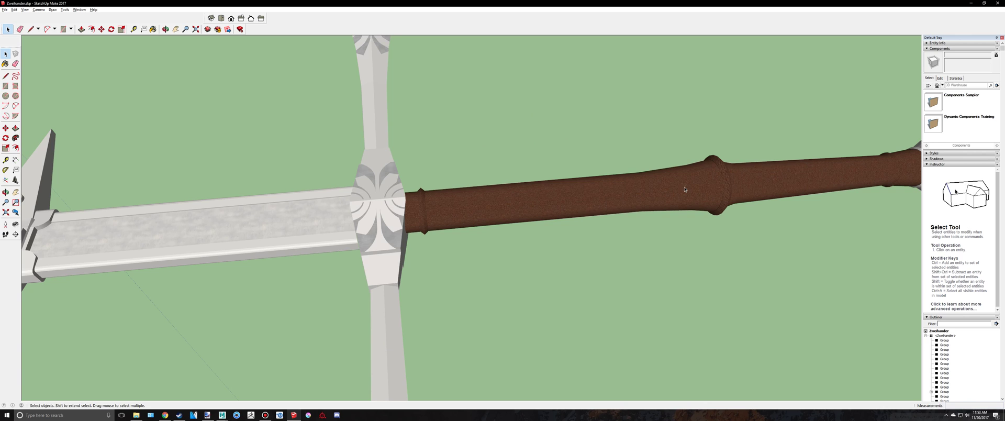
pyautogui.hotkey('alt', 'Tab')
pyautogui.hotkey('alt', 'Tab')
pyautogui.hotkey('alt', 'Tab')
pyautogui.click(597, 220)
pyautogui.press('3')
pyautogui.click(607, 250)
pyautogui.scroll(-5, 641, 262)
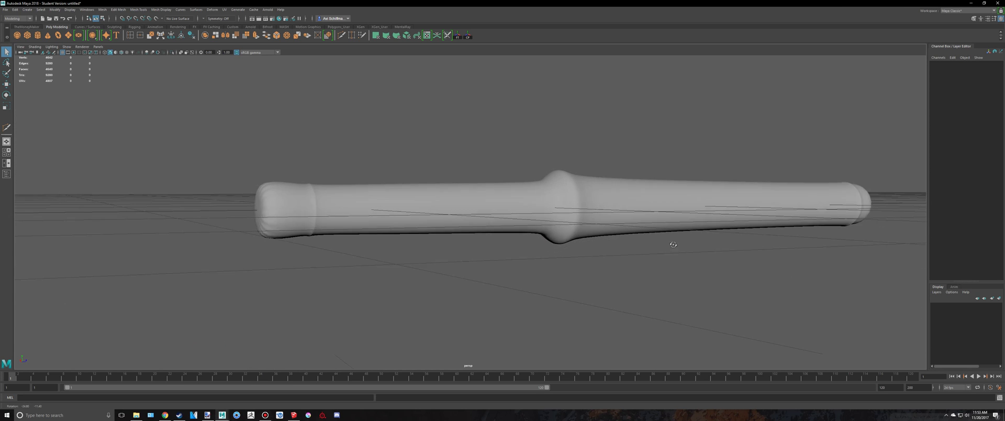
pyautogui.keyDown('alt'); pyautogui.moveTo(642, 261); pyautogui.dragTo(579, 199); pyautogui.keyUp('alt')
pyautogui.hotkey('alt', 'Tab')
pyautogui.hotkey('alt', 'Tab')
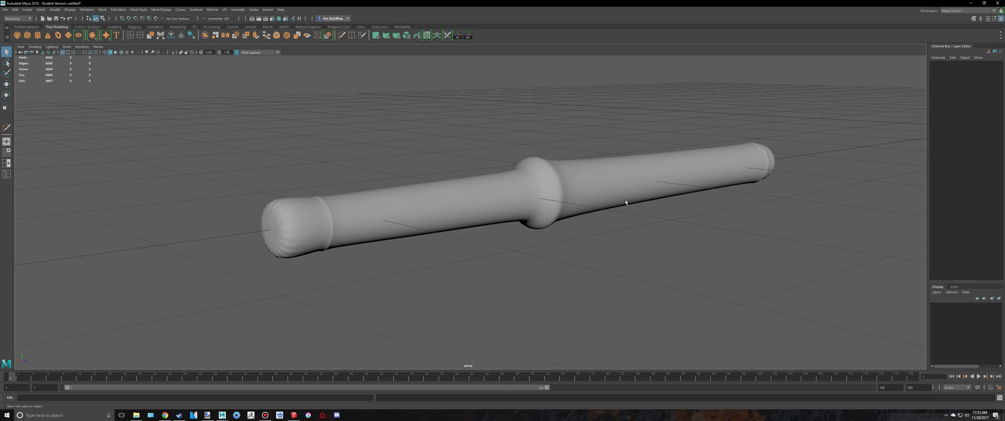
pyautogui.click(565, 186)
pyautogui.hotkey('alt', 'Tab')
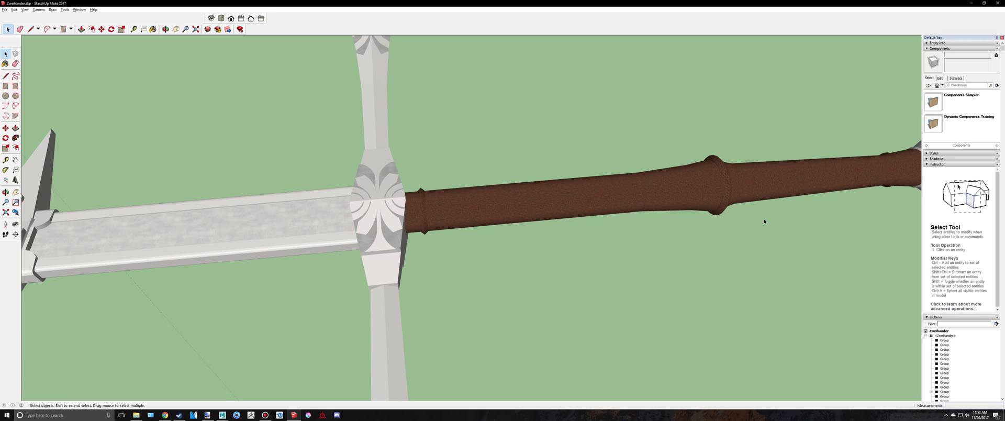
pyautogui.hotkey('alt', 'Tab')
pyautogui.scroll(5, 568, 180)
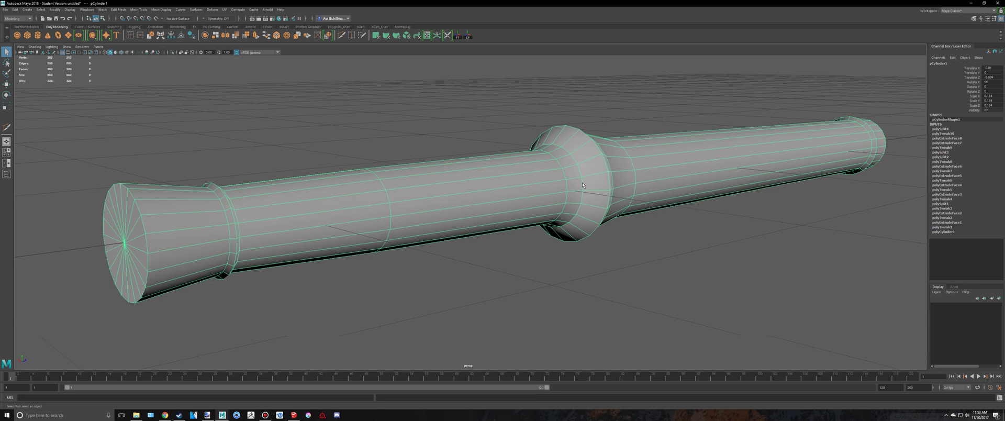
# Move the widest vertex loop of the middle ring slightly toward the pommel in the top view and scale it inward
pyautogui.moveTo(625, 178)
pyautogui.keyDown('alt'); pyautogui.mouseDown()
pyautogui.moveTo(612, 177)
pyautogui.moveTo(623, 175)
pyautogui.mouseUp(); pyautogui.keyUp('alt')
pyautogui.moveTo(655, 171); pyautogui.dragTo(628, 168, button='right')
pyautogui.press('space')
pyautogui.press('space')
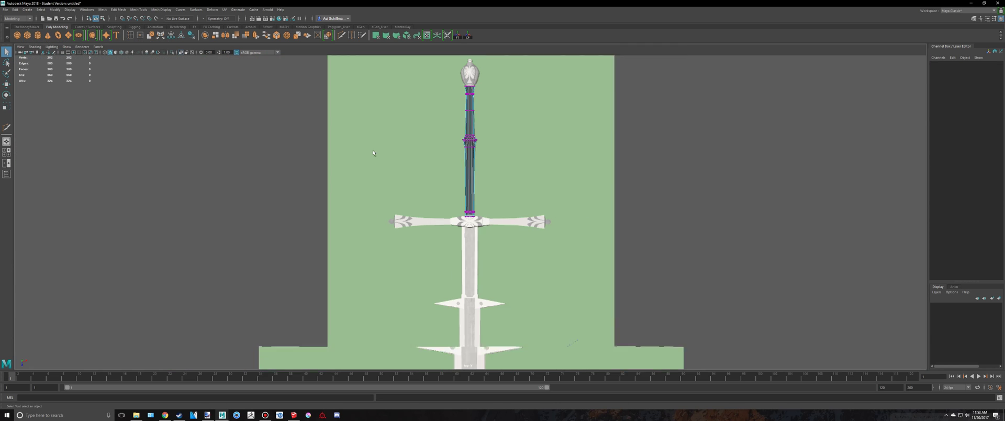
pyautogui.scroll(5, 465, 214)
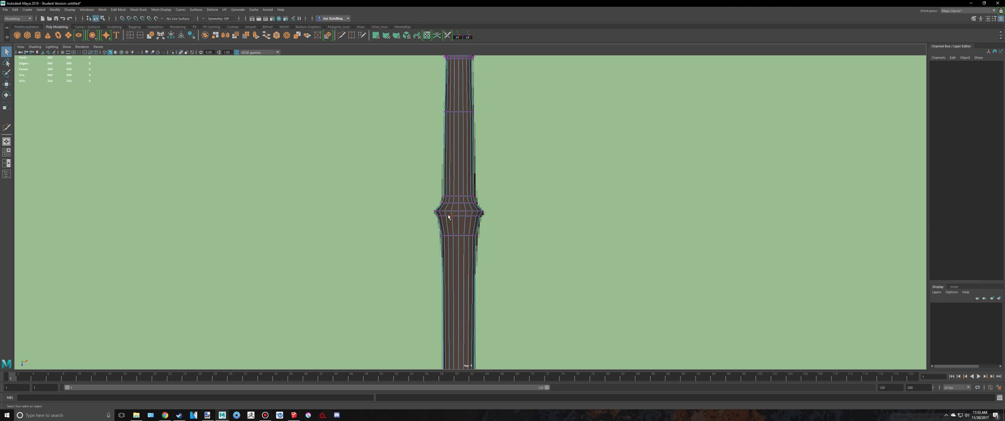
pyautogui.scroll(6, 465, 214)
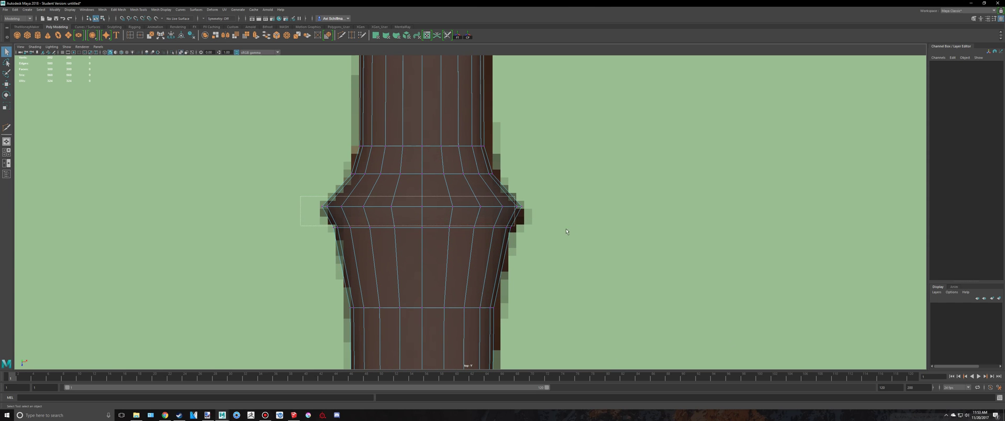
pyautogui.moveTo(566, 231); pyautogui.dragTo(566, 231)
pyautogui.press('w')
pyautogui.moveTo(425, 248); pyautogui.dragTo(424, 240)
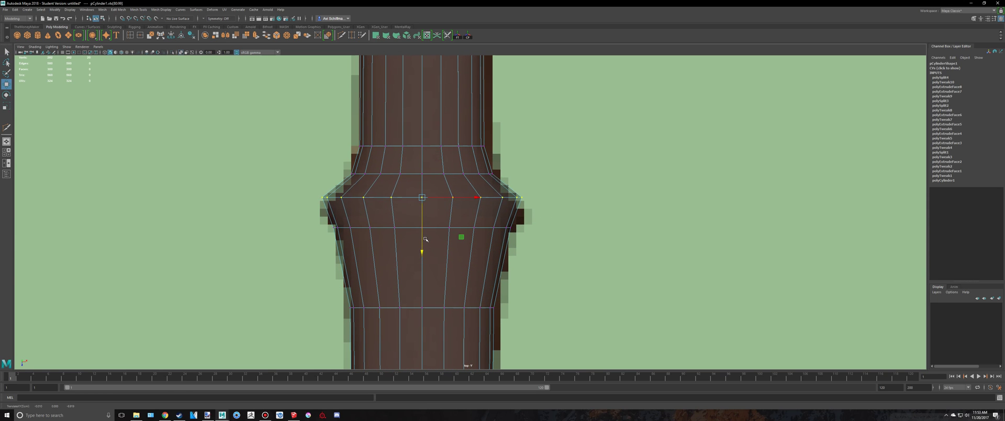
pyautogui.press('r')
pyautogui.moveTo(422, 198); pyautogui.dragTo(416, 199)
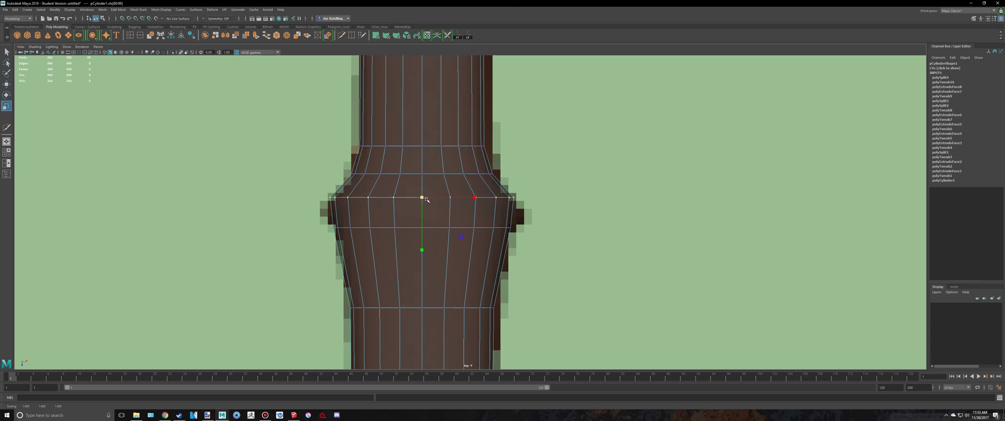
# Frame the widest vertex loop of the grip's middle ring in the perspective view and move it slightly toward the crossguard
pyautogui.press('space')
pyautogui.press('space')
pyautogui.press('f')
pyautogui.keyDown('alt'); pyautogui.moveTo(639, 183); pyautogui.dragTo(539, 177); pyautogui.keyUp('alt')
pyautogui.moveTo(472, 215); pyautogui.dragTo(526, 212)
pyautogui.press('w')
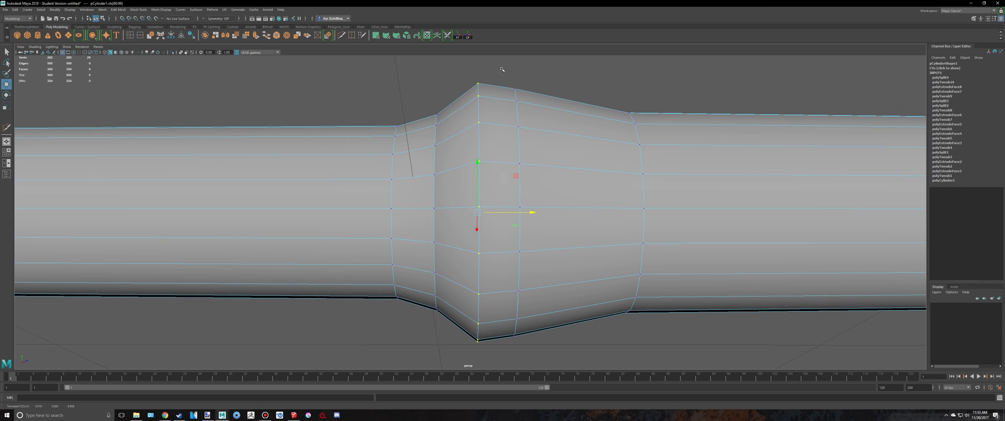
# Scale the vertex loop on the crossguard side of the middle ring's peak inward to the grip's width, and return to object mode
pyautogui.moveTo(501, 69); pyautogui.dragTo(561, 283)
pyautogui.moveTo(568, 382); pyautogui.dragTo(567, 382)
pyautogui.press('space')
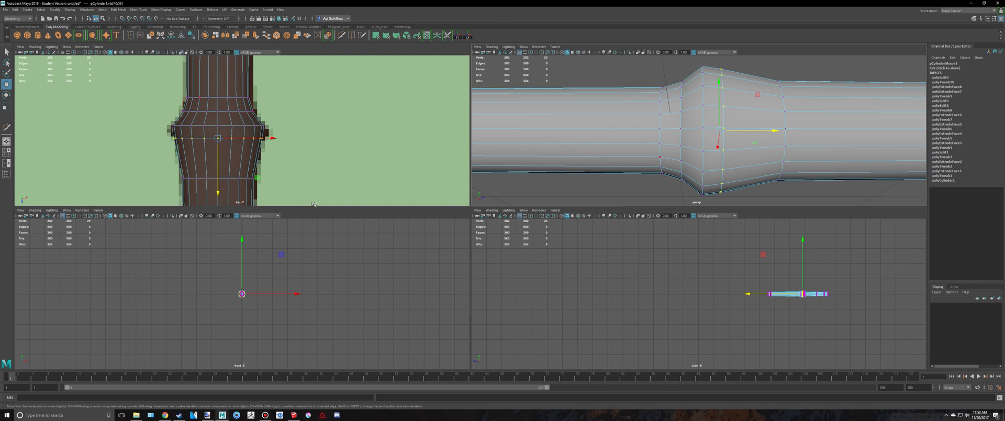
pyautogui.press('space')
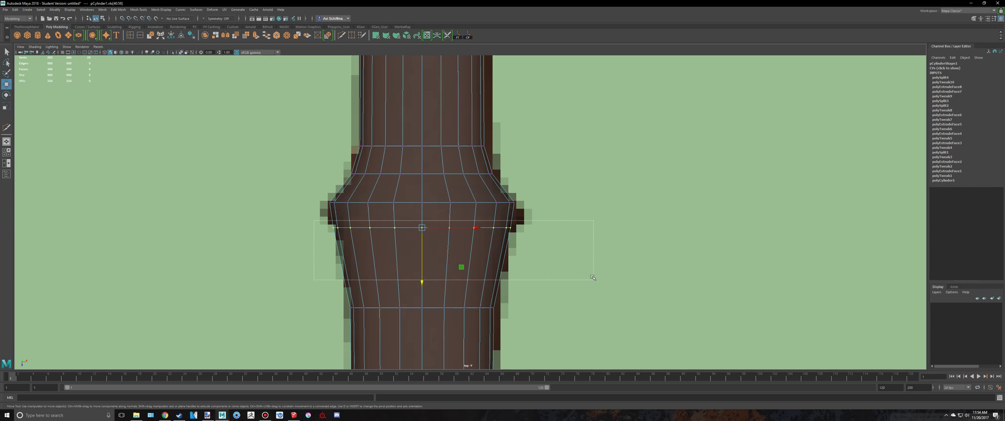
pyautogui.moveTo(593, 278); pyautogui.dragTo(591, 276)
pyautogui.moveTo(422, 229); pyautogui.dragTo(403, 234)
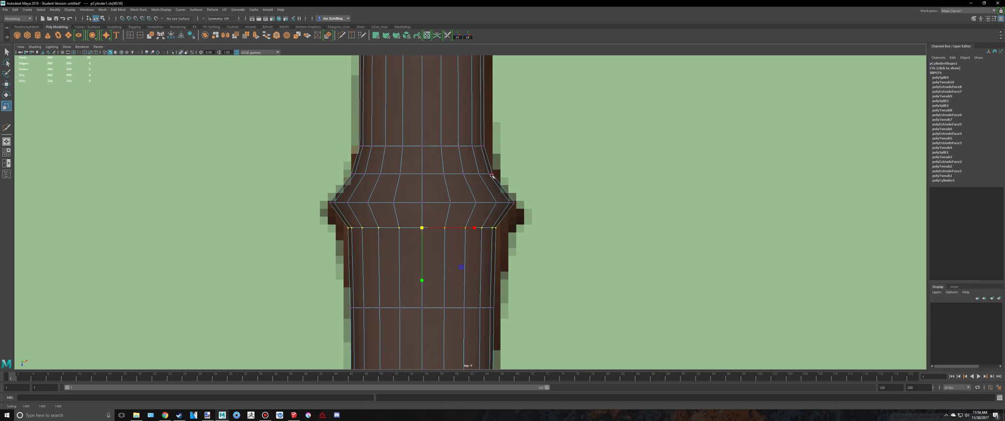
pyautogui.press('space')
pyautogui.press('space')
pyautogui.scroll(-5, 668, 164)
pyautogui.keyDown('alt'); pyautogui.moveTo(555, 166); pyautogui.dragTo(493, 182); pyautogui.keyUp('alt')
pyautogui.moveTo(493, 182); pyautogui.dragTo(518, 169, button='right')
pyautogui.press('q')
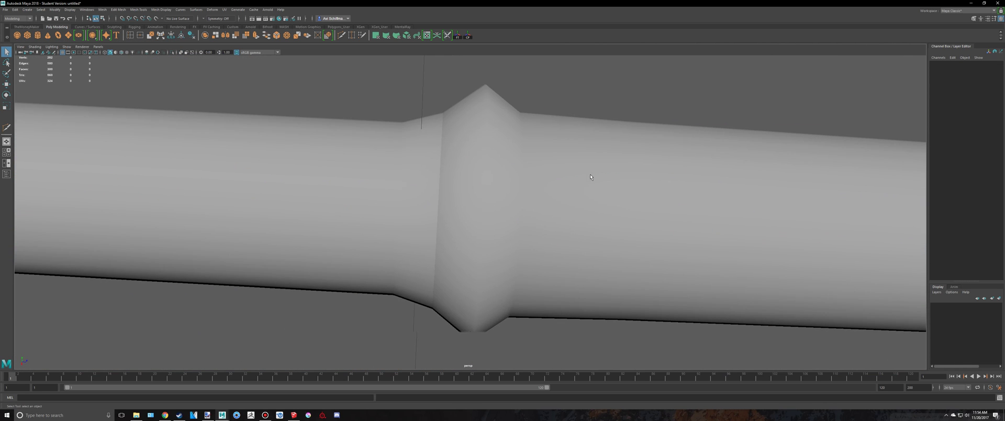
# Preview the whole grip with smoothing from several angles, and return it to unsmoothed display
pyautogui.click(560, 201)
pyautogui.click(533, 281)
pyautogui.scroll(-5, 549, 269)
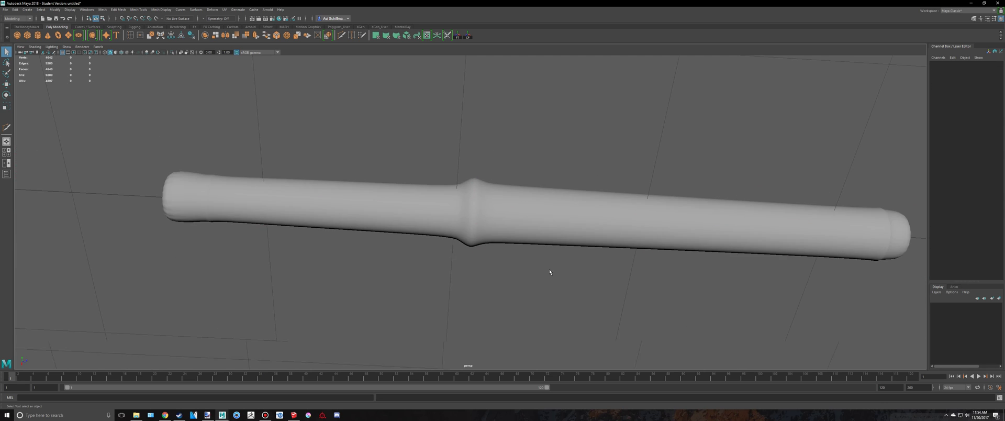
pyautogui.moveTo(549, 270)
pyautogui.keyDown('alt'); pyautogui.mouseDown()
pyautogui.moveTo(573, 329)
pyautogui.moveTo(573, 305)
pyautogui.moveTo(545, 276)
pyautogui.mouseUp(); pyautogui.keyUp('alt')
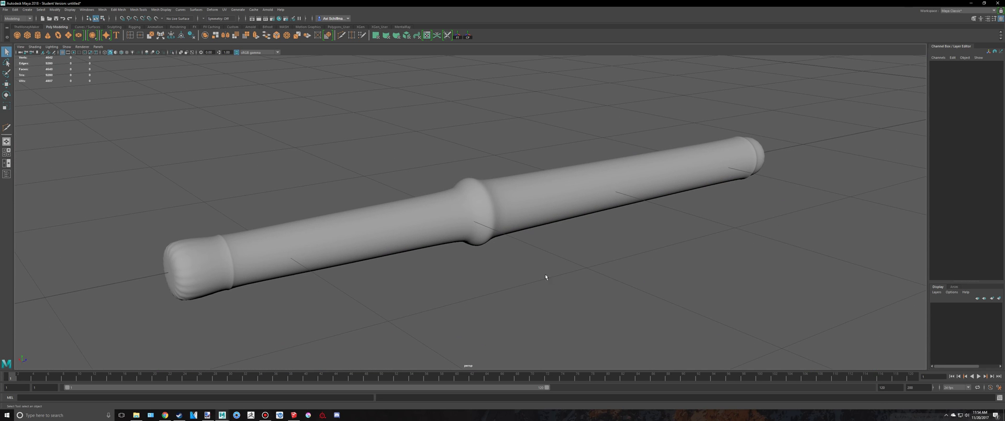
pyautogui.click(496, 219)
pyautogui.press('1')
pyautogui.click(561, 254)
pyautogui.scroll(3, 561, 255)
pyautogui.scroll(-7, 560, 254)
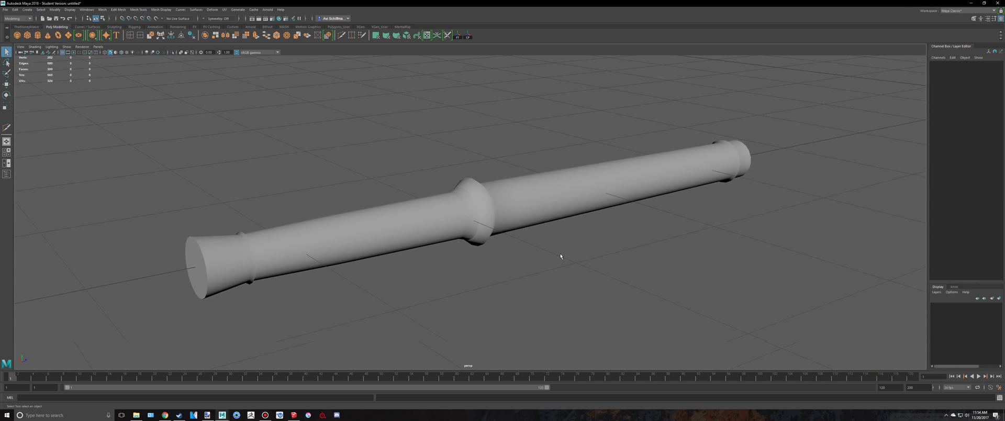
pyautogui.moveTo(548, 256)
pyautogui.keyDown('alt'); pyautogui.mouseDown(button='middle')
pyautogui.moveTo(558, 243)
pyautogui.moveTo(543, 253)
pyautogui.mouseUp(button='middle'); pyautogui.keyUp('alt')
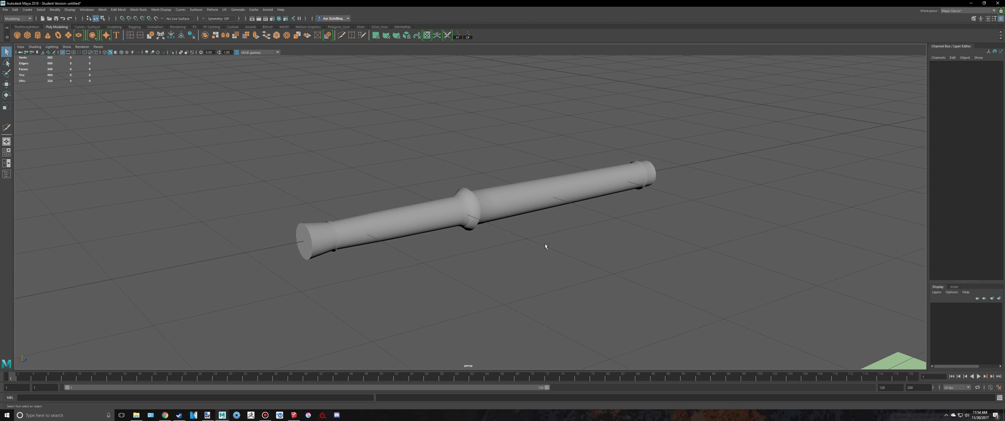
# Start saving the scene and go to the folder Weapons and Shields and Armor
pyautogui.hotkey('ctrl', 's')
pyautogui.click(423, 161)
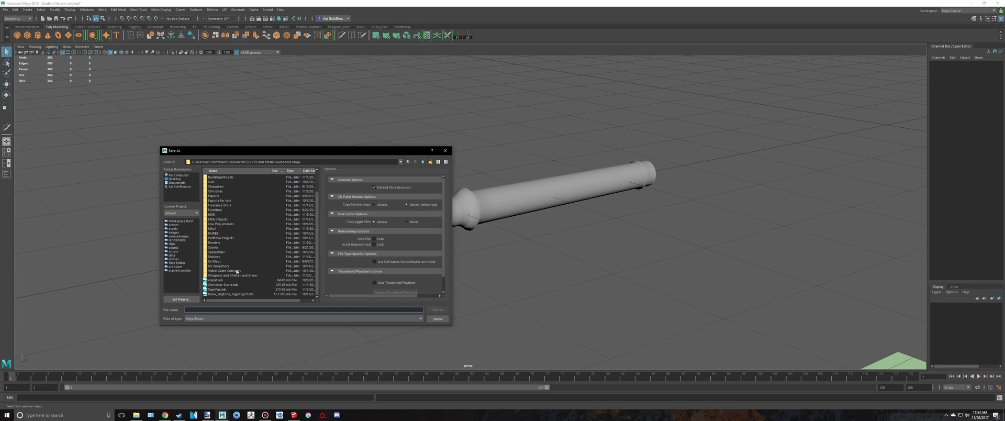
pyautogui.doubleClick(235, 278)
pyautogui.click(204, 309)
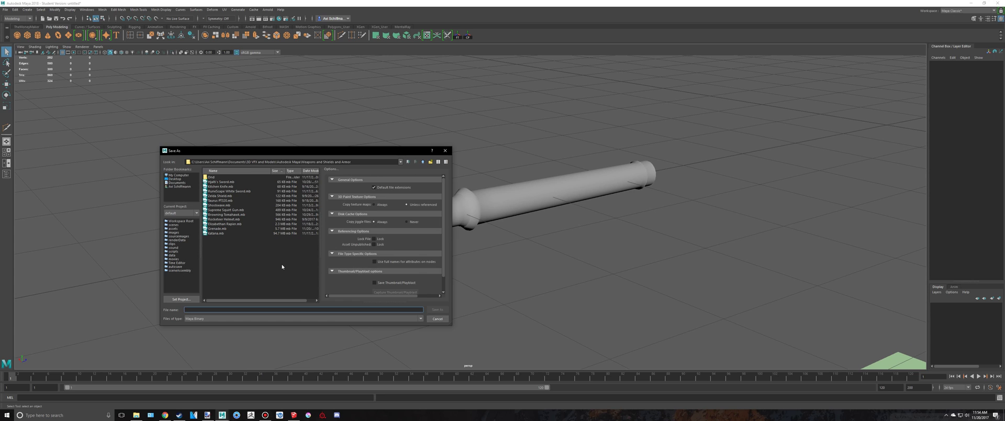
# Name the scene Dark Souls Zweihander, checking the spelling against the SketchUp file name, and save it as Maya Binary, accepting the student version notice
pyautogui.hotkey('alt', 'Tab')
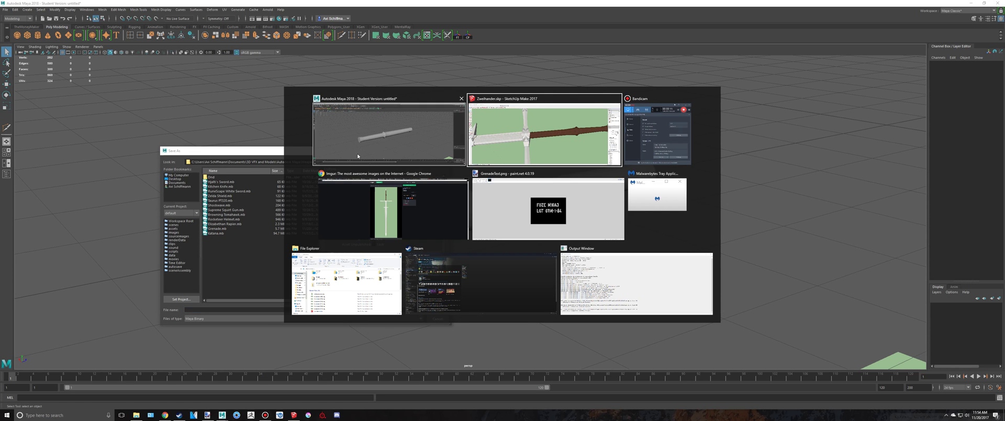
pyautogui.click(356, 156)
pyautogui.write('Dark Souls Zw')
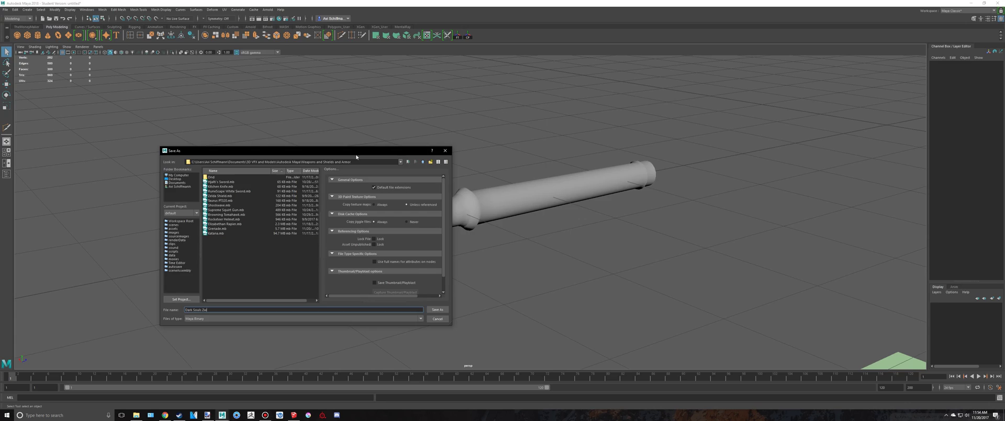
pyautogui.hotkey('alt', 'Tab')
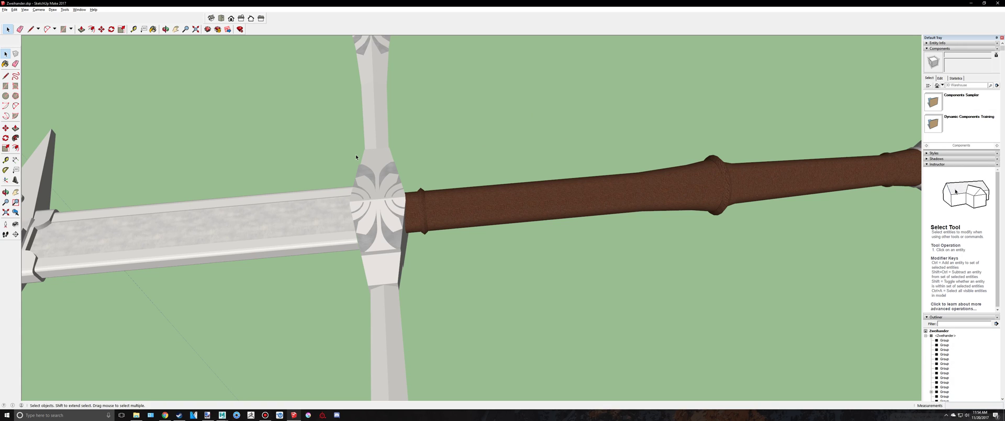
pyautogui.hotkey('alt', 'Tab')
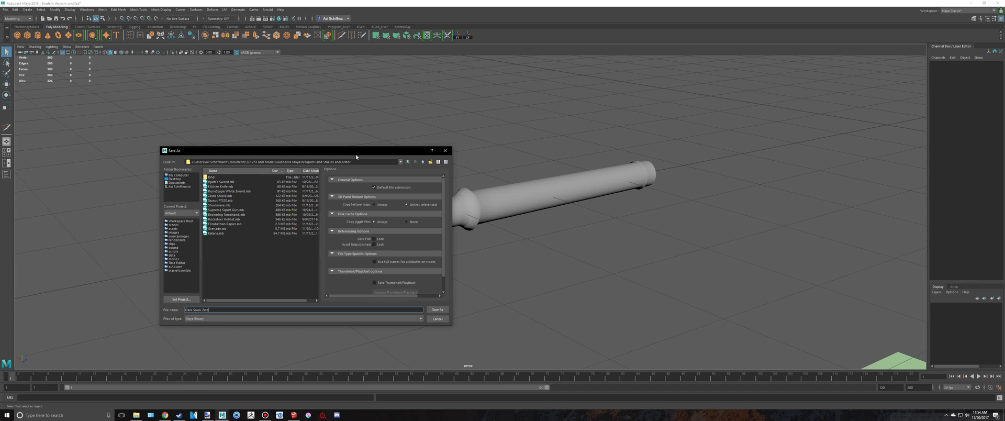
pyautogui.hotkey('alt', 'Tab')
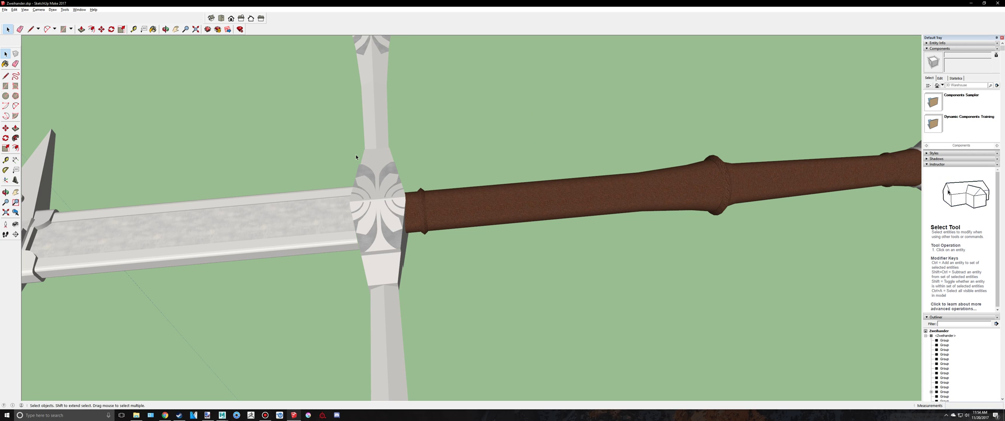
pyautogui.hotkey('alt', 'Tab')
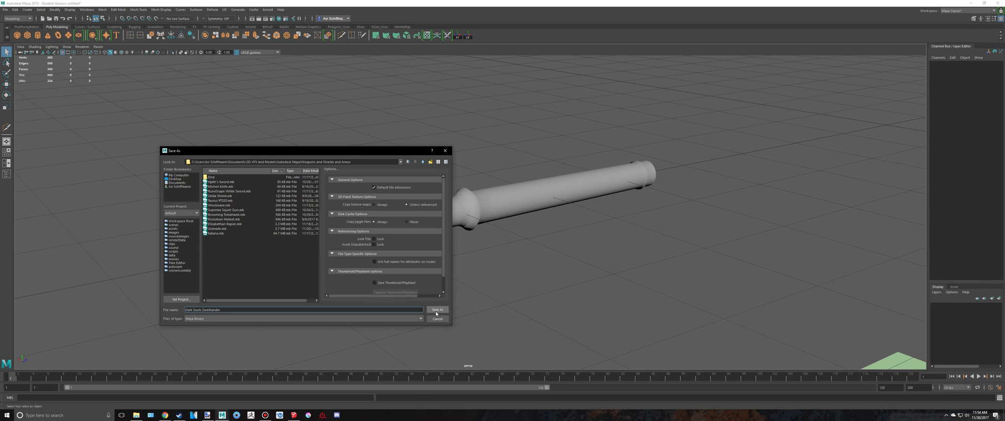
pyautogui.click(437, 312)
pyautogui.click(490, 214)
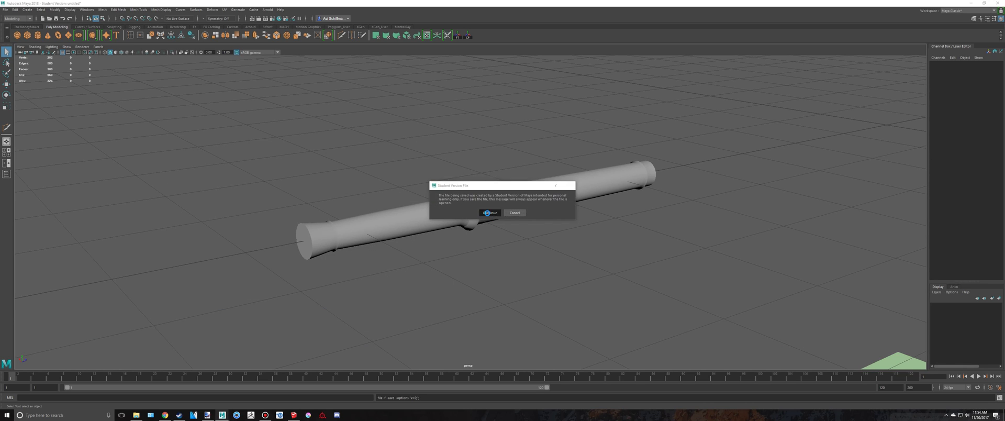
pyautogui.keyDown('alt'); pyautogui.moveTo(639, 241); pyautogui.dragTo(309, 339); pyautogui.keyUp('alt')
pyautogui.click(266, 415)
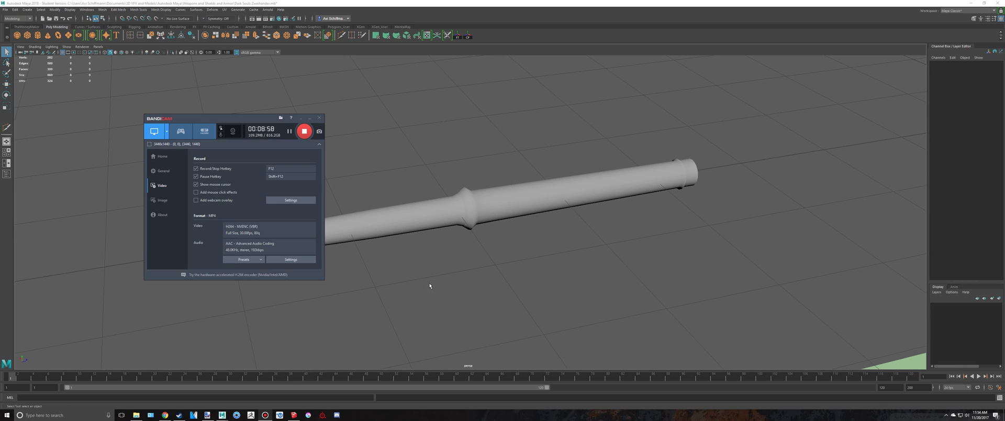
pyautogui.keyDown('alt'); pyautogui.moveTo(431, 285); pyautogui.dragTo(448, 268); pyautogui.keyUp('alt')
# Examine the reference image in the top view from the grip and crossguard down along the blade
pyautogui.press('space')
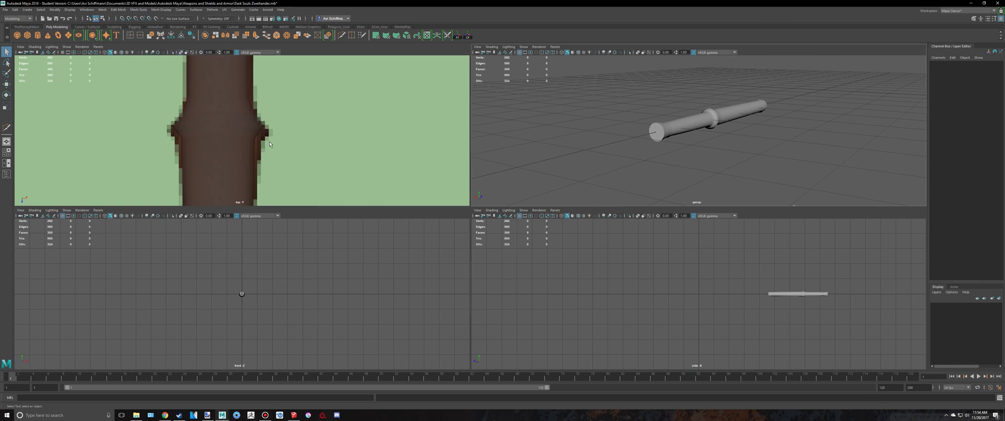
pyautogui.press('space')
pyautogui.scroll(-12, 395, 166)
pyautogui.scroll(4, 464, 265)
pyautogui.click(468, 301)
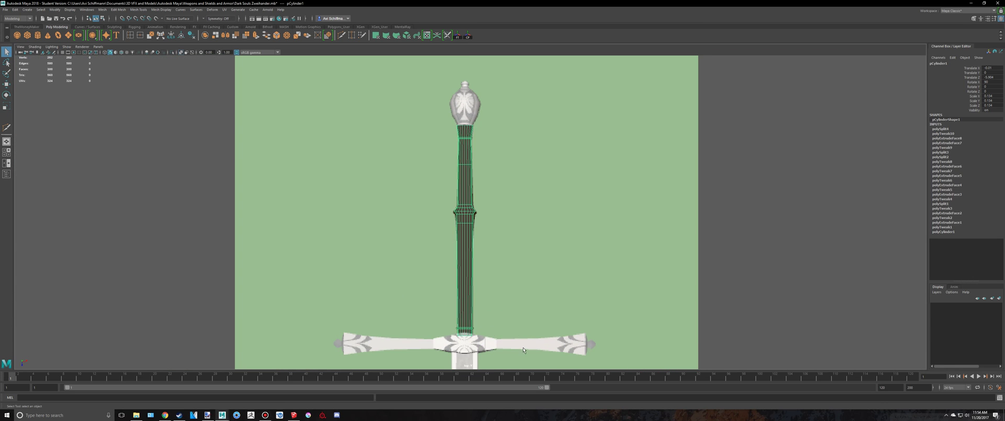
pyautogui.keyDown('alt'); pyautogui.moveTo(511, 362); pyautogui.dragTo(518, 243, button='middle'); pyautogui.keyUp('alt')
pyautogui.scroll(2, 518, 244)
pyautogui.scroll(-5, 519, 245)
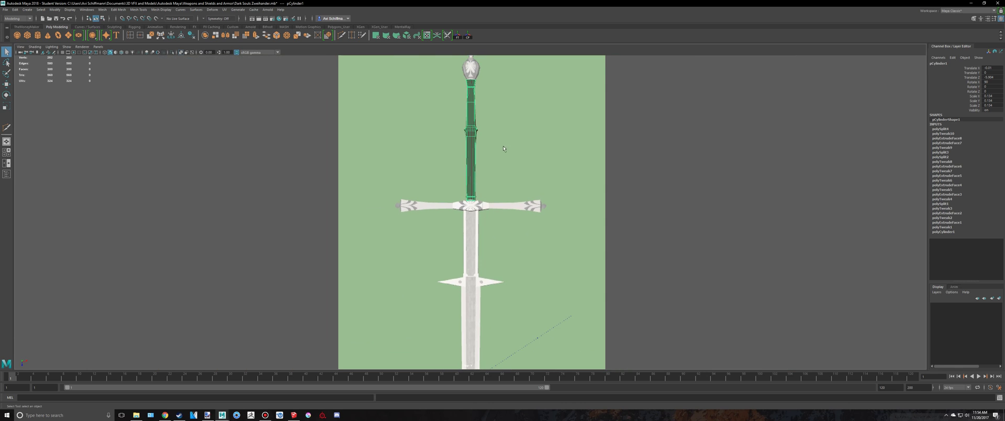
pyautogui.moveTo(504, 149)
pyautogui.keyDown('alt'); pyautogui.mouseDown(button='middle')
pyautogui.moveTo(506, 285)
pyautogui.moveTo(534, 98)
pyautogui.mouseUp(button='middle'); pyautogui.keyUp('alt')
pyautogui.scroll(-1, 526, 301)
pyautogui.keyDown('alt'); pyautogui.moveTo(538, 283); pyautogui.dragTo(525, 154, button='middle'); pyautogui.keyUp('alt')
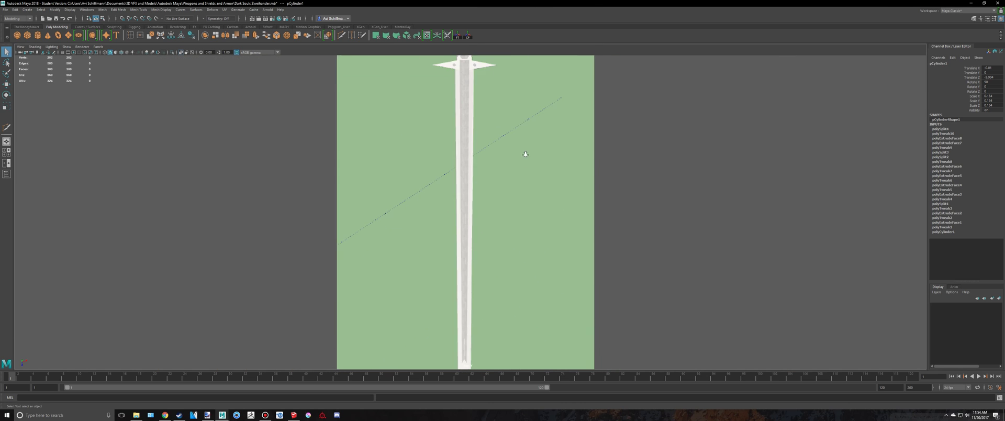
pyautogui.scroll(-5, 515, 241)
# Return to the perspective view in object mode with nothing selected, and inspect the unsmoothed grip and its three rings
pyautogui.press('space')
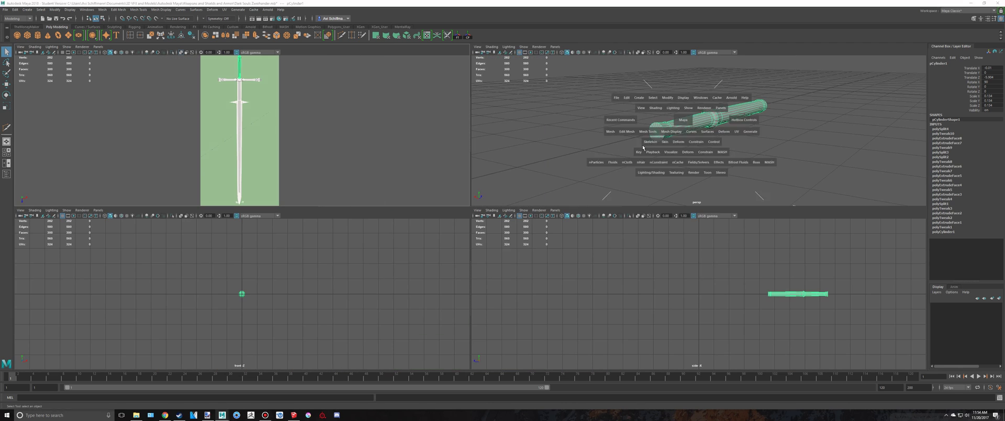
pyautogui.press('space')
pyautogui.moveTo(556, 182); pyautogui.dragTo(584, 174, button='right')
pyautogui.click(640, 198)
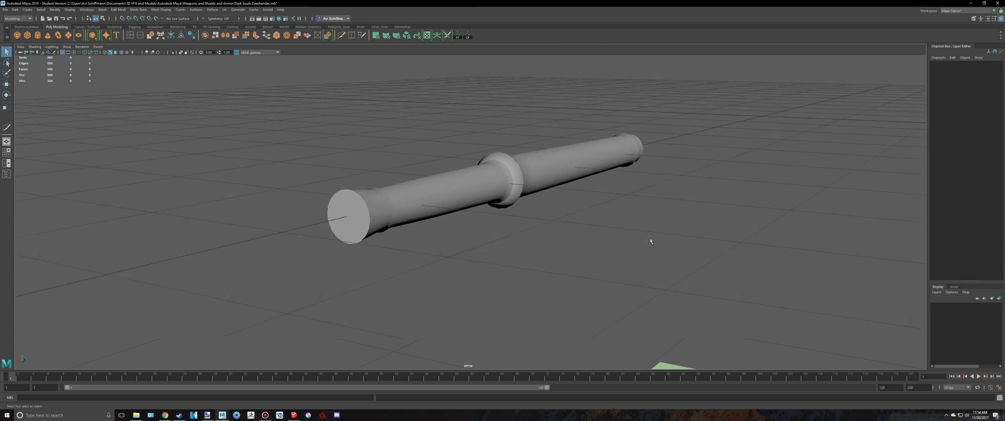
pyautogui.scroll(1, 651, 241)
pyautogui.scroll(-4, 645, 237)
pyautogui.keyDown('alt'); pyautogui.moveTo(627, 233); pyautogui.dragTo(603, 237); pyautogui.keyUp('alt')
pyautogui.scroll(3, 405, 281)
pyautogui.scroll(3, 435, 269)
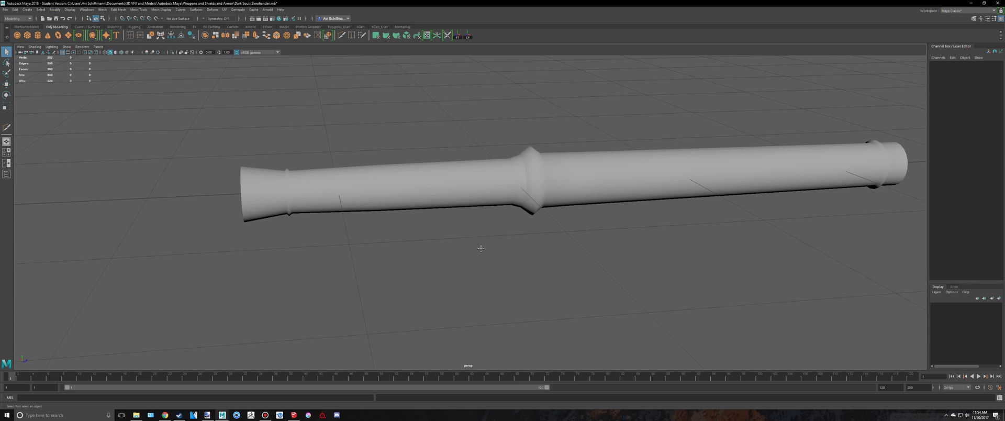
pyautogui.keyDown('alt'); pyautogui.moveTo(480, 246); pyautogui.dragTo(380, 276, button='middle'); pyautogui.keyUp('alt')
pyautogui.click(269, 416)
pyautogui.click(267, 416)
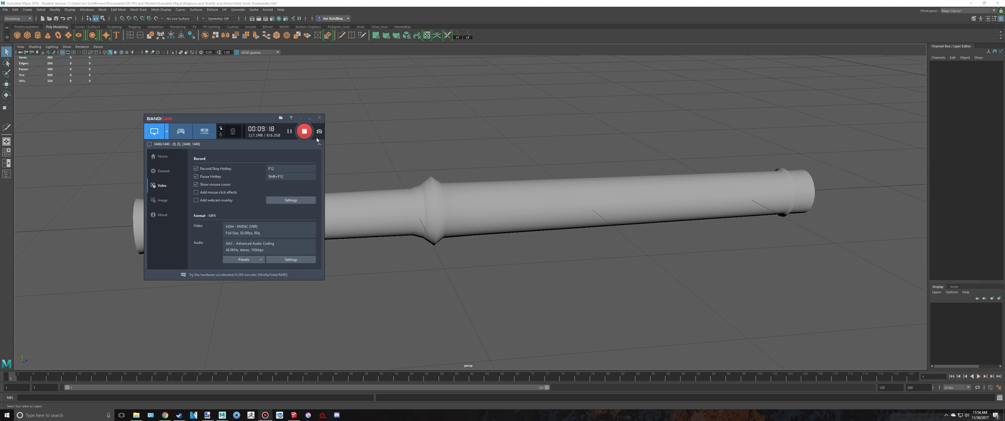